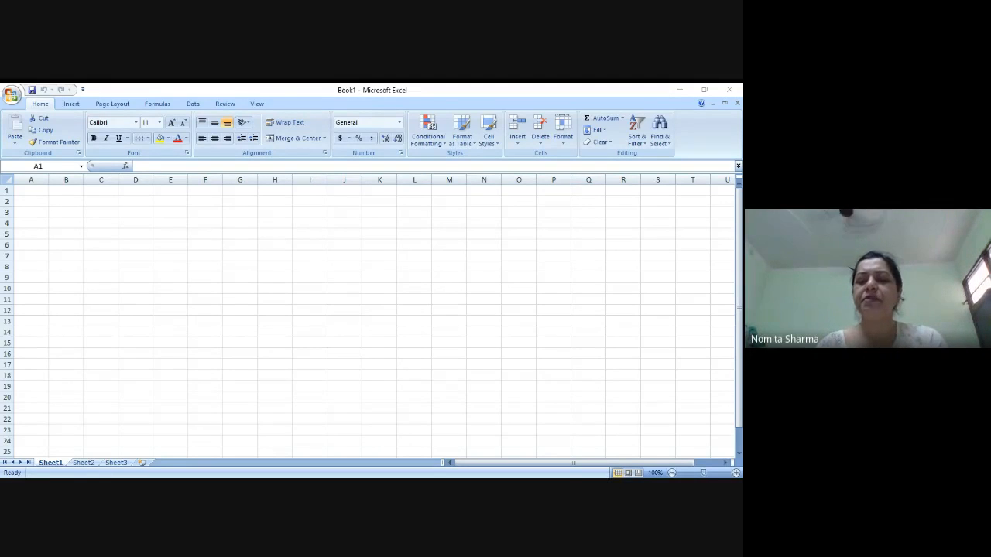
Enter the column headers Roll_No and Name in cells A1 and B1.
click(499, 448)
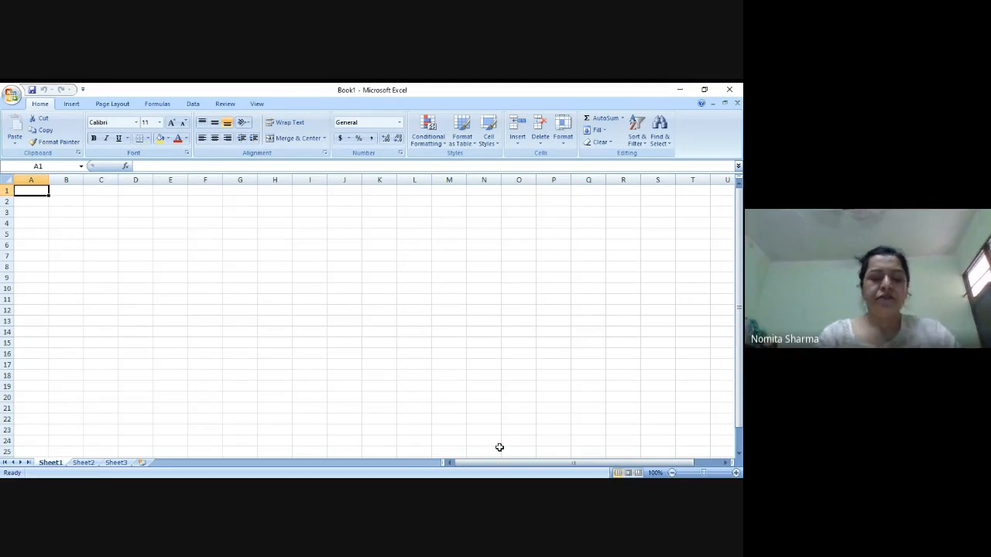
text(Roll)
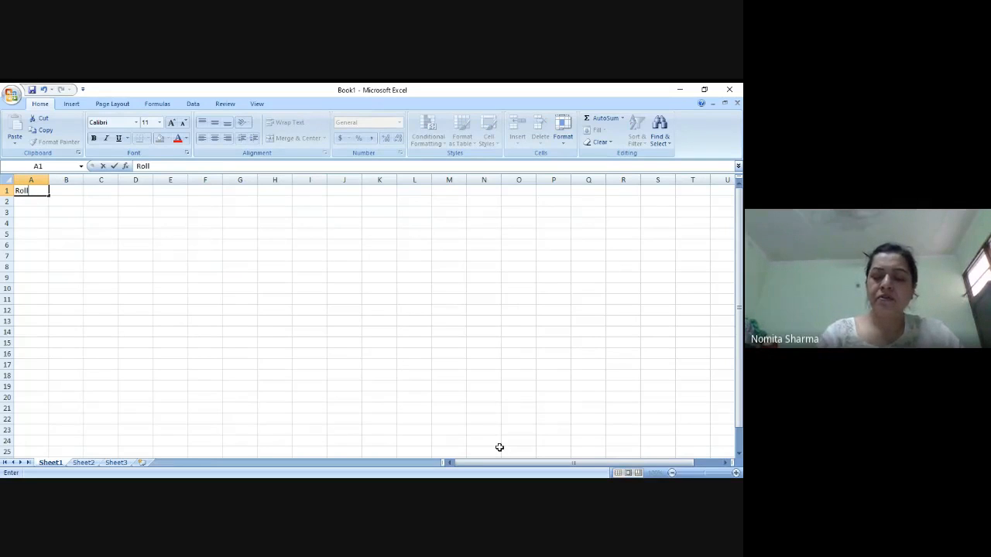
text(_No)
key(Tab)
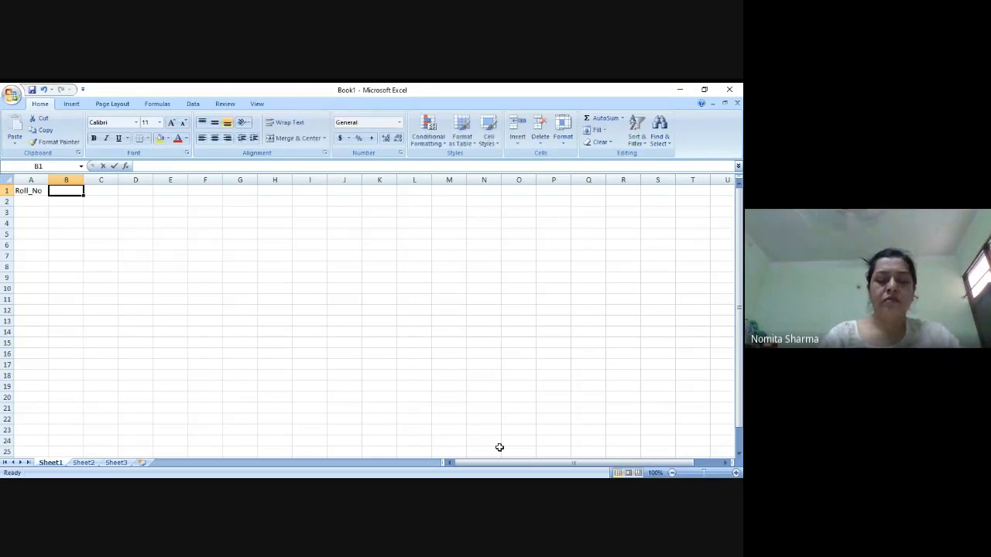
text(Name)
key(Tab)
text(Mar)
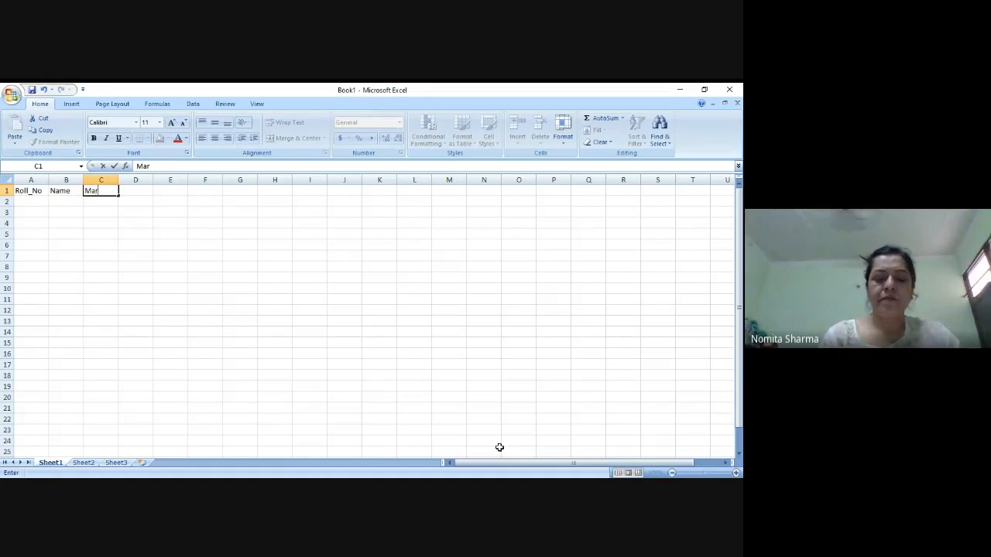
text(ks)
key(BackSpace)
key(BackSpace)
key(BackSpace)
key(BackSpace)
key(BackSpace)
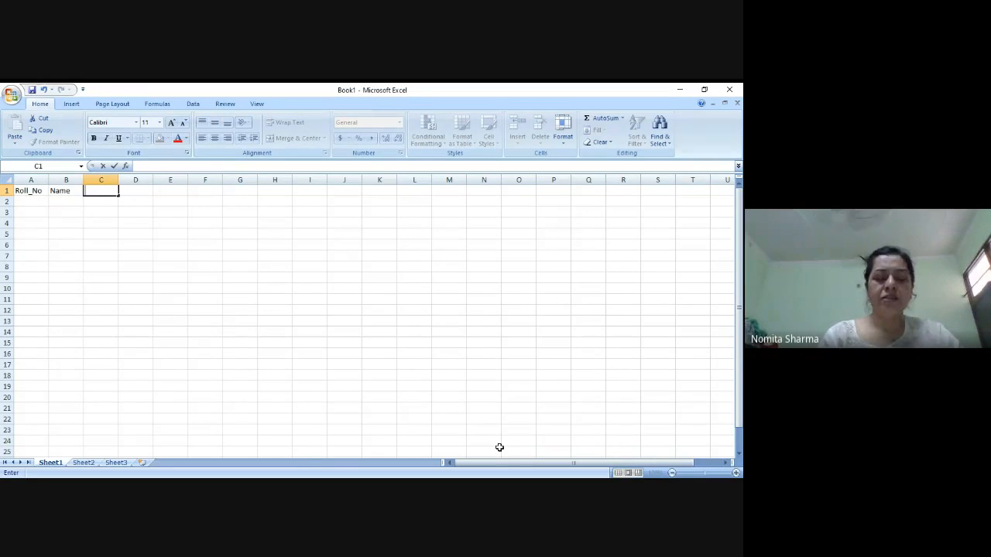
Enter the headers Class, Marks1, Marks2, Marks3, Marks4 and Marks5 across cells C1 to H1.
text(Class)
key(Tab)
text(M)
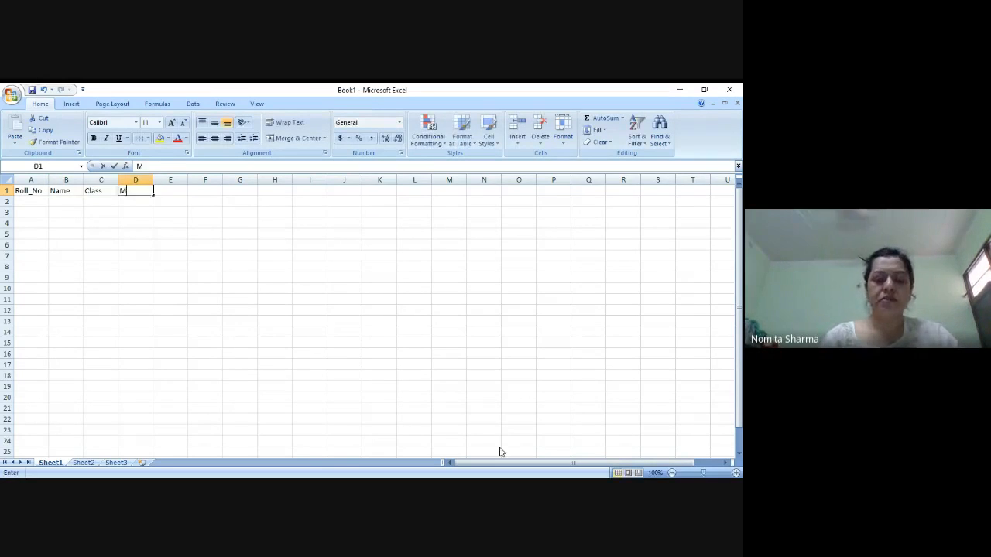
text(arks1)
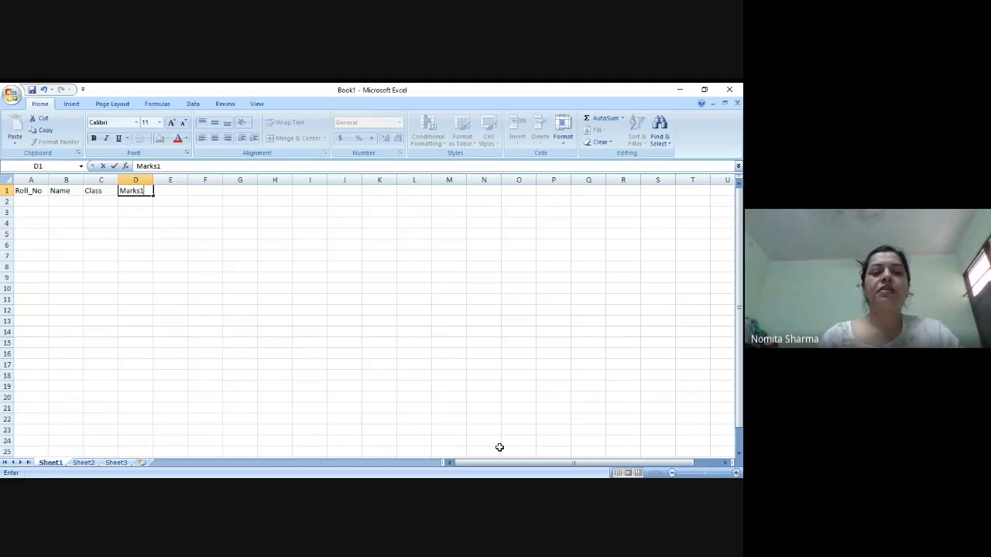
key(Tab)
text(Marks2)
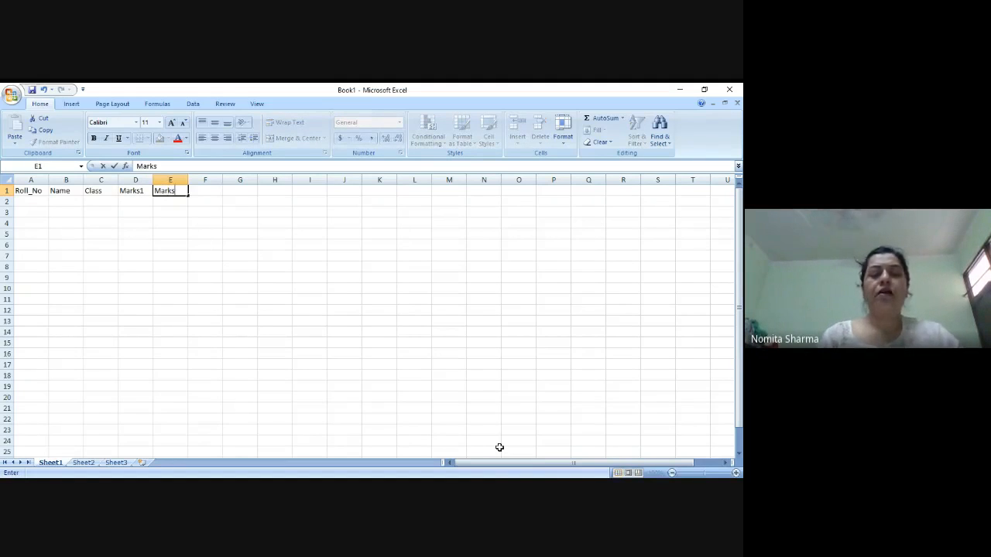
key(Tab)
text(Marks3)
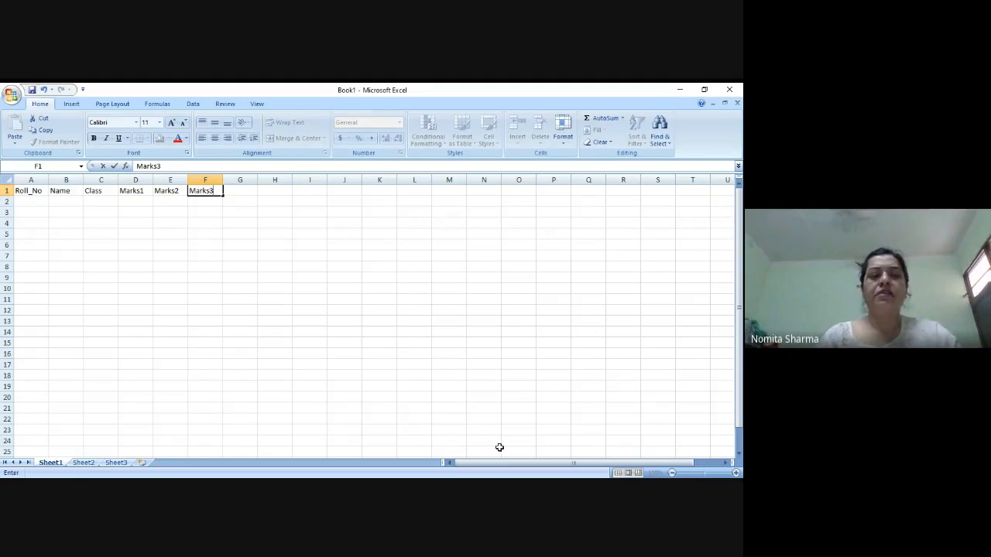
key(Tab)
text(Marks4)
key(Tab)
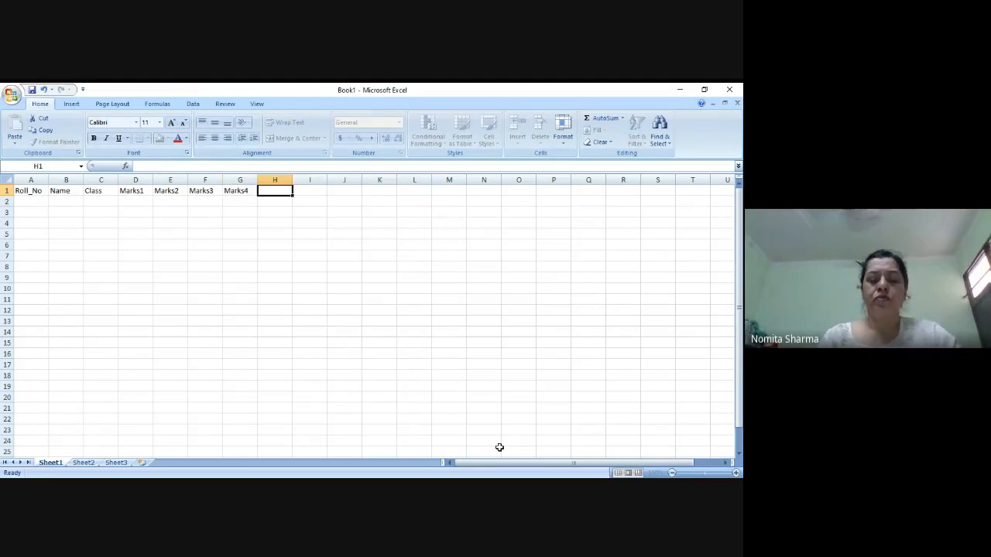
text(Marks5)
key(Return)
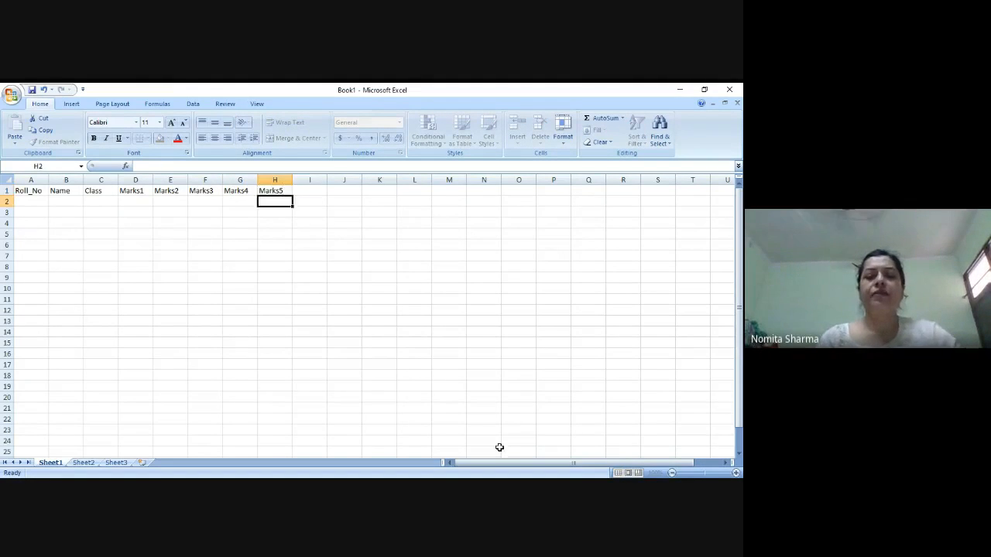
Enter the roll numbers 1, 2, 3 and 4 in cells A2 to A5.
key(Left)
key(Left)
key(Left)
key(Left)
key(Left)
key(Left)
key(Left)
text(1)
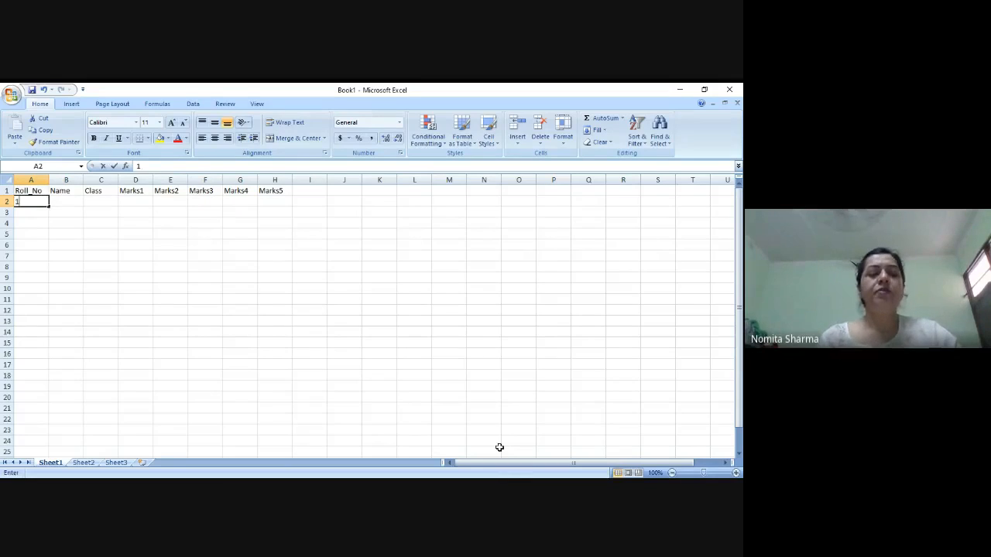
key(Return)
text(2)
key(Return)
text(3)
key(Return)
text(4)
key(Return)
Extend the roll number series from A4:A5 down to 20 in cell A21.
key(Up)
key(Up)
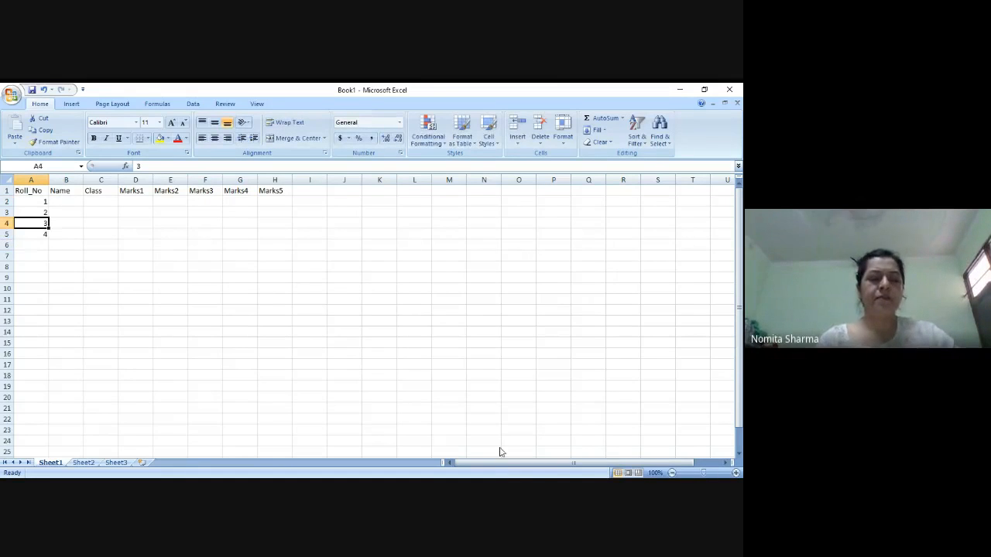
key(shift+Down)
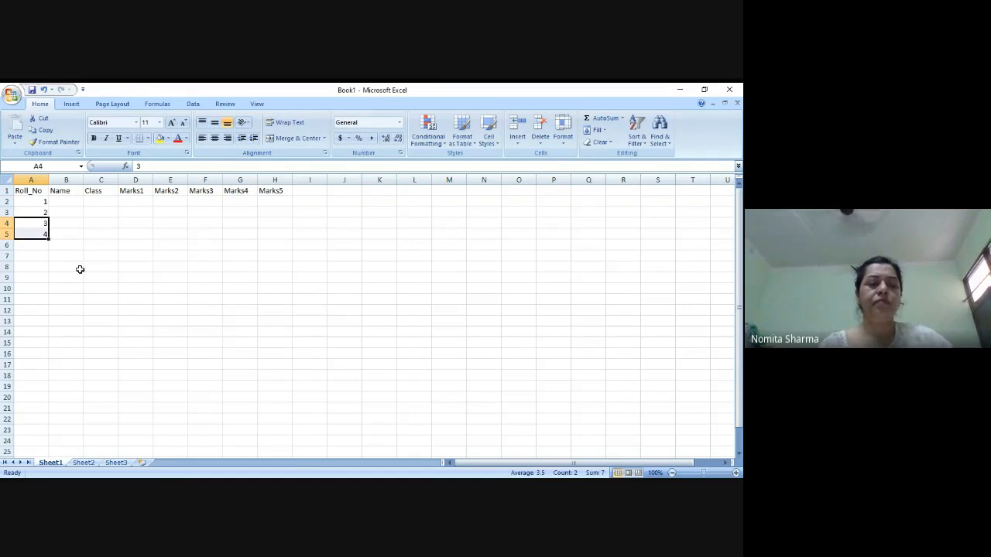
drag(49, 240, 47, 408)
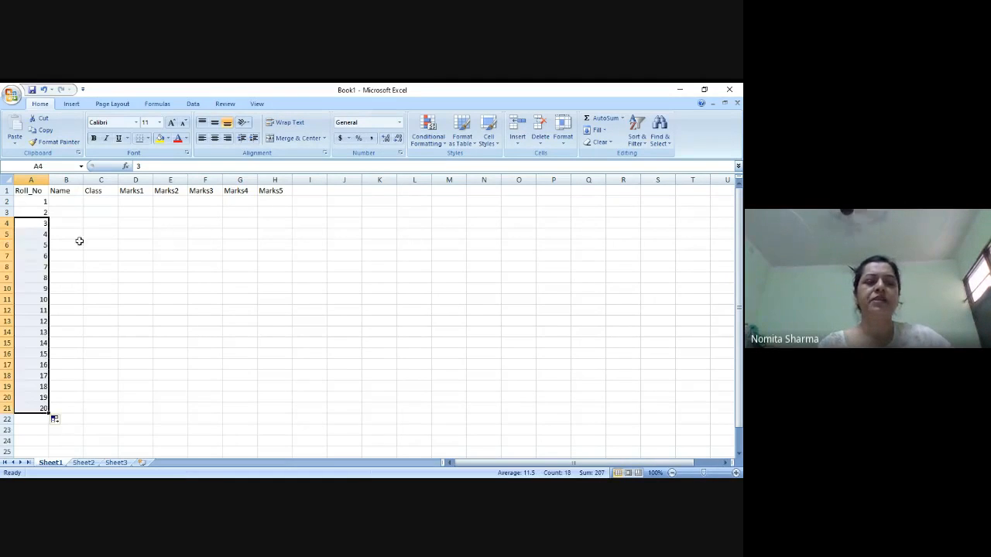
Enter the first four students' names in cells B2 to B5 of the Name column.
click(66, 203)
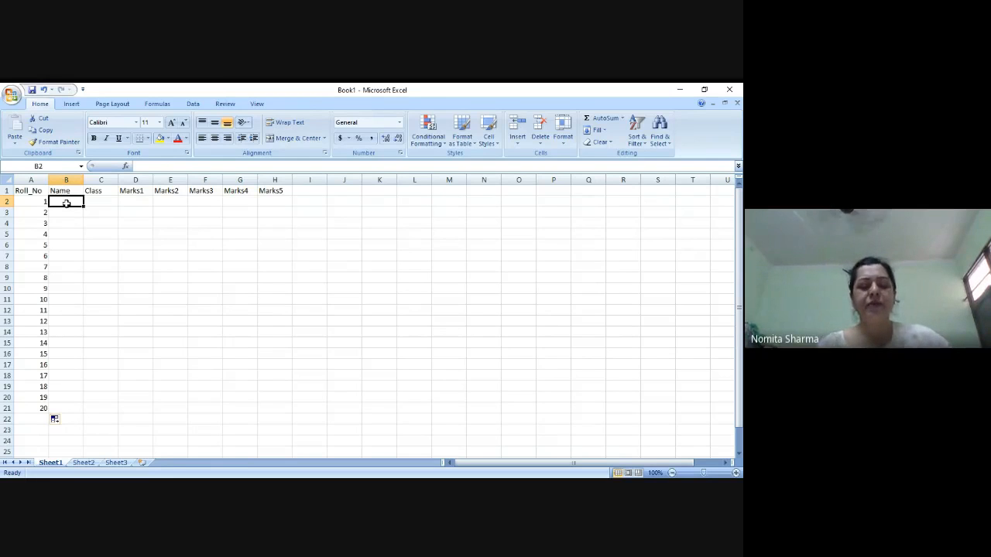
text(Ri)
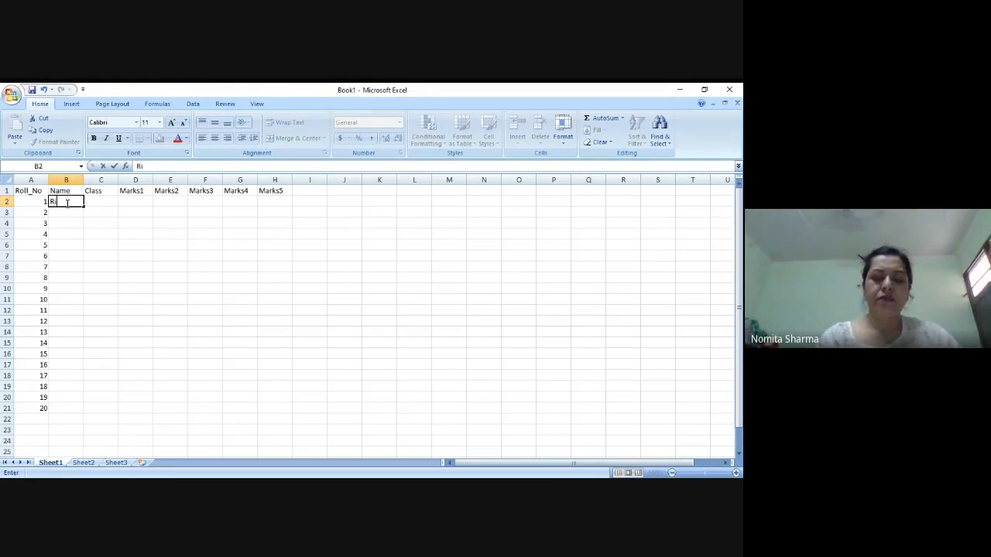
text(ta)
key(Return)
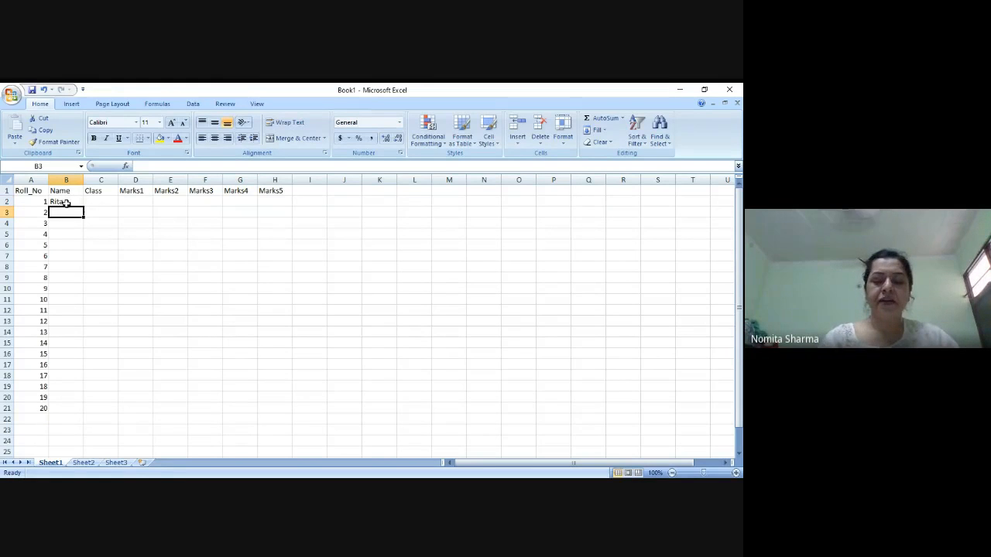
text(Mohan)
key(Return)
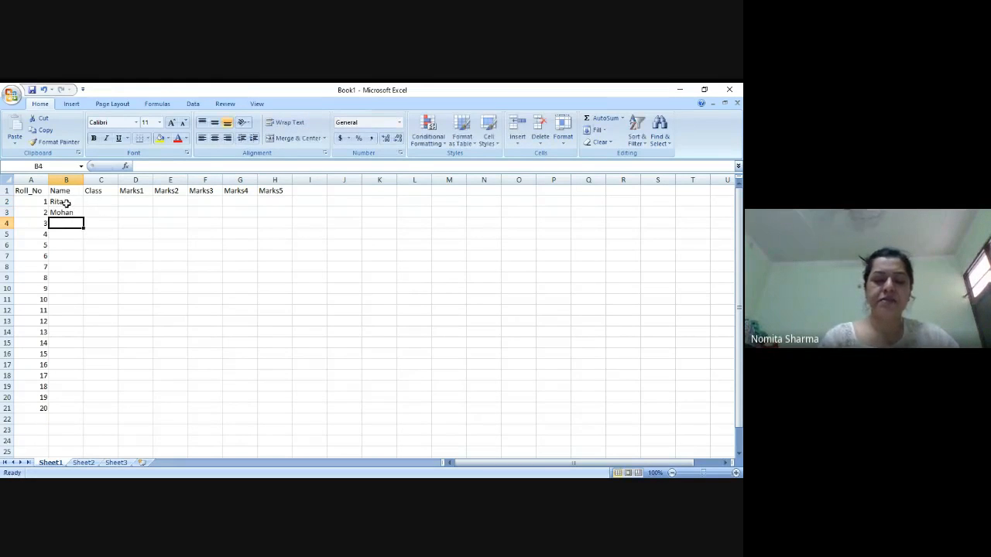
text(Ram)
key(Return)
text(Geeta)
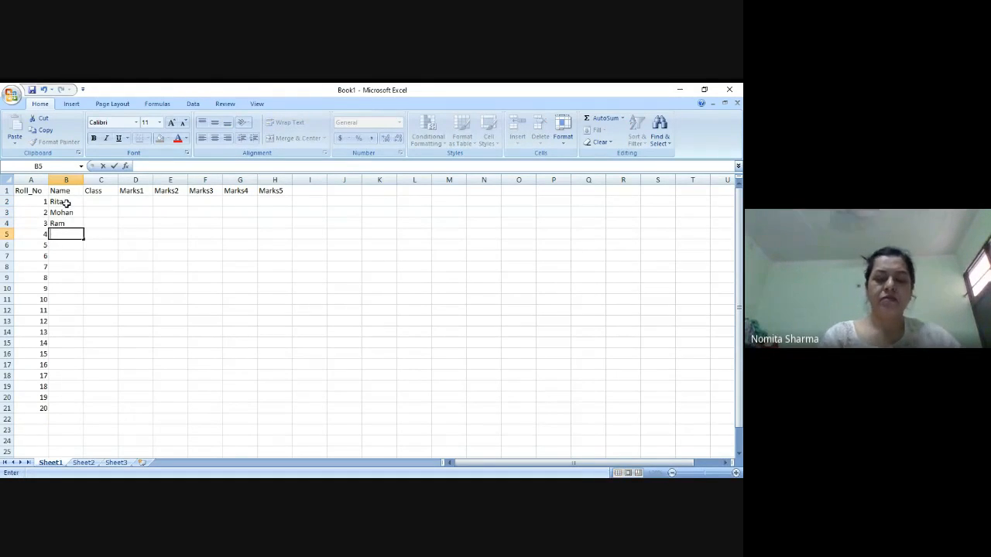
key(Return)
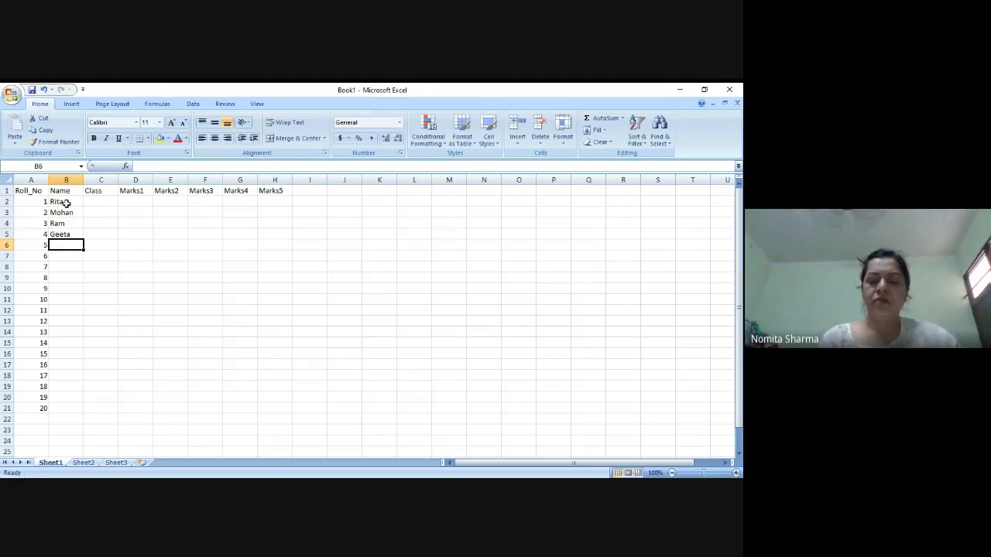
Fill B6 with the same name as B4, and B7 and B8 with the same name as B5.
text(r)
key(Return)
key(Up)
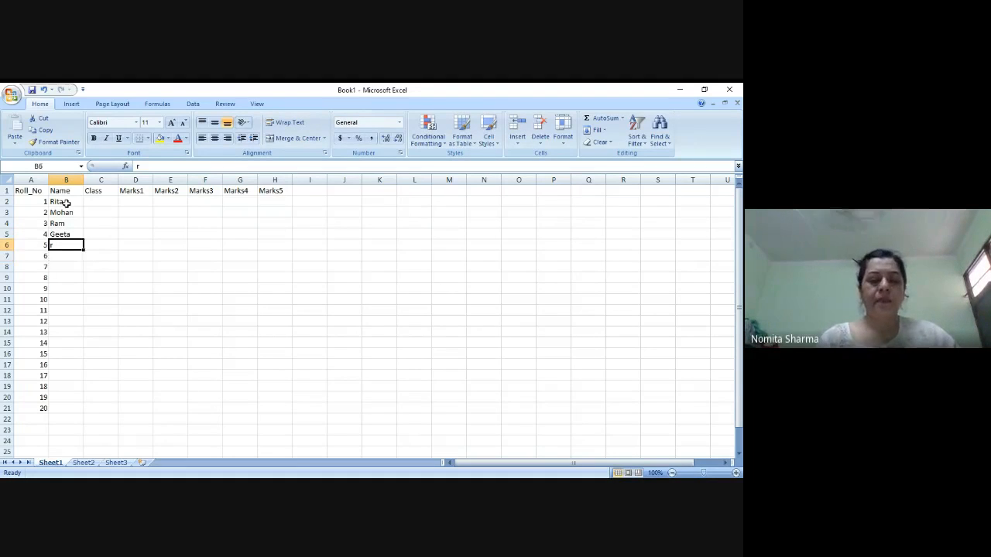
text(Ram)
key(Return)
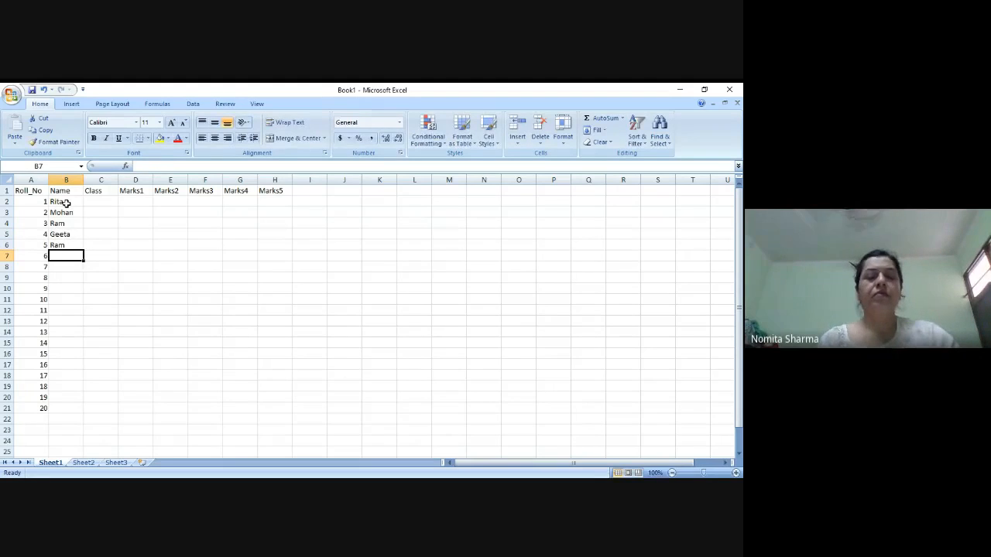
text(G)
key(Return)
text(G)
key(Return)
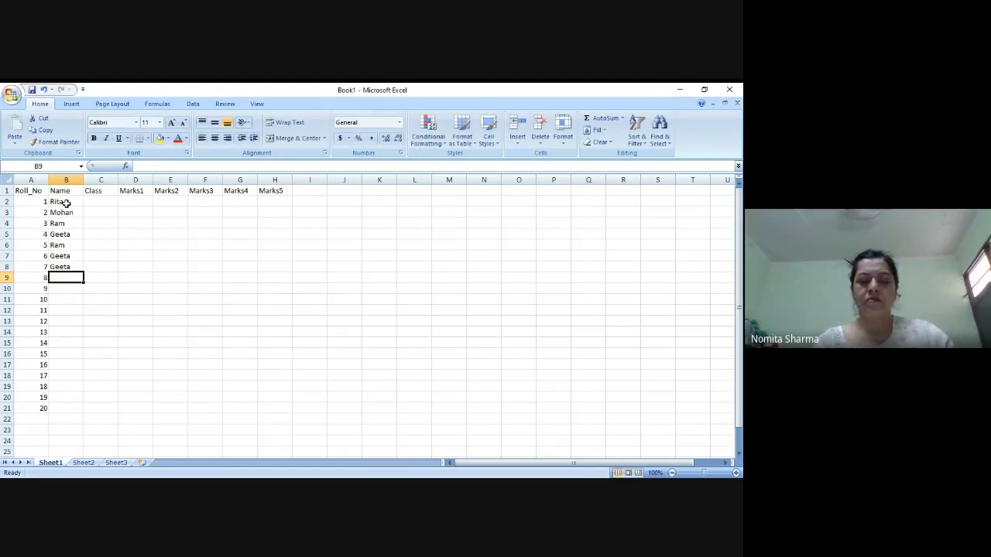
Repeat the name from B3 in B9 and B10, and enter a new student's name in B11.
text(M)
key(Return)
text(M)
key(Return)
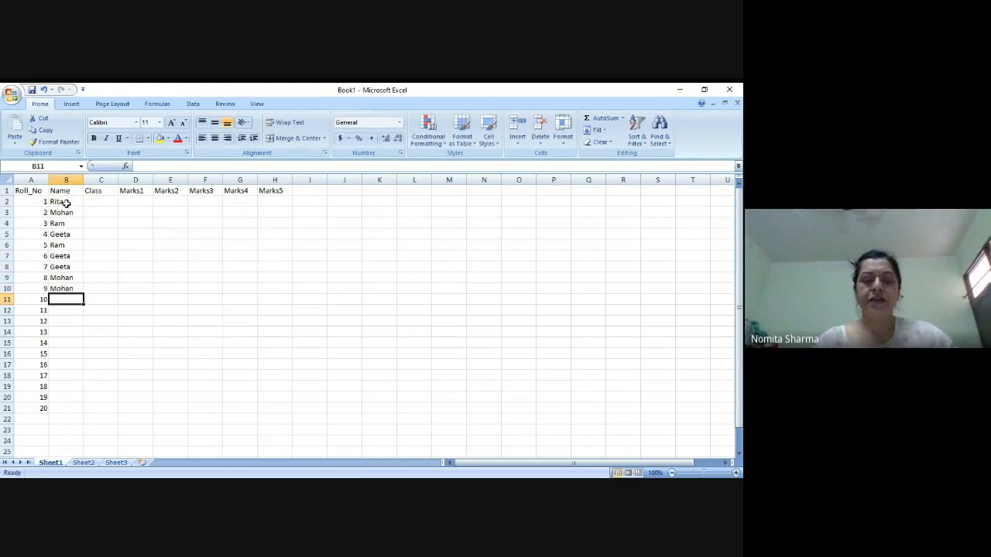
text(Ramesh)
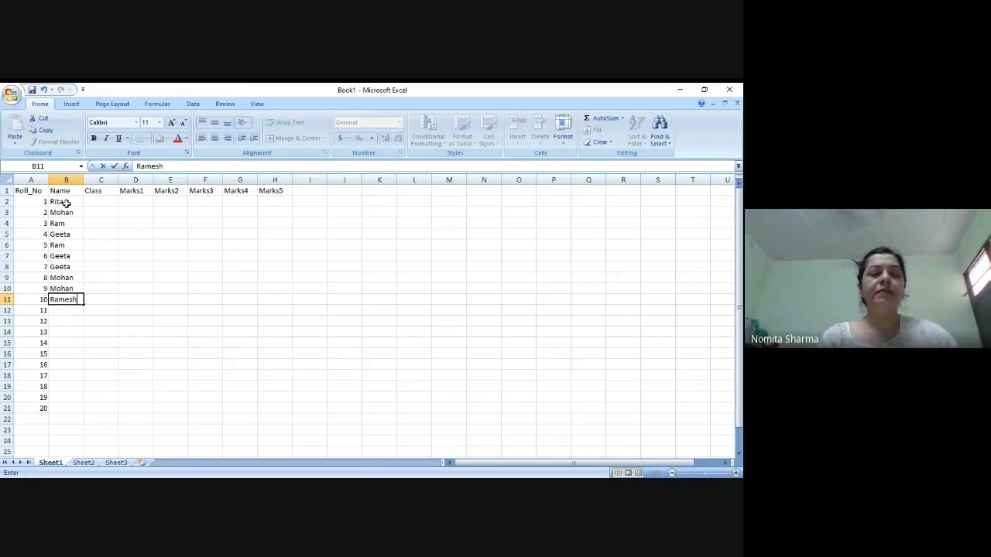
key(Return)
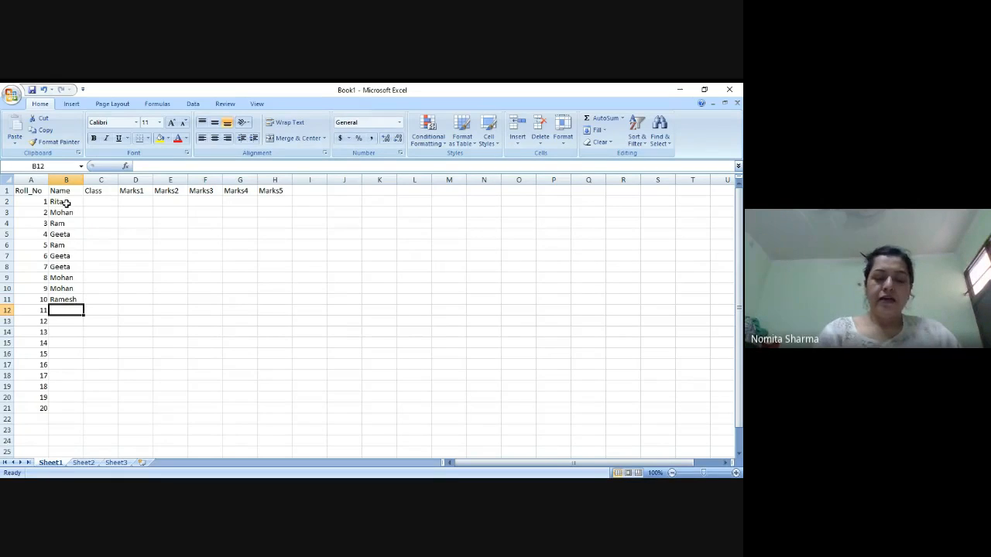
Enter the student names for roll numbers 11 to 13 in B12 to B14, correcting the spelling in B12.
text(Jolyy)
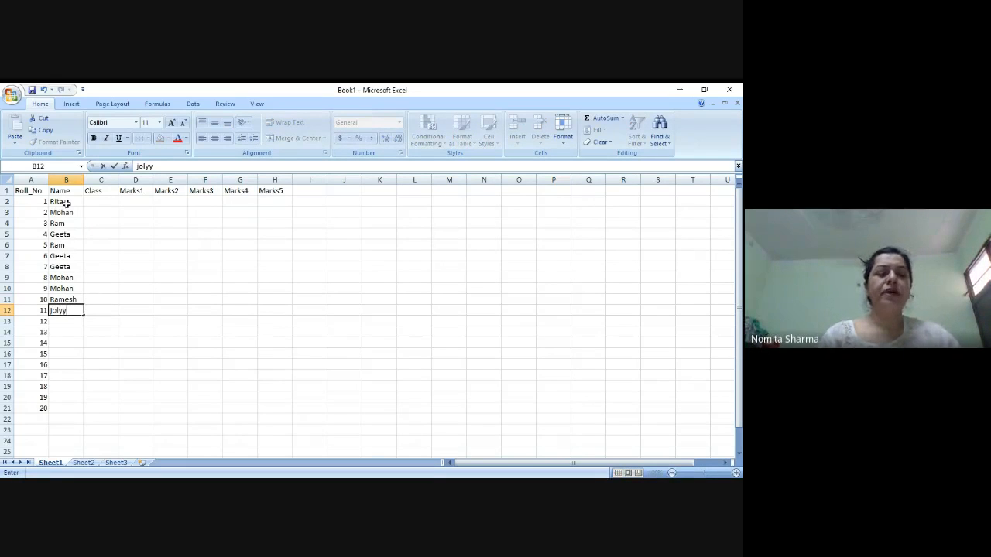
key(Return)
key(Up)
text(jolly)
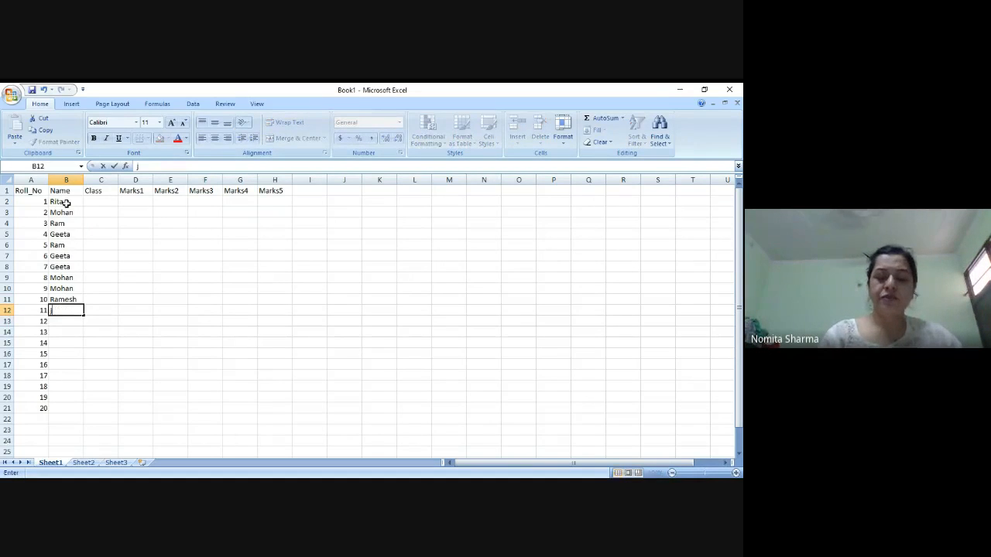
key(Return)
text(holly)
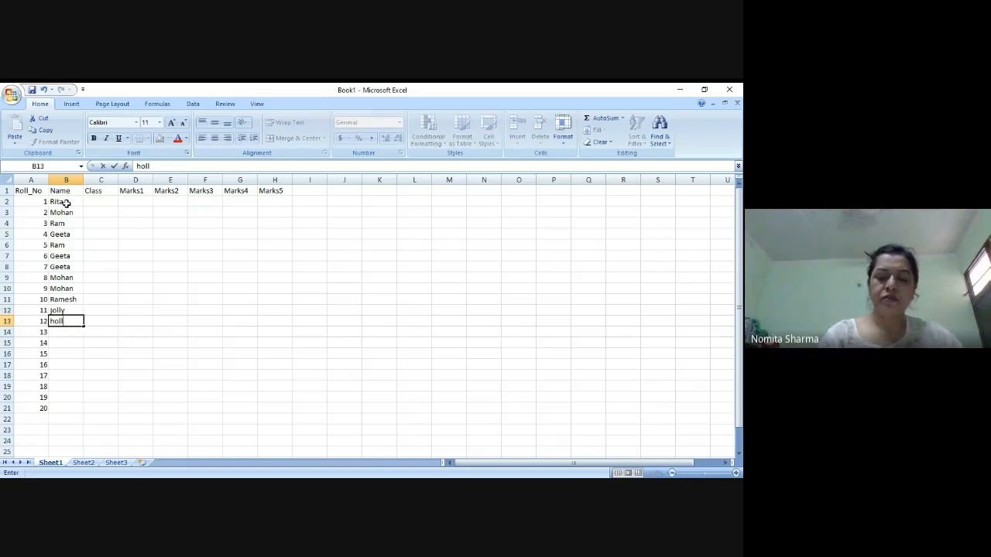
key(Return)
text(garry)
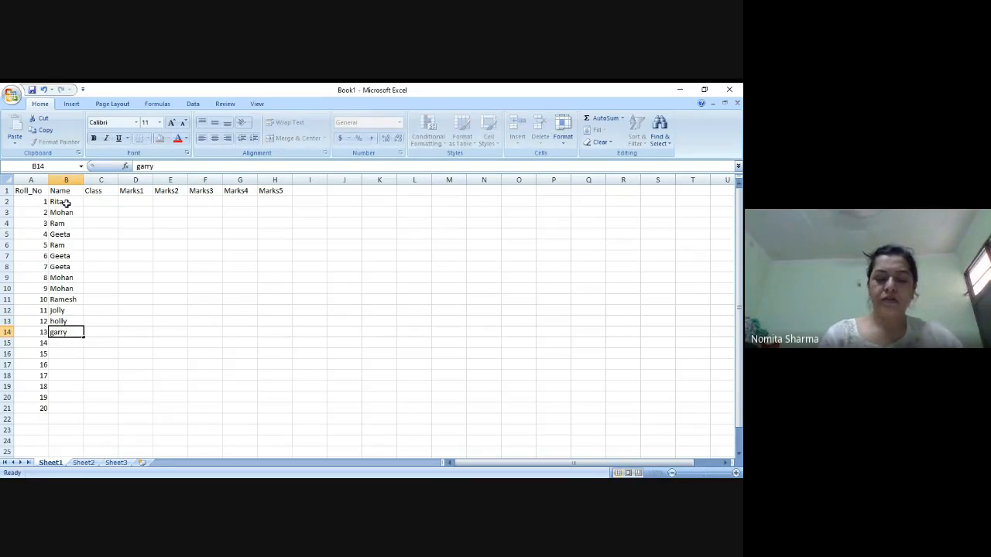
key(Return)
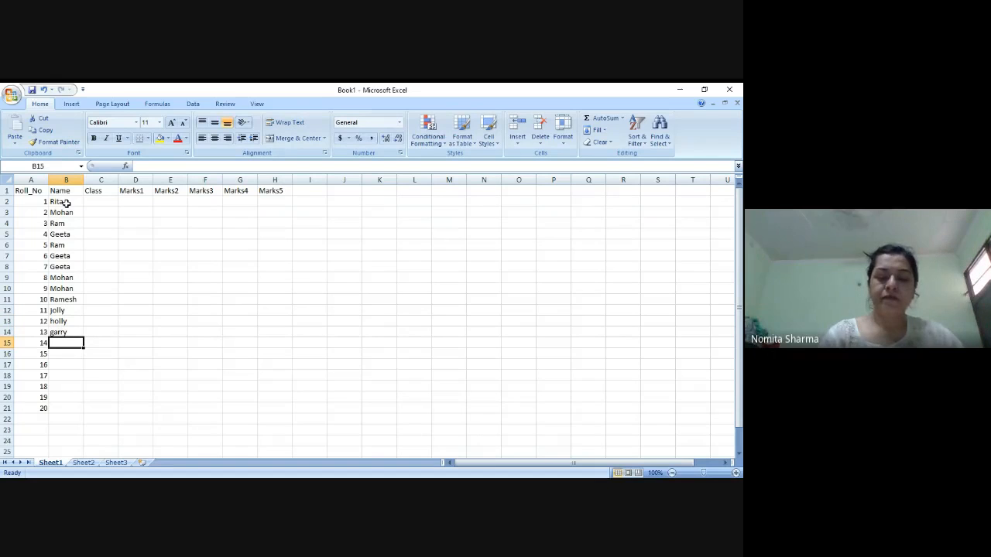
Enter the student names for roll numbers 14 to 16 in cells B15 to B17.
text(bob)
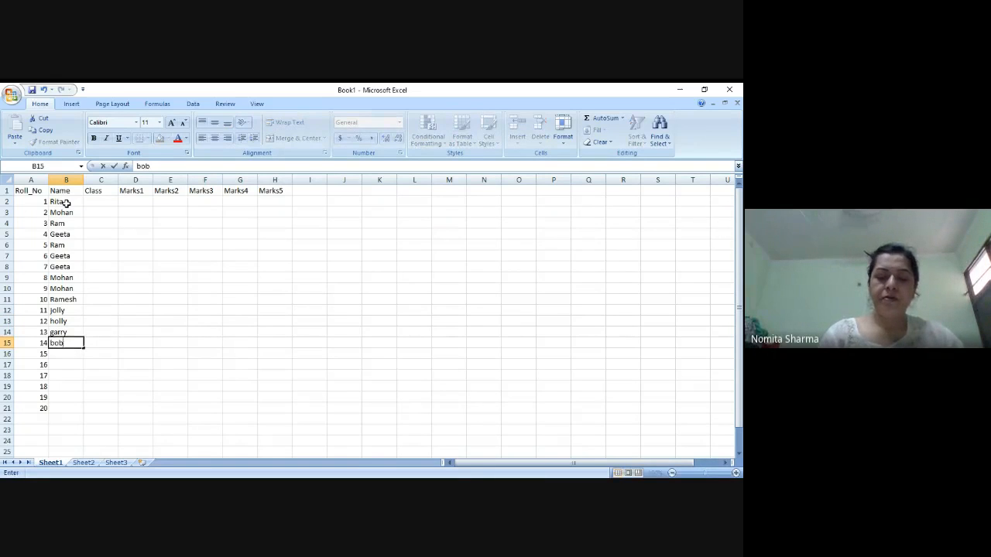
key(Return)
text(white)
key(Return)
text(black)
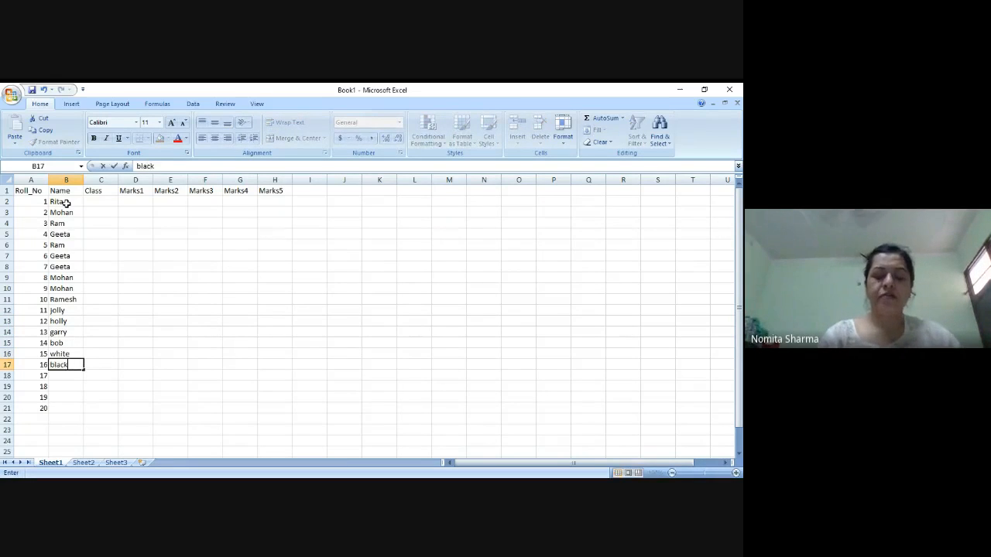
key(Return)
Enter the student name for roll number 17 in B18, correcting its spelling.
text(redhaed)
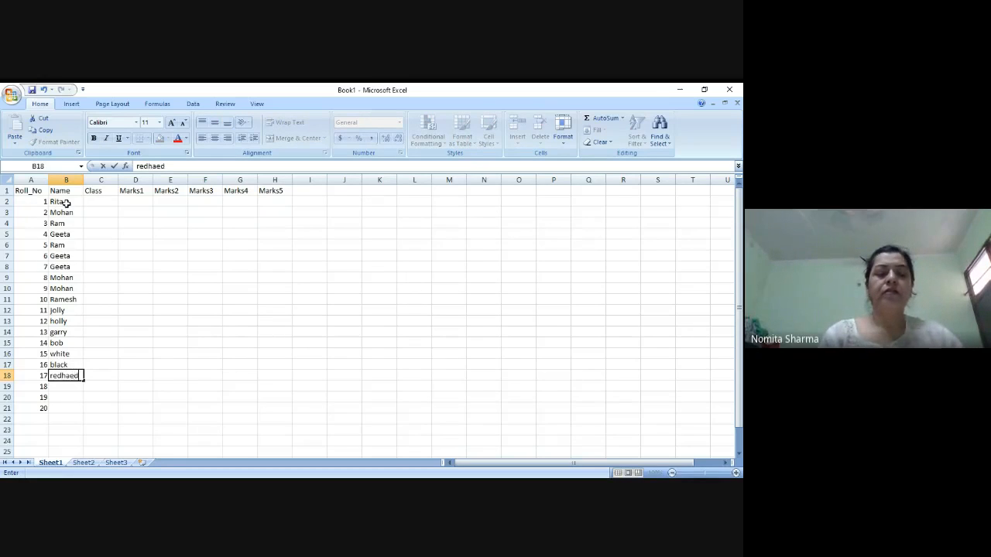
key(BackSpace)
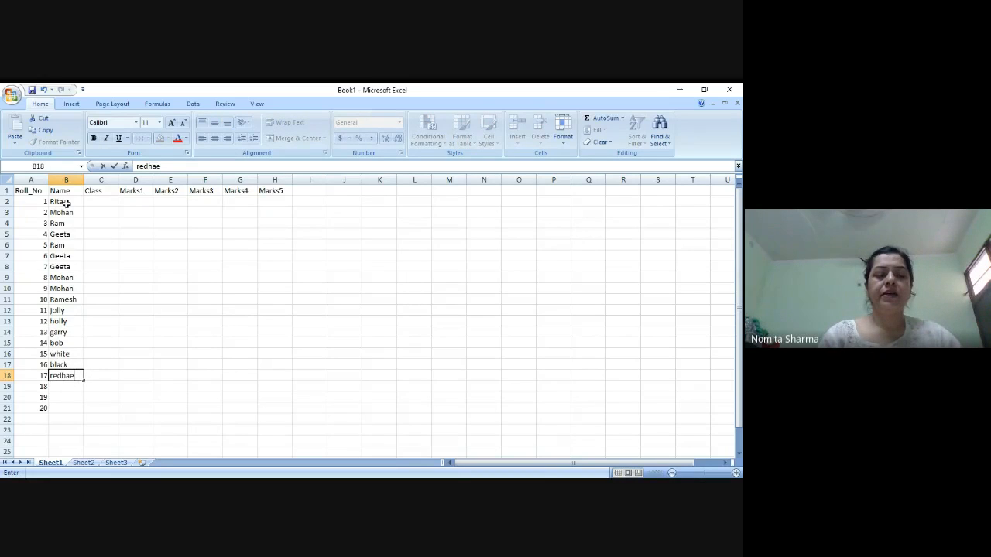
key(BackSpace)
key(BackSpace)
text(ead)
key(Return)
Fill B19 with the name from B15 capitalised, B20 with a new student's name, and B21 with the name from B16.
text(b)
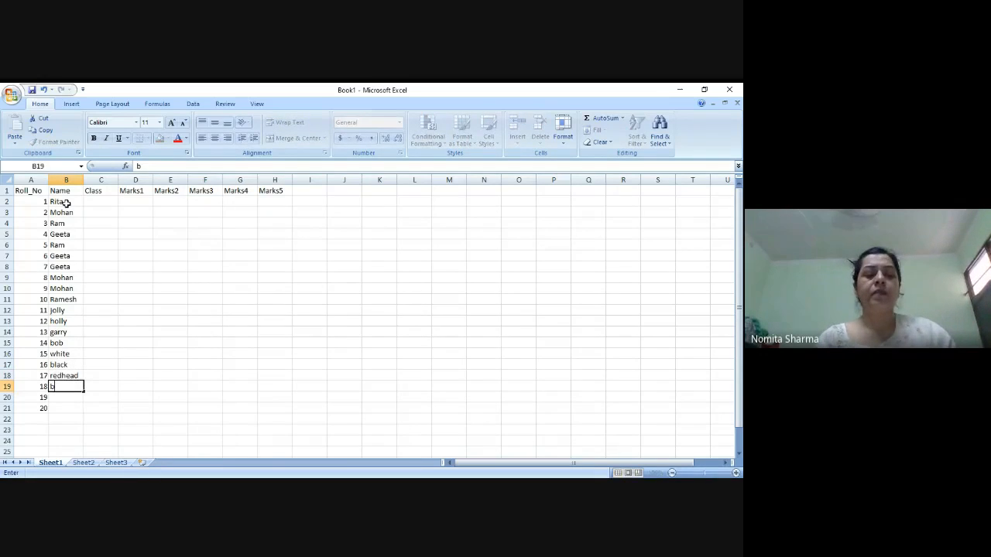
key(Return)
text(b)
key(Up)
text(Bob)
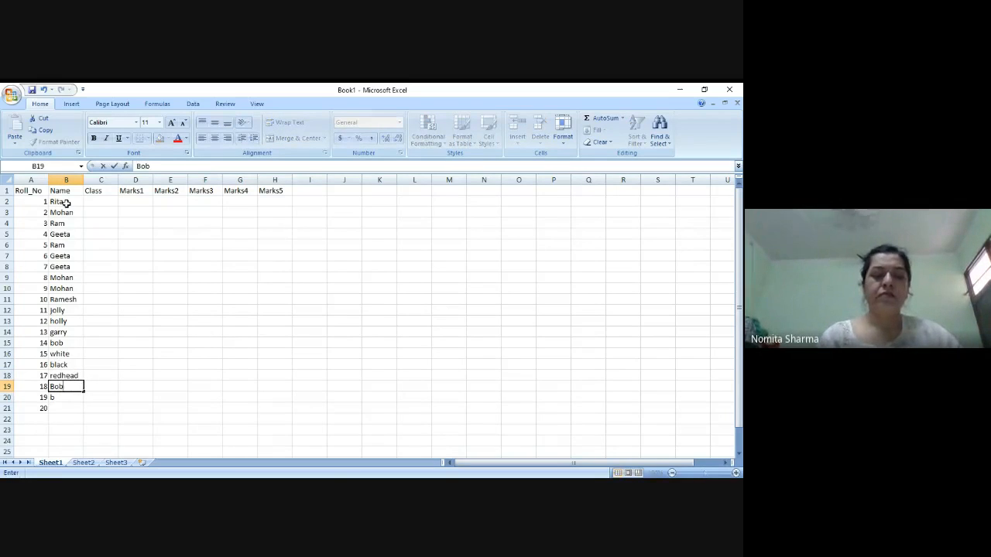
key(Return)
text(Gary)
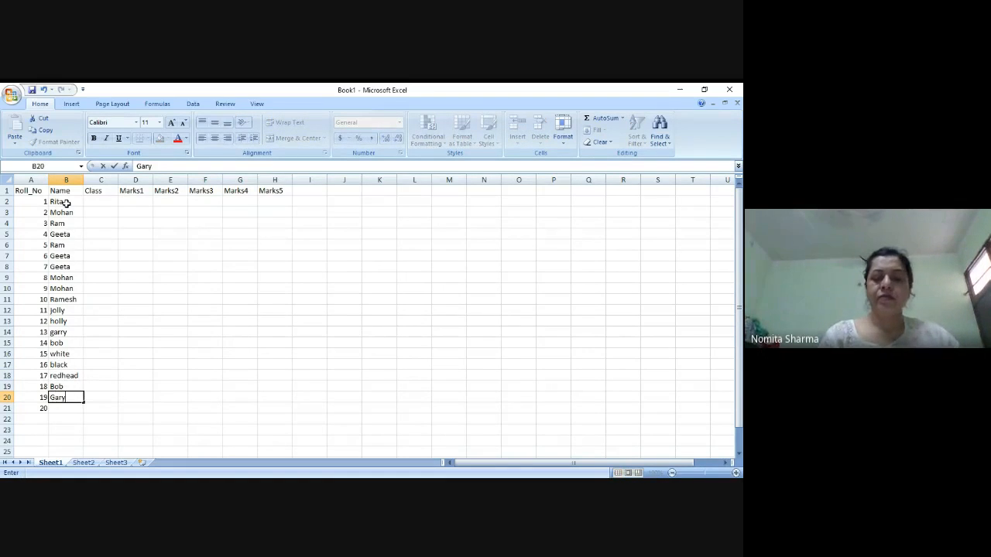
key(Return)
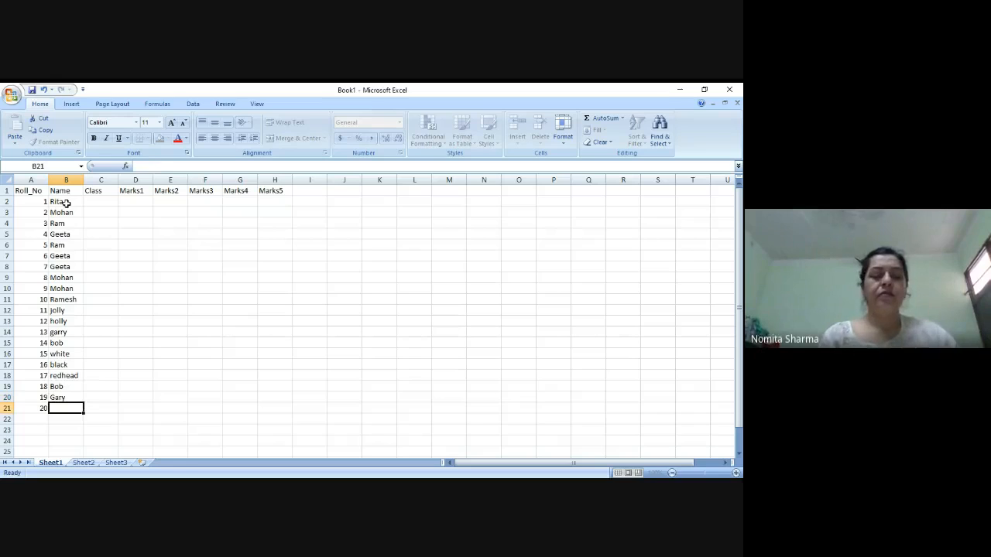
text(white)
key(Return)
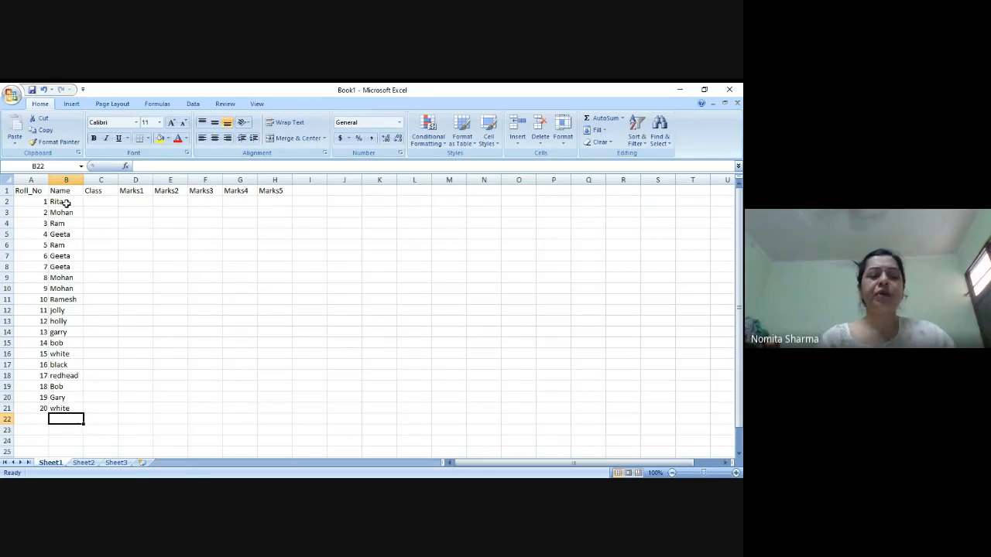
Enter First as the class for roll numbers 1 to 3 in cells C2 to C4.
key(Up)
key(Up)
key(Up)
key(Up)
key(Up)
key(Up)
key(Up)
key(Up)
key(Up)
key(Up)
key(Up)
key(Up)
key(Up)
key(Up)
key(Up)
key(Up)
key(Up)
key(Up)
key(Up)
key(Up)
key(Right)
key(Down)
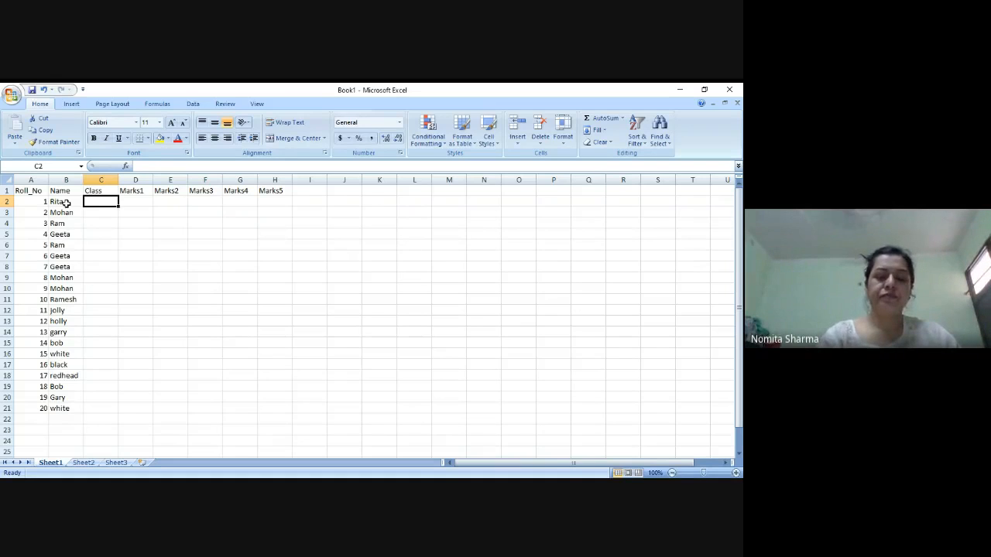
text(First)
key(Return)
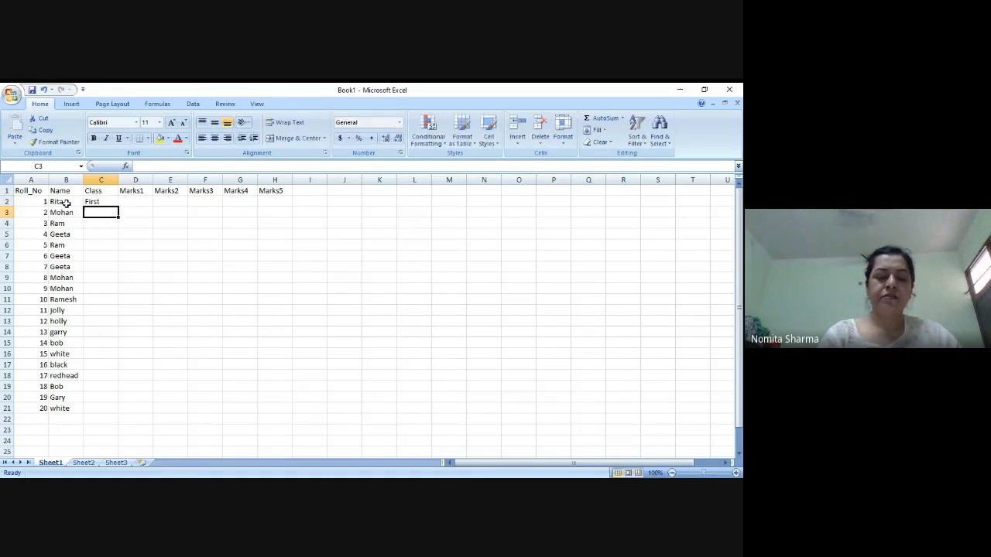
text(First)
key(Return)
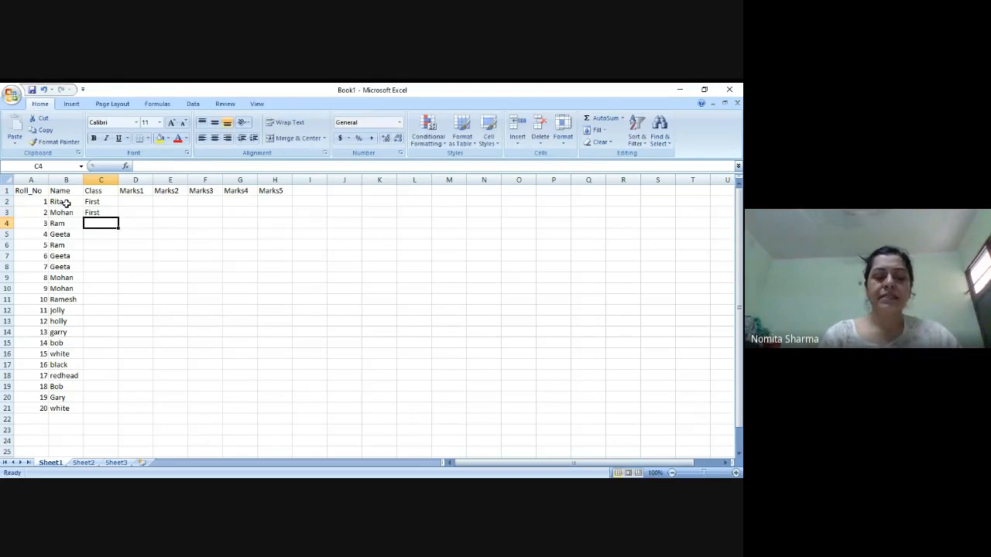
text(First)
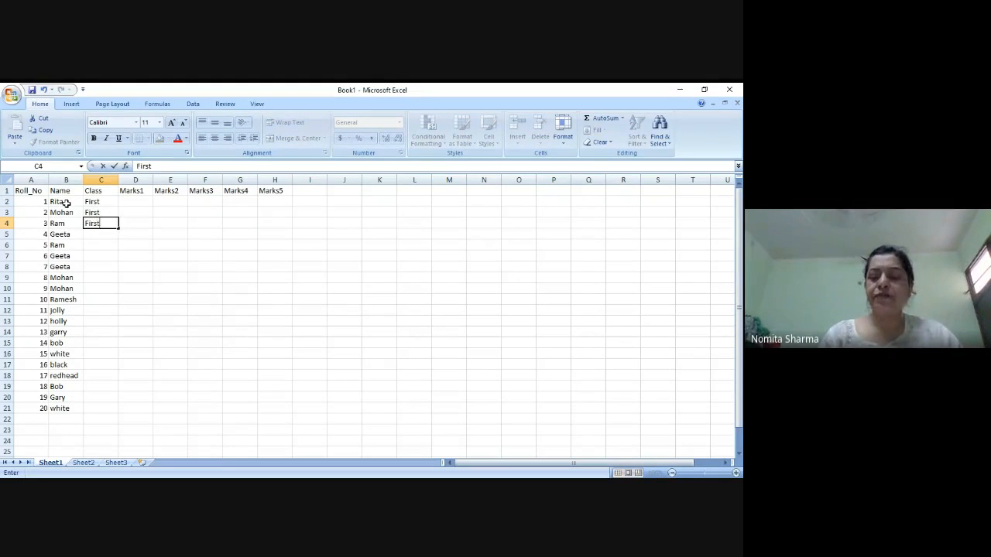
key(Return)
Enter Second as the class for roll numbers 4 to 7 in cells C5 to C8.
text(Second)
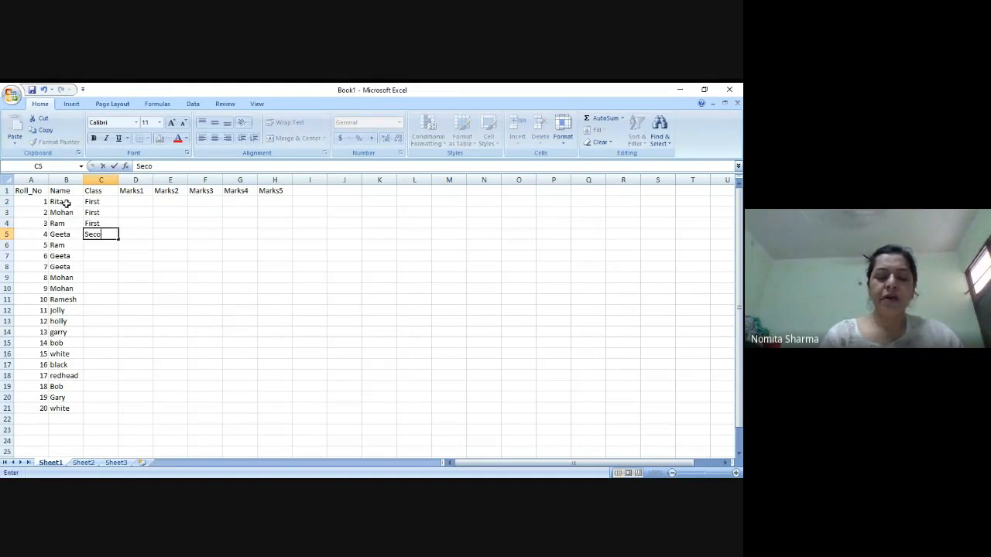
key(Return)
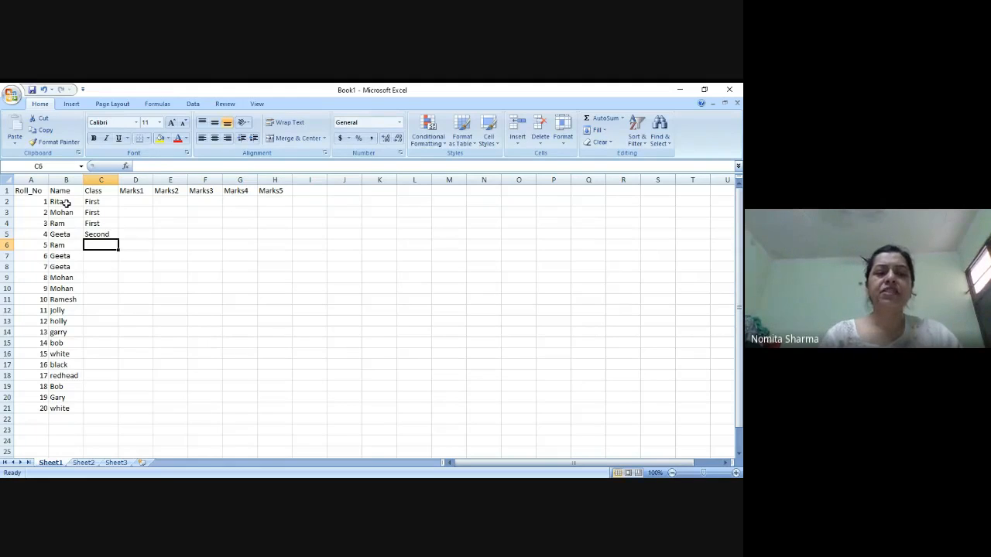
text(S)
key(Return)
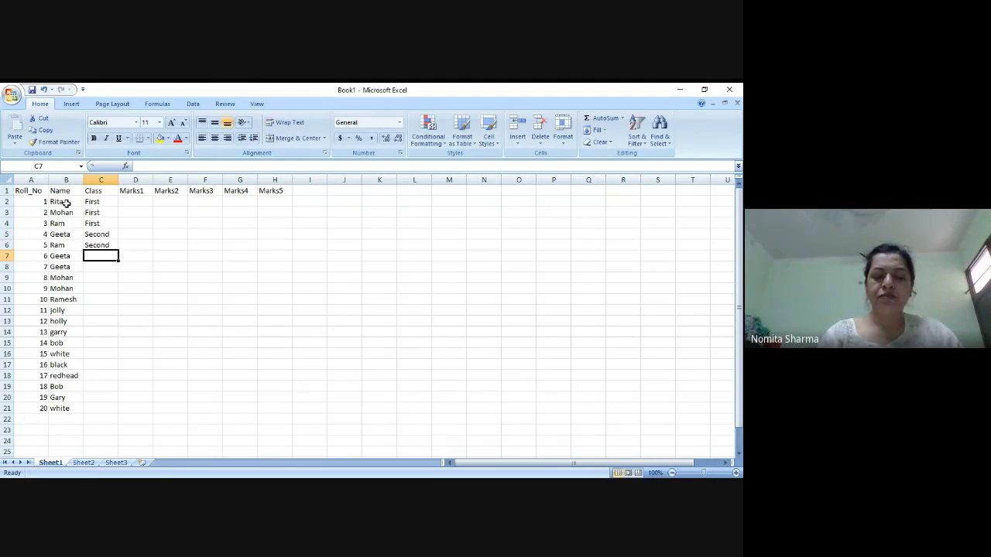
text(S)
key(Return)
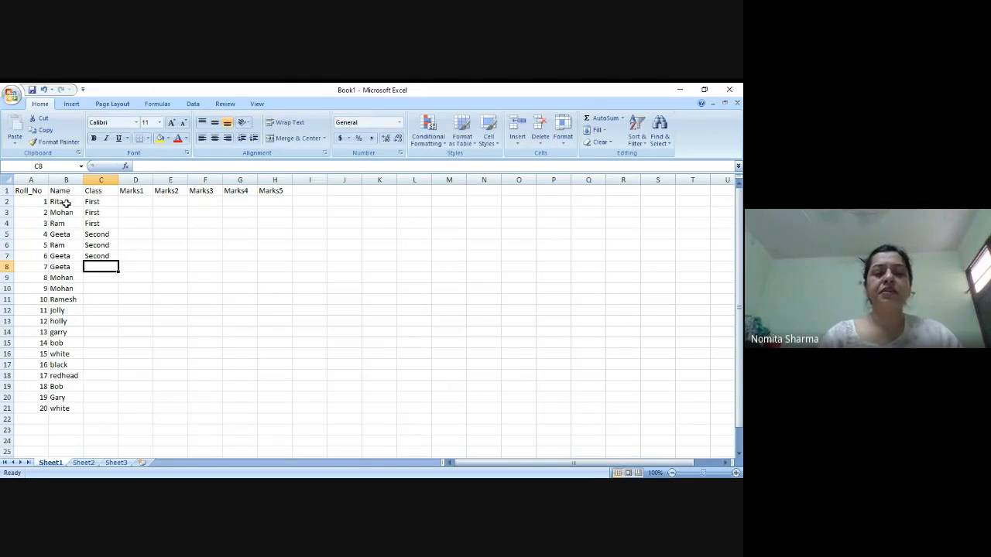
text(S)
key(Return)
Enter Third as the class for roll numbers 8 to 10 in cells C9 to C11.
text(Third)
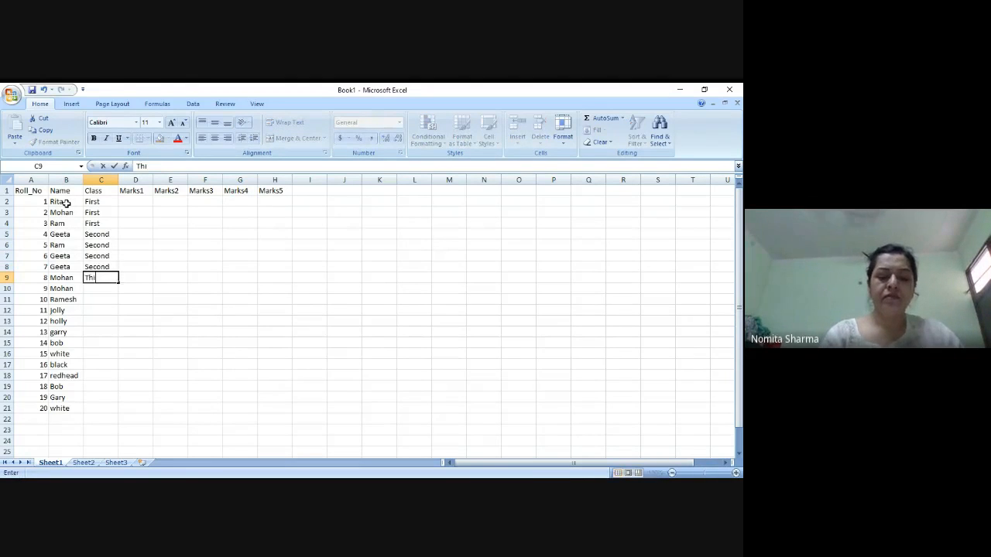
key(Return)
text(third)
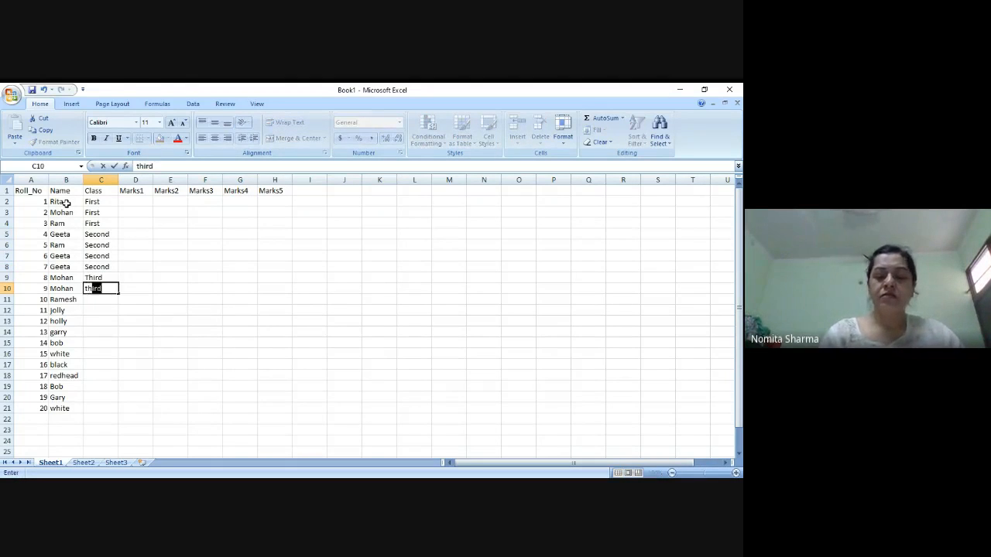
key(Return)
text(third)
key(Return)
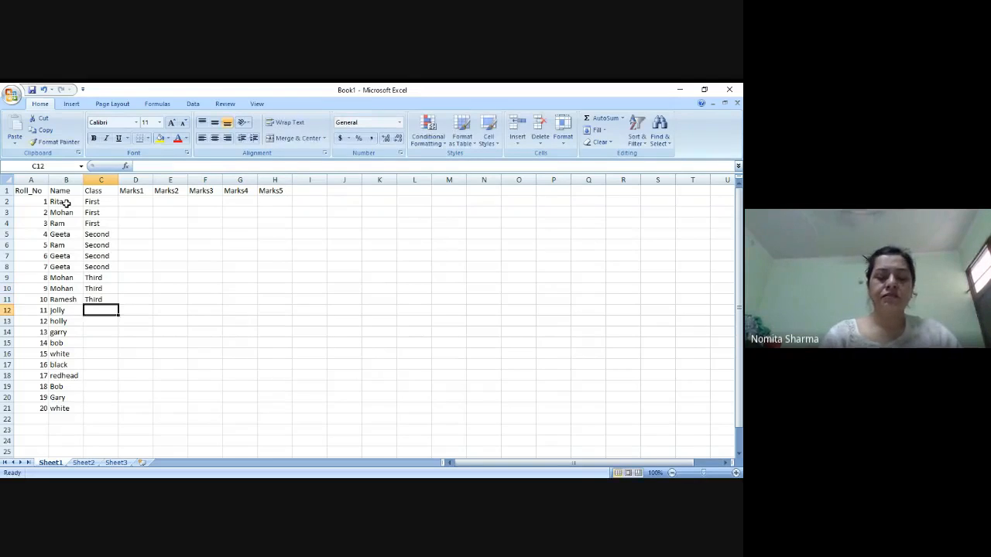
Enter fourth as the class for roll numbers 11 and 12 in cells C12 and C13.
text(fourth)
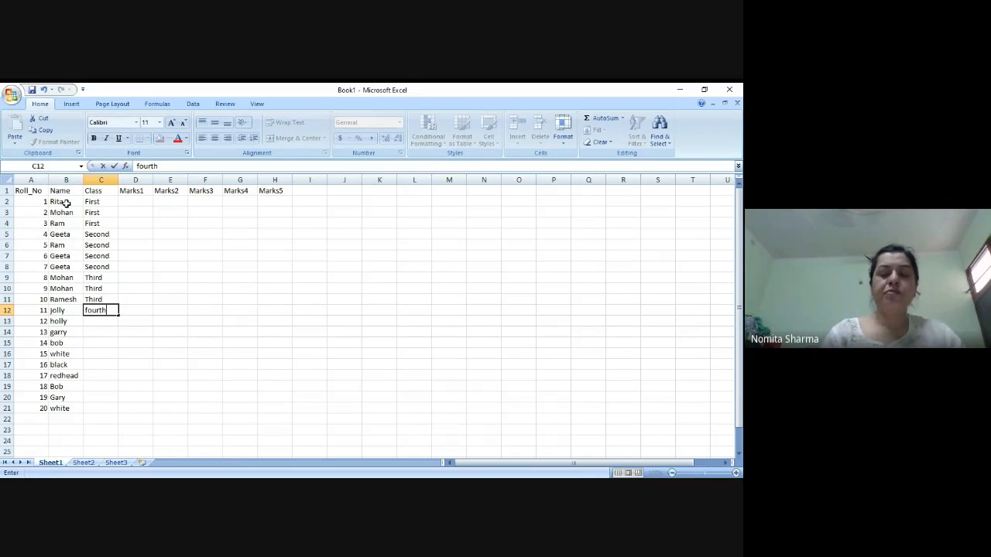
key(Return)
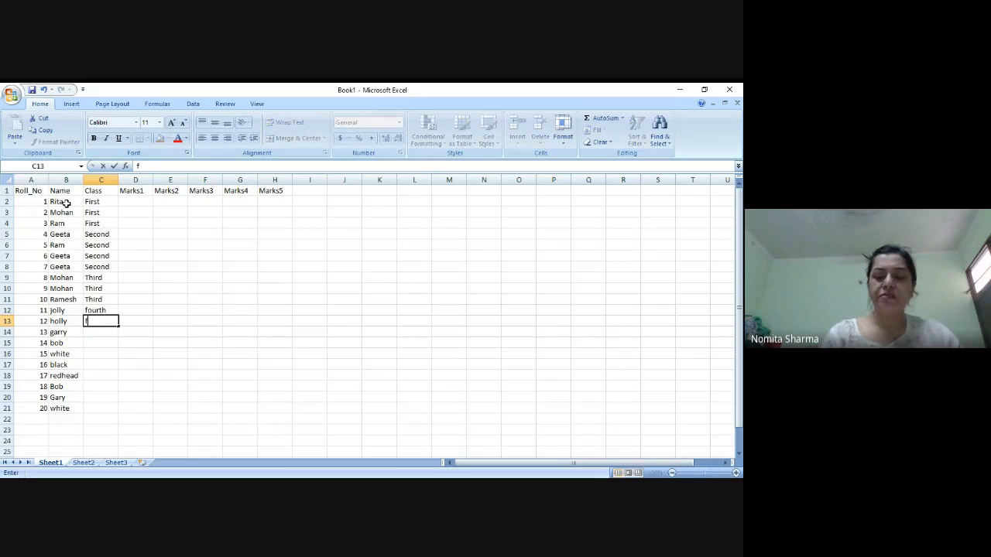
text(fo)
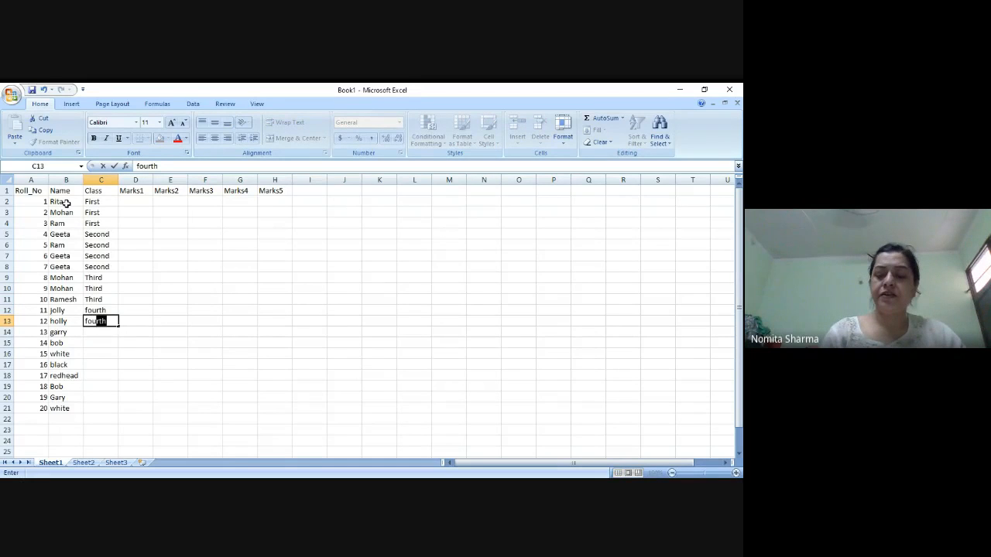
text(u)
key(Return)
Enter fifth as the class for roll numbers 13 and 14 in cells C14 and C15.
text(fifth)
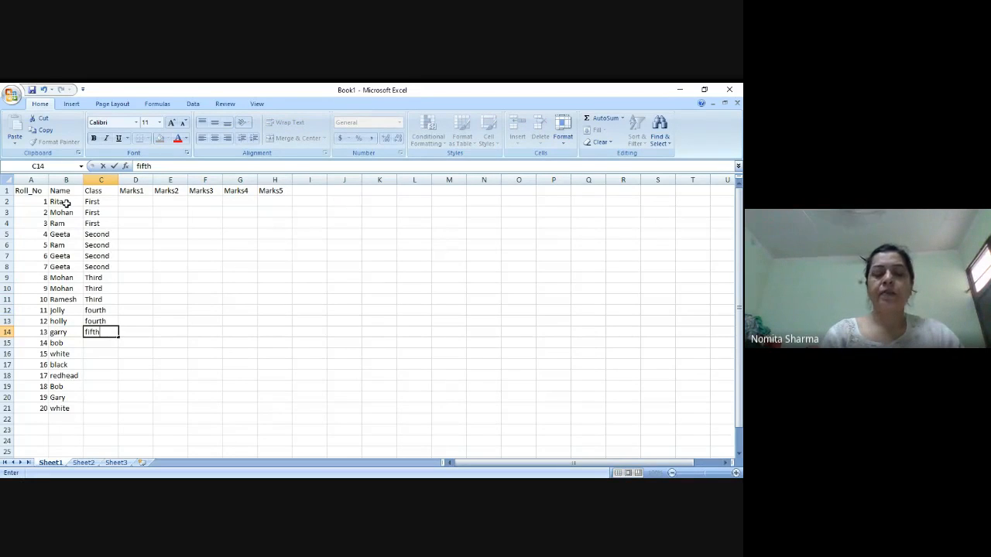
key(Return)
text(f)
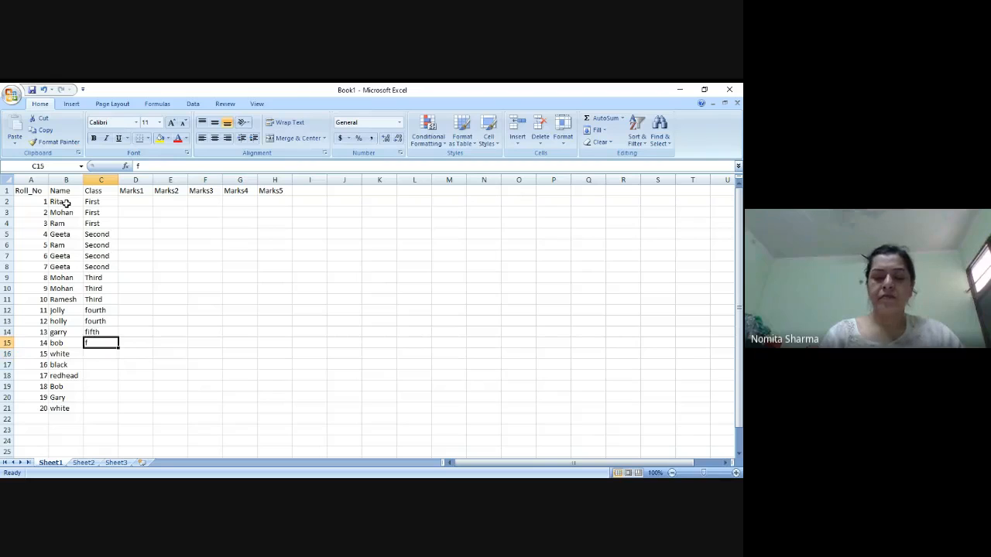
text(ifth)
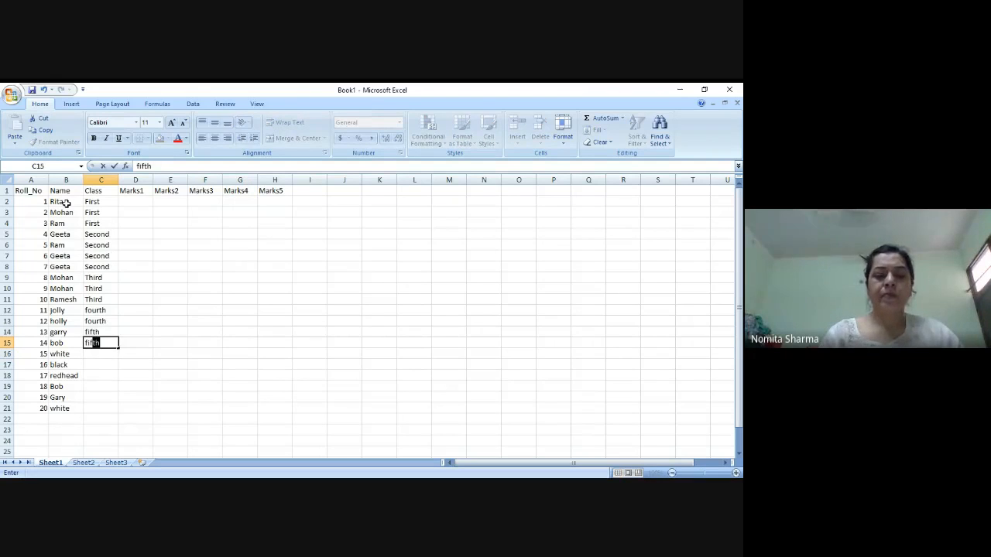
key(Return)
Enter sixth as the class for roll numbers 15 to 17 in cells C16 to C18, correcting typing mistakes.
text(sisxth)
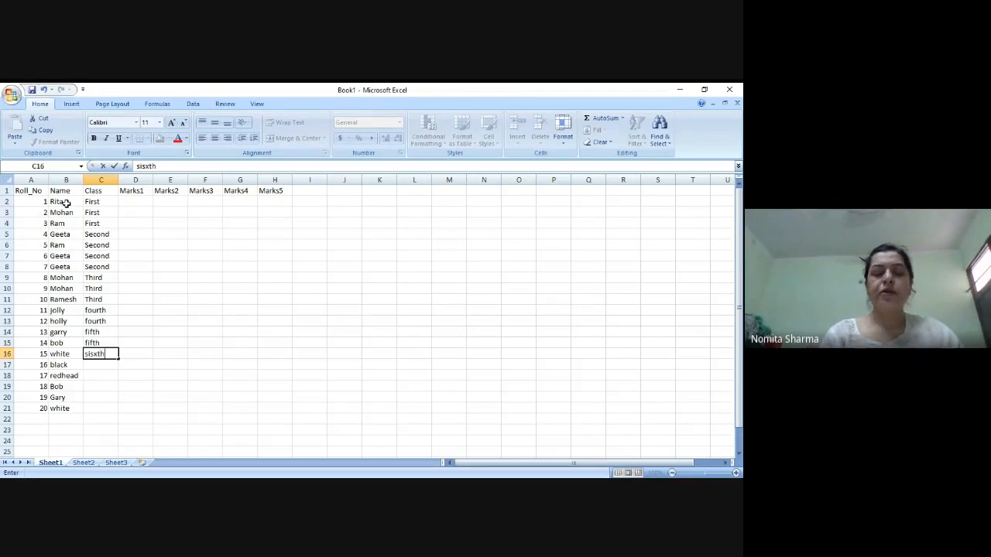
key(BackSpace)
key(BackSpace)
key(BackSpace)
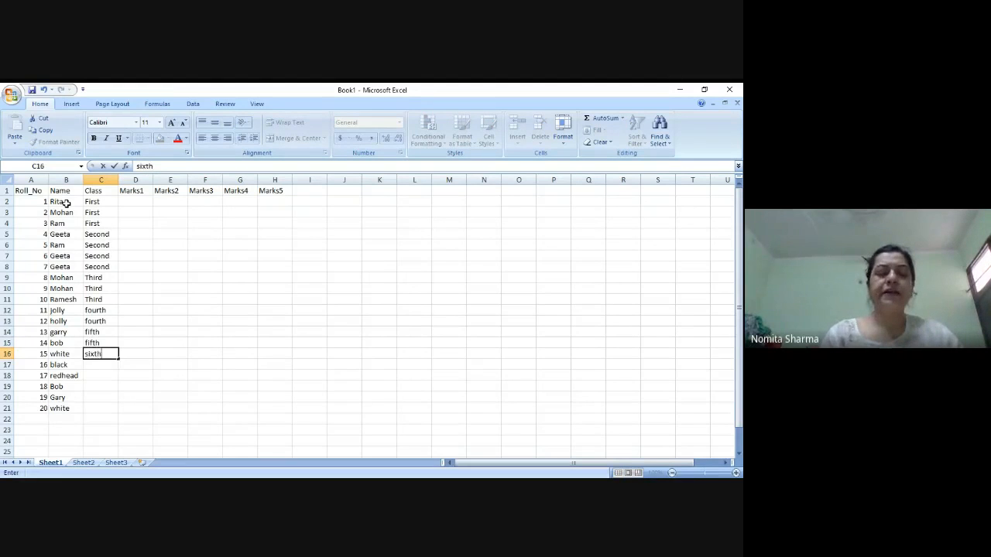
key(Return)
text(sixth)
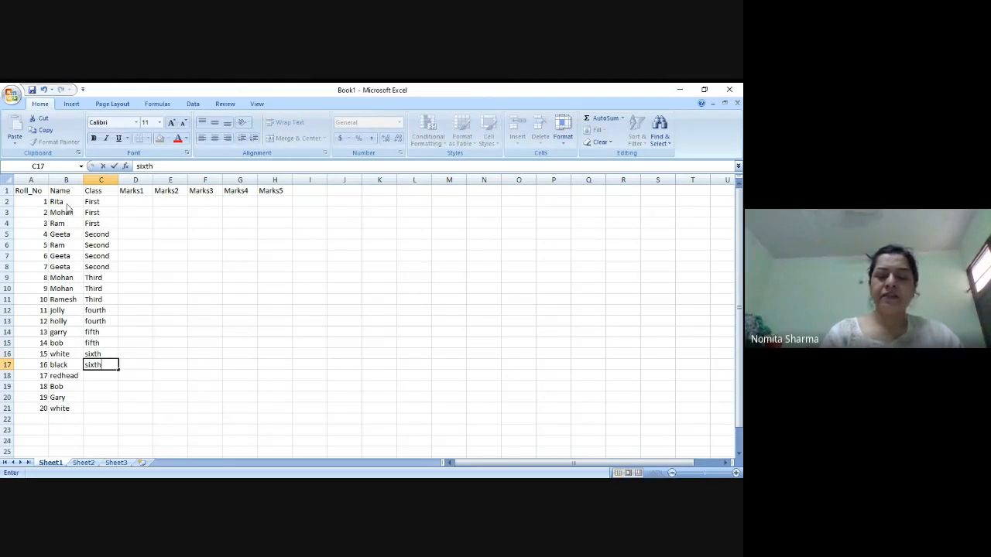
key(Return)
text(se)
key(BackSpace)
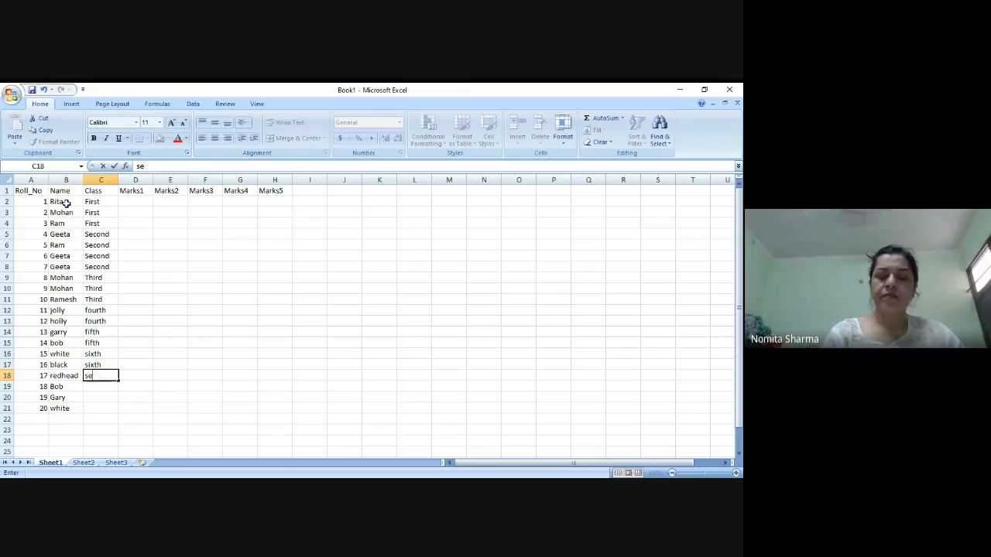
text(i)
key(BackSpace)
key(BackSpace)
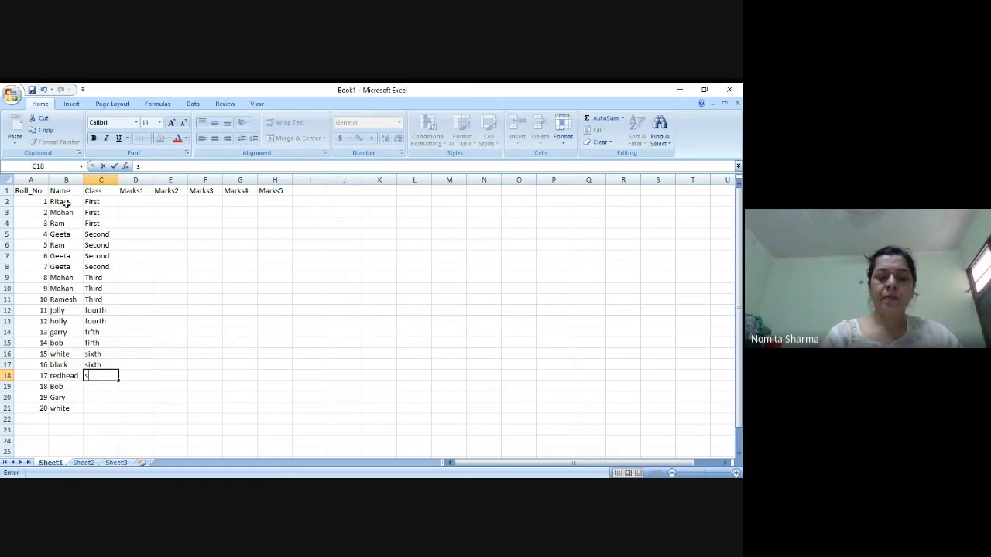
text(ixth)
key(Return)
Enter seventh as the class for roll numbers 18 to 20 in cells C19 to C21.
text(seventh)
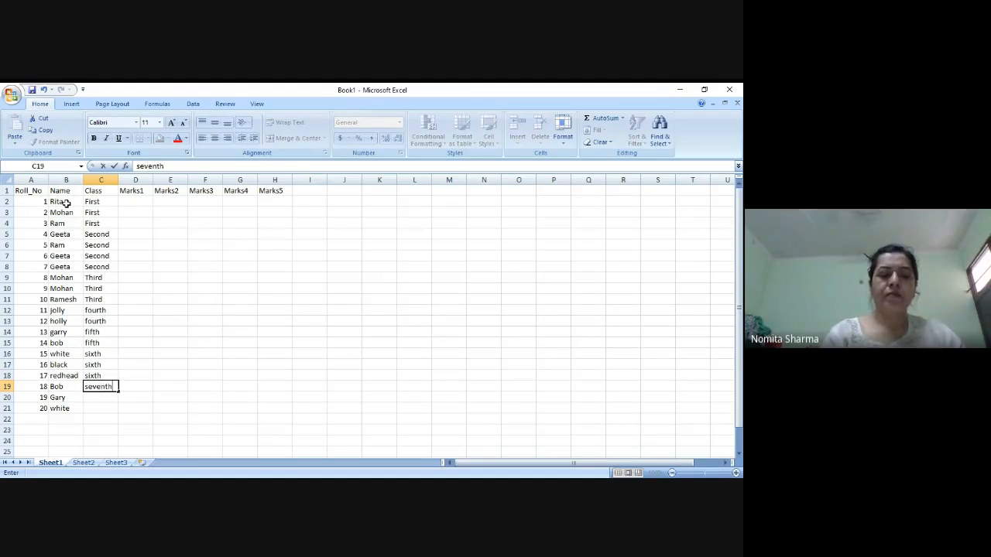
key(Return)
text(seventh)
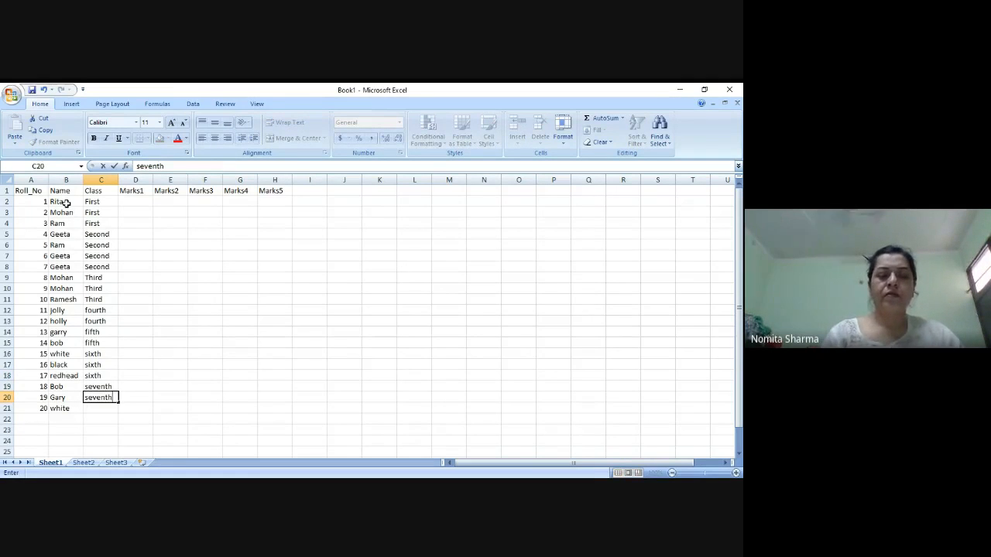
key(Return)
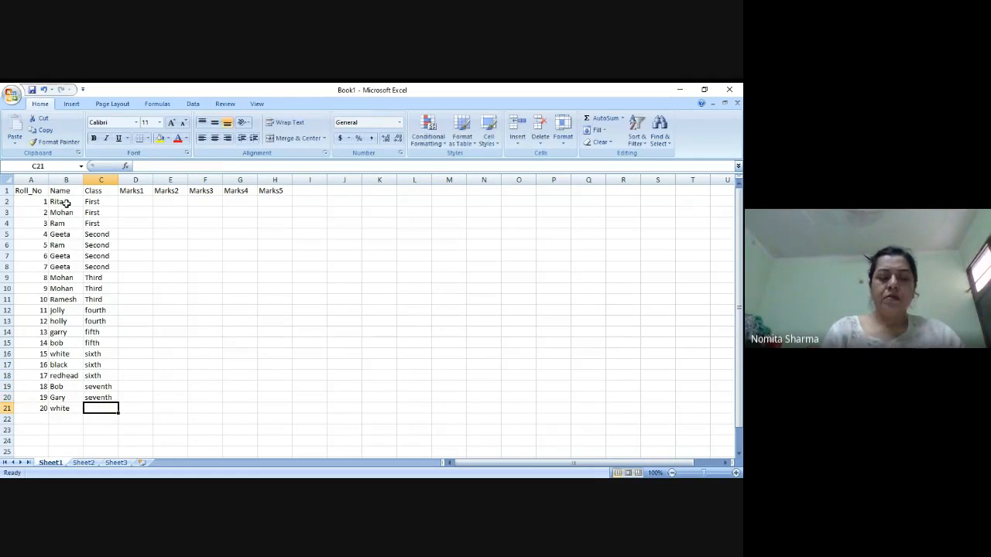
text(sev)
key(Return)
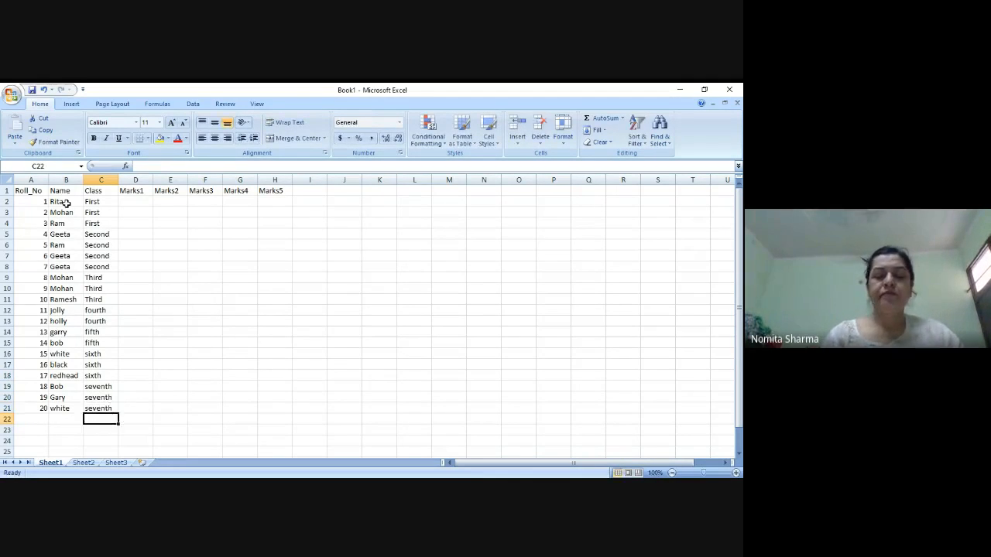
Enter Marks1 values 12, 34, 23 and 34 for roll numbers 1 to 4 in cells D2 to D5, correcting a typing mistake.
key(Up)
key(Up)
key(Up)
key(Up)
key(Up)
key(Up)
key(Up)
key(Up)
key(Up)
key(Up)
key(Up)
key(Up)
key(Up)
key(Up)
key(Up)
key(Up)
key(Up)
key(Up)
key(Up)
key(Up)
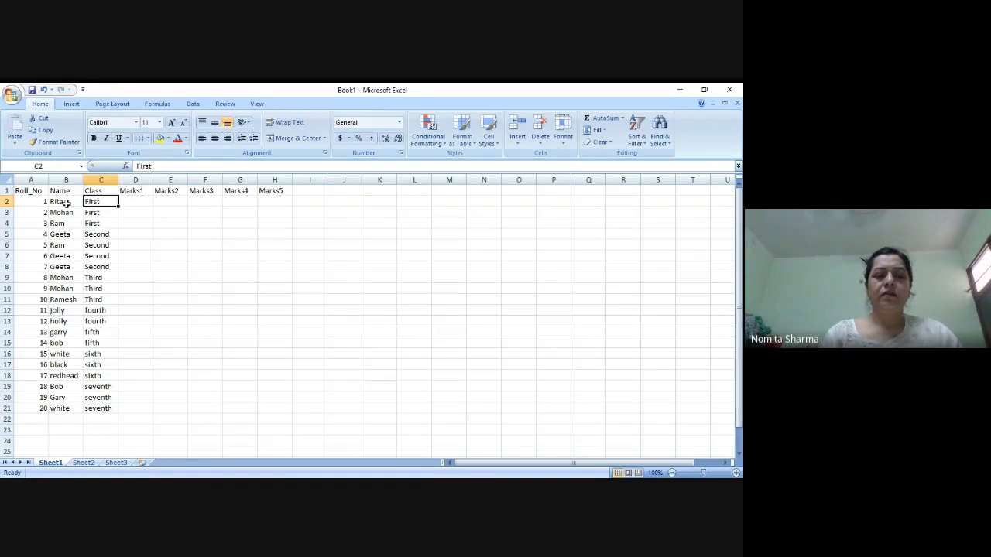
key(Right)
text(12)
key(Return)
text(3)
key(Return)
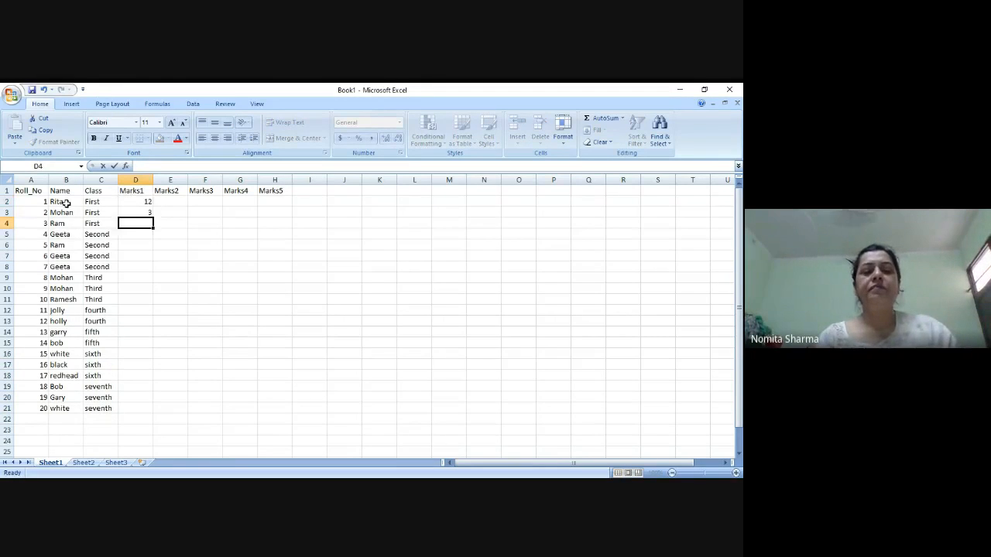
text(3)
key(Up)
text(34)
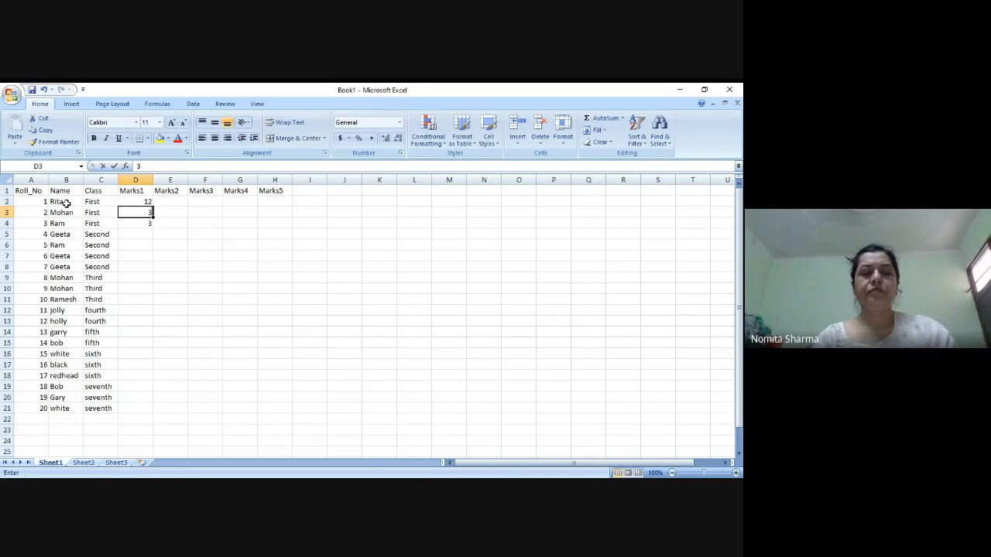
key(Return)
text(23)
key(Return)
text(34)
key(Return)
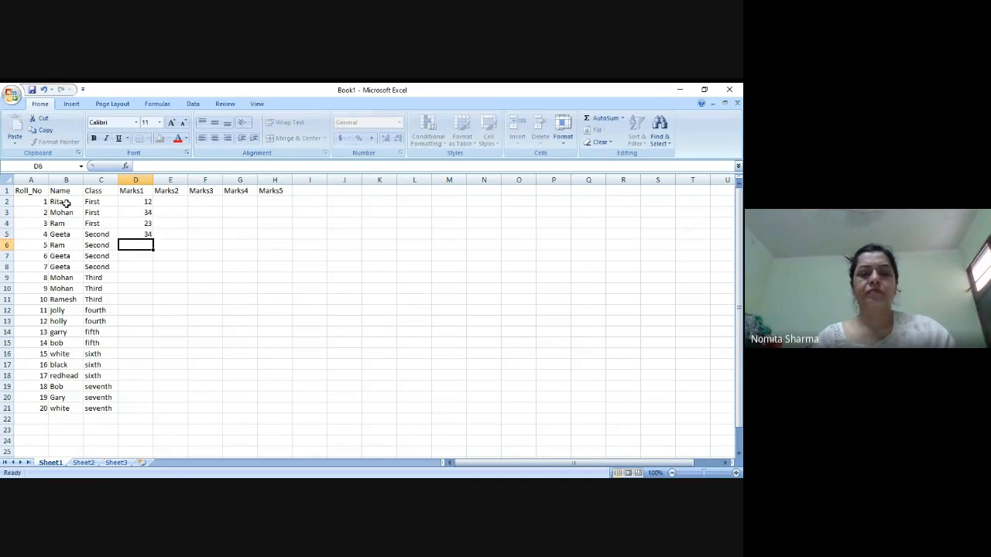
Enter Marks1 values 55, 66 and 55 for roll numbers 5 to 7 in cells D6 to D8.
text(55)
key(Return)
text(66)
key(Return)
text(55)
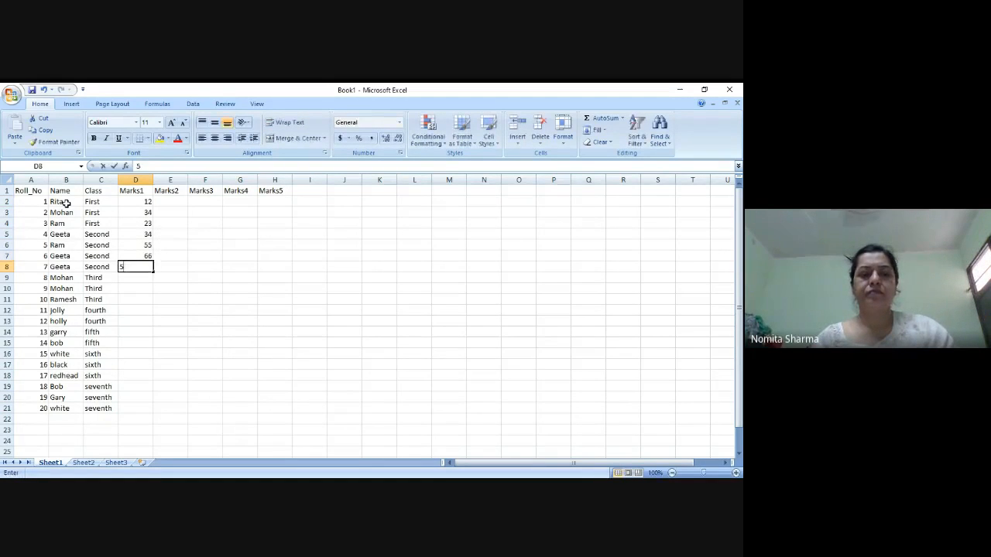
key(Return)
Enter Marks1 values 44, 22, 56 and 77 for roll numbers 8 to 11 in cells D9 to D12.
text(44)
key(Return)
text(22)
key(Return)
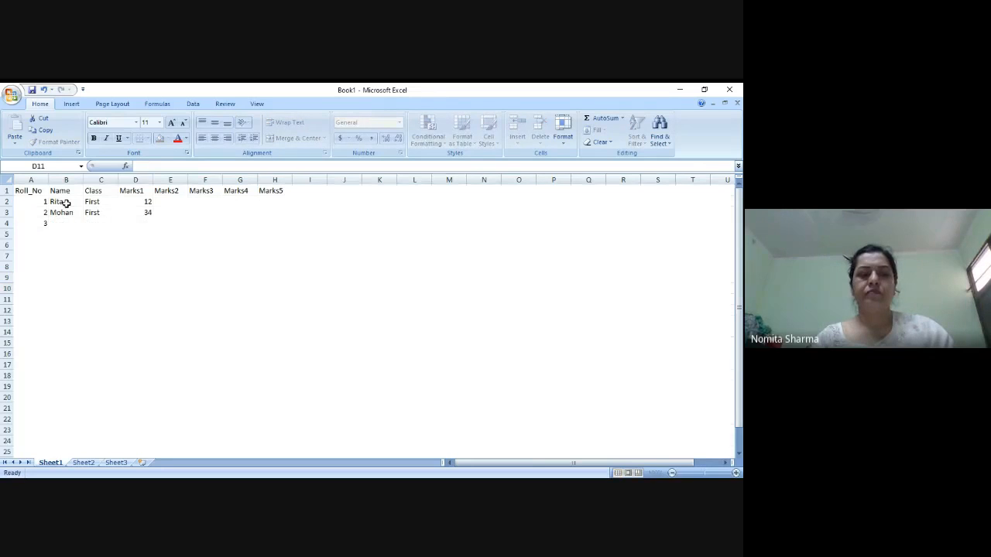
text(56)
key(Return)
text(77)
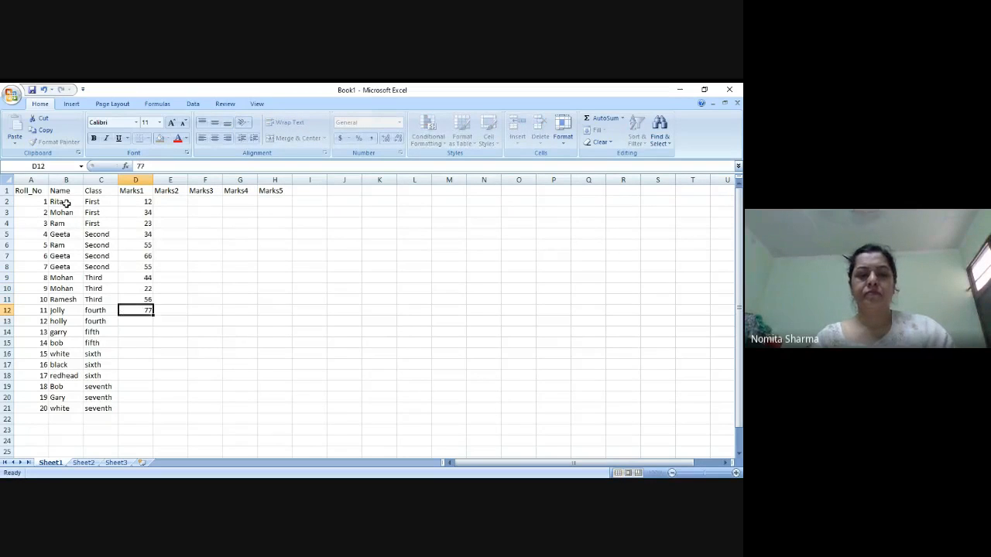
key(Return)
Enter Marks1 values 2, 3, 4, 4, 5 and 5 for roll numbers 12 to 17 in cells D13 to D18.
text(2)
key(Return)
text(3 4 4 5)
key(Return)
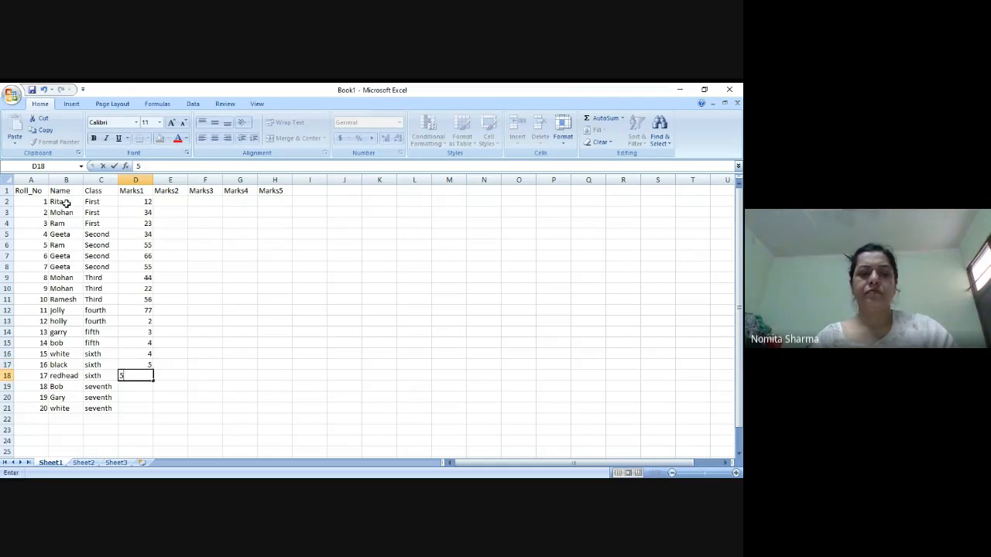
text(5)
key(Return)
Enter Marks1 values 3, 6 and 3 for roll numbers 18 to 20 in cells D19 to D21, correcting the first entry.
text(66)
key(Return)
text(6)
key(Up)
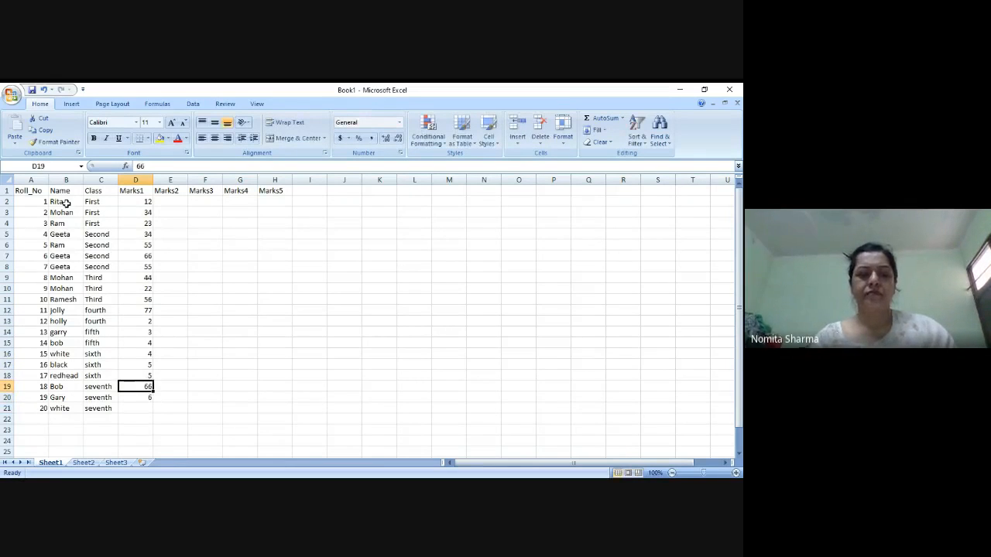
text(3)
key(Return)
key(Down)
text(3)
For roll number 1, enter 45 as Marks3 in cell F2 and 23 as Marks2 in cell E2.
key(Up)
key(Up)
key(Up)
key(Up)
key(Up)
key(Up)
key(Up)
key(Up)
key(Up)
key(Up)
key(Up)
key(Up)
key(Up)
key(Up)
key(Up)
key(Up)
key(Up)
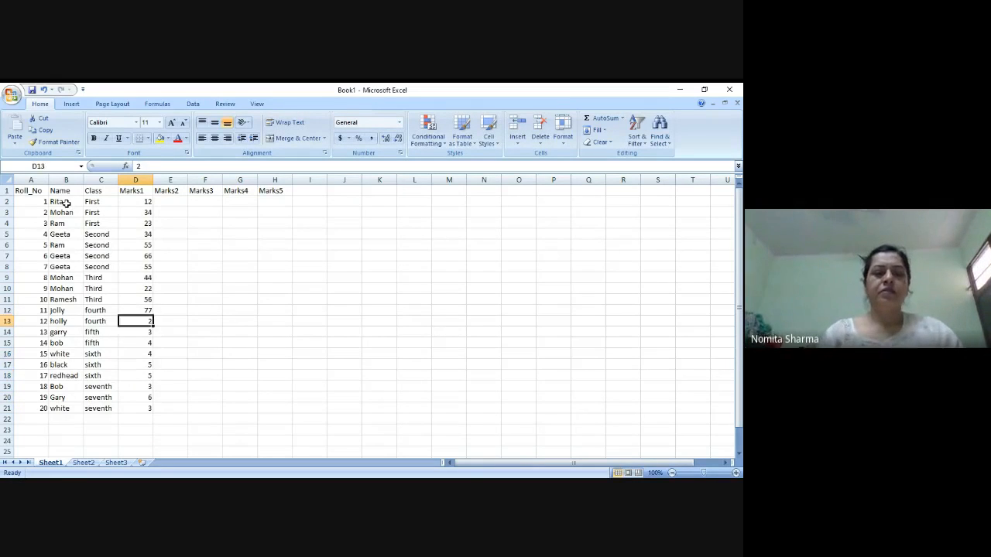
key(Up)
key(Up)
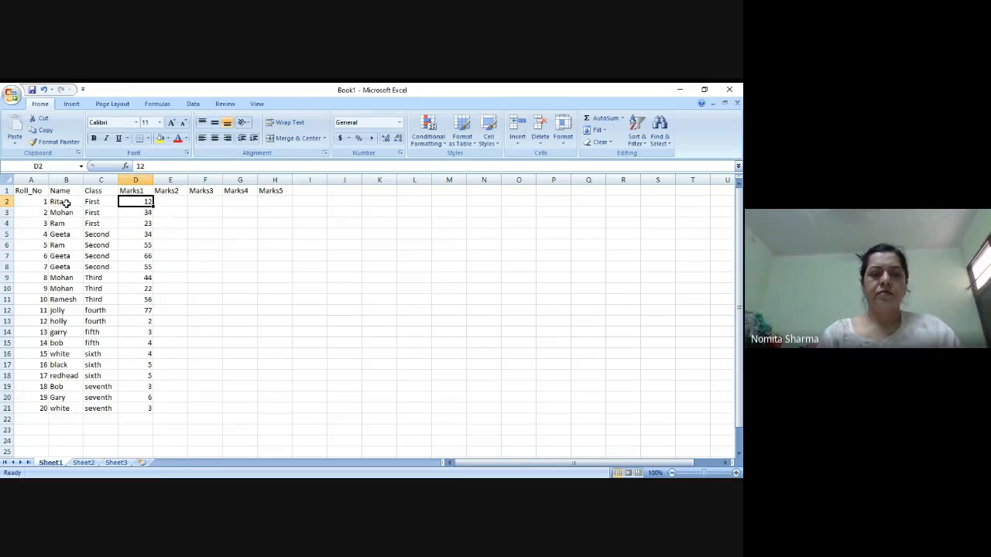
key(Right)
key(Right)
text(45)
key(Left)
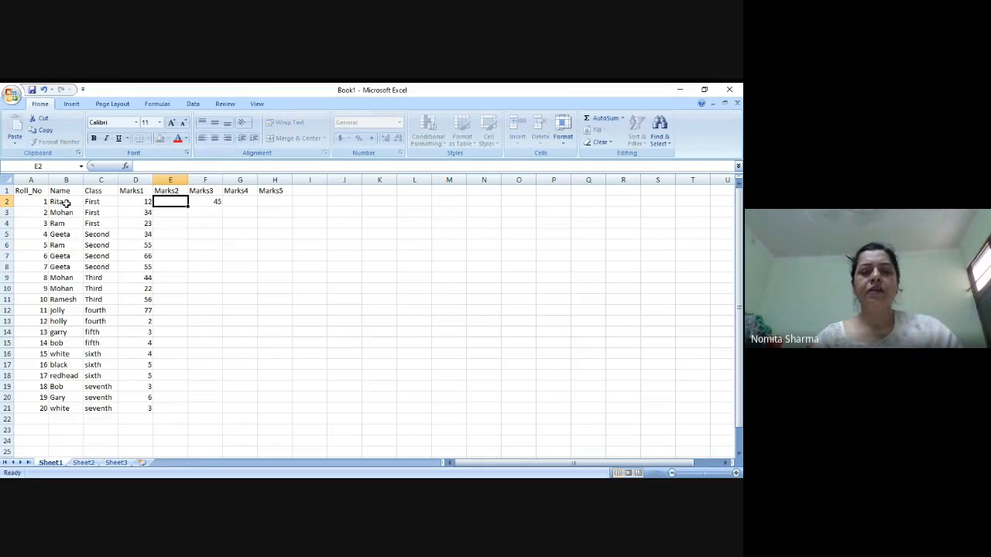
text(23)
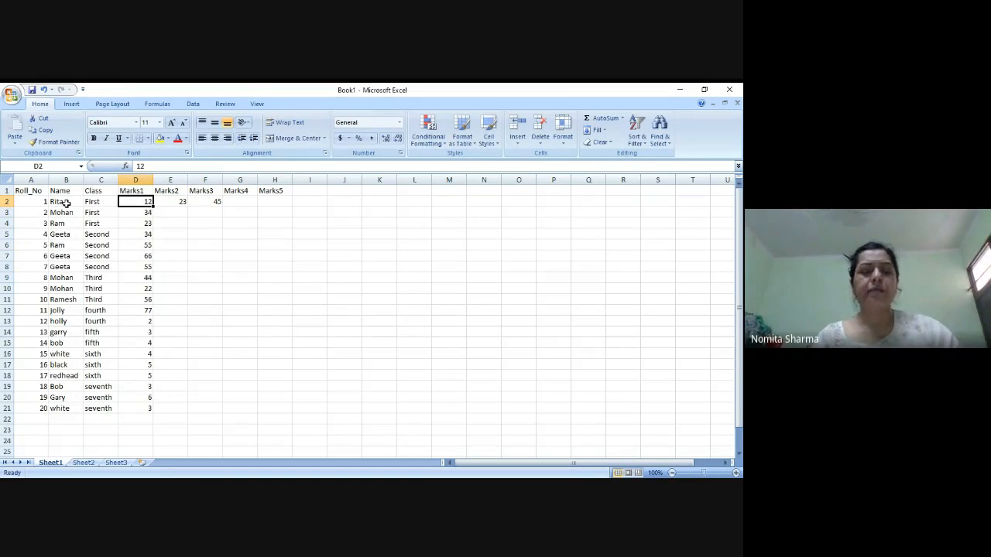
key(Return)
Enter Marks2 values 22, 33, 67 and 34 for roll numbers 2 to 5 in cells E3 to E6.
text(22)
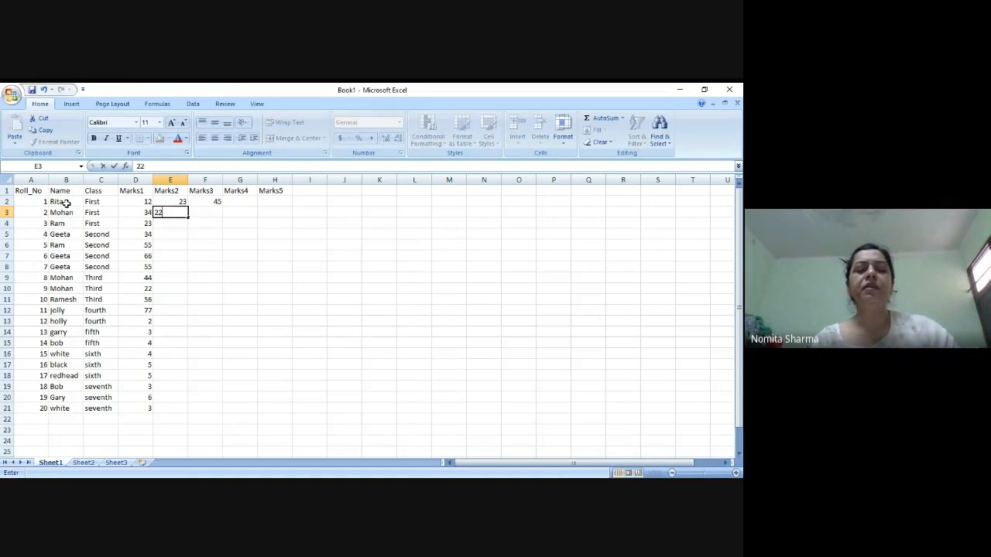
key(Return)
text(33)
key(Return)
text(6)
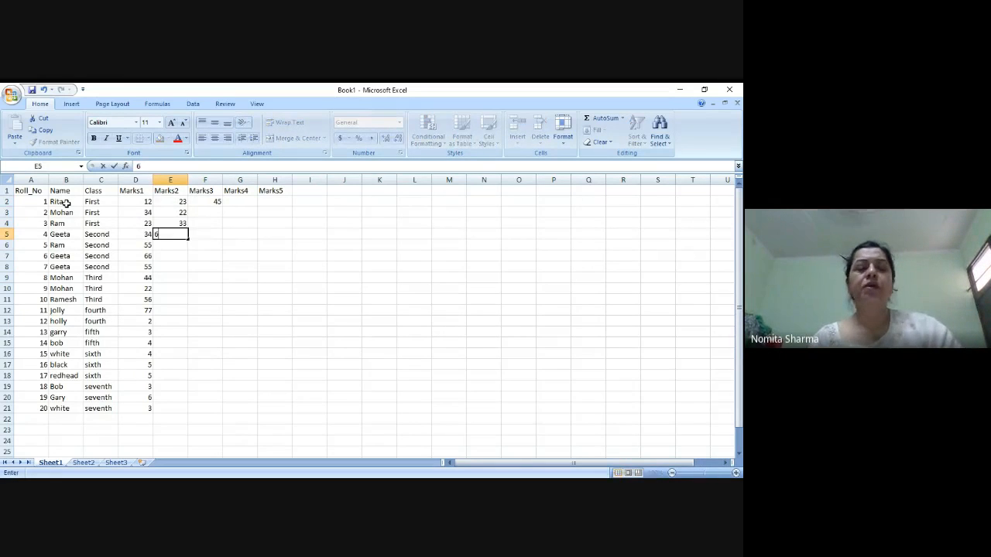
text(7)
key(Return)
text(34)
key(Return)
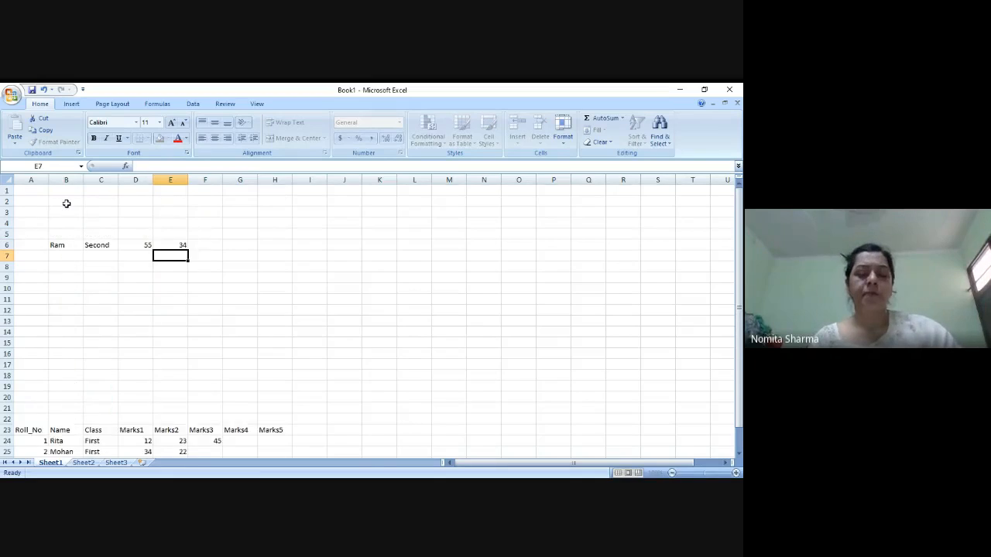
Enter Marks2 values 23, 25 and 26 for roll numbers 6 to 8 in cells E7 to E9.
text(23)
key(Return)
text(2)
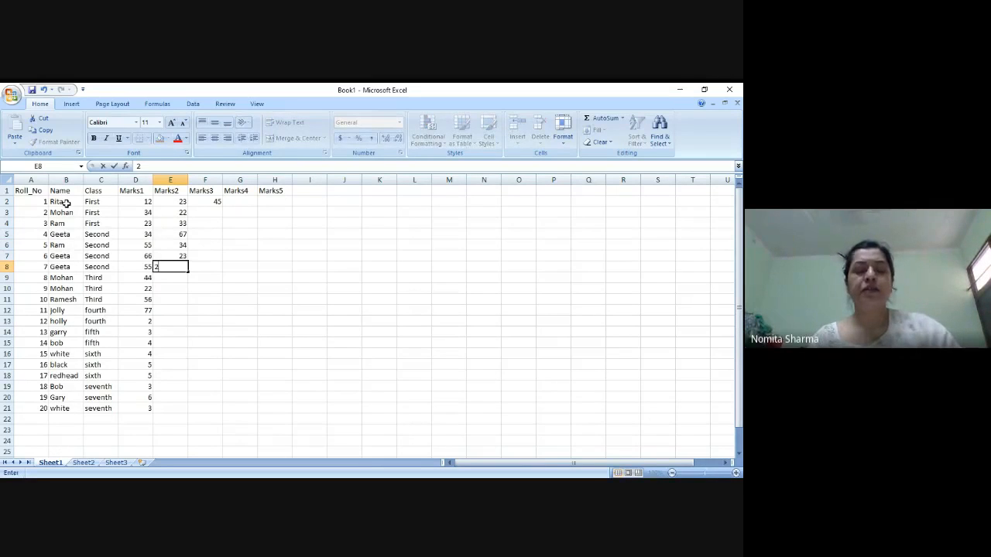
text(5)
key(Return)
text(26)
key(Return)
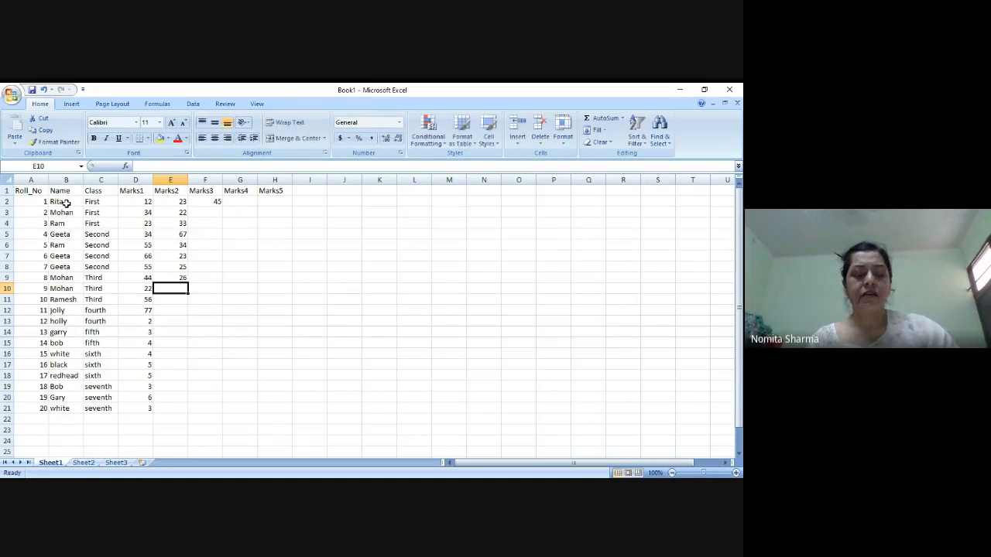
Enter Marks2 values 25, 23 and 76 for roll numbers 9 to 11 in cells E10 to E12.
text(25)
key(Return)
text(23)
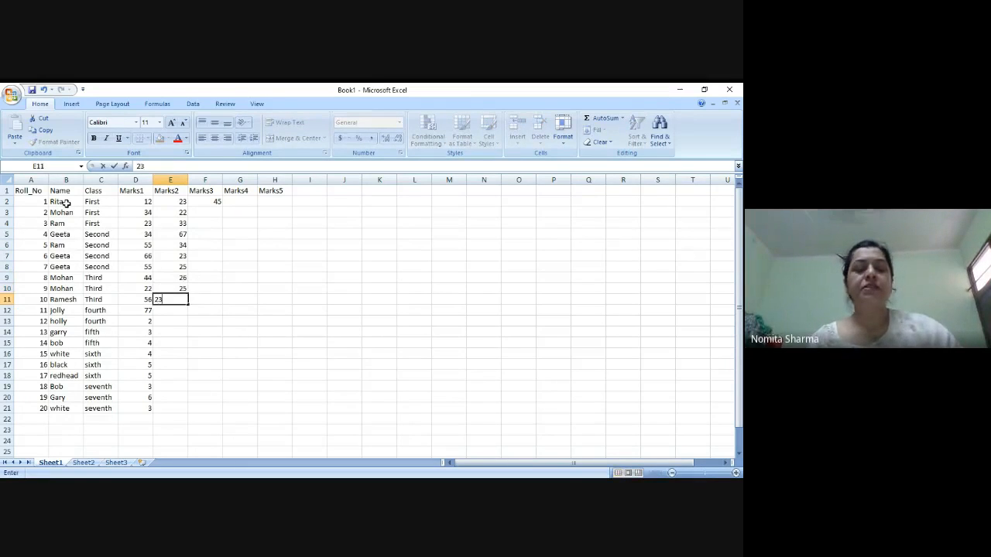
key(Return)
text(76)
key(Return)
Enter Marks2 values 24, 23 and 5 for roll numbers 12 to 14 in cells E13 to E15.
text(2)
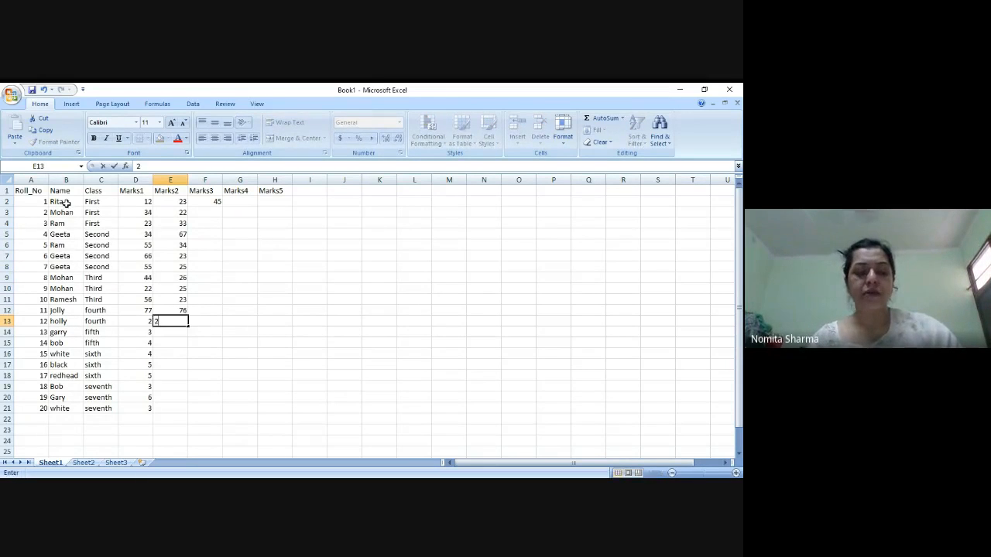
text(4)
key(Return)
text(23)
key(Return)
text(5)
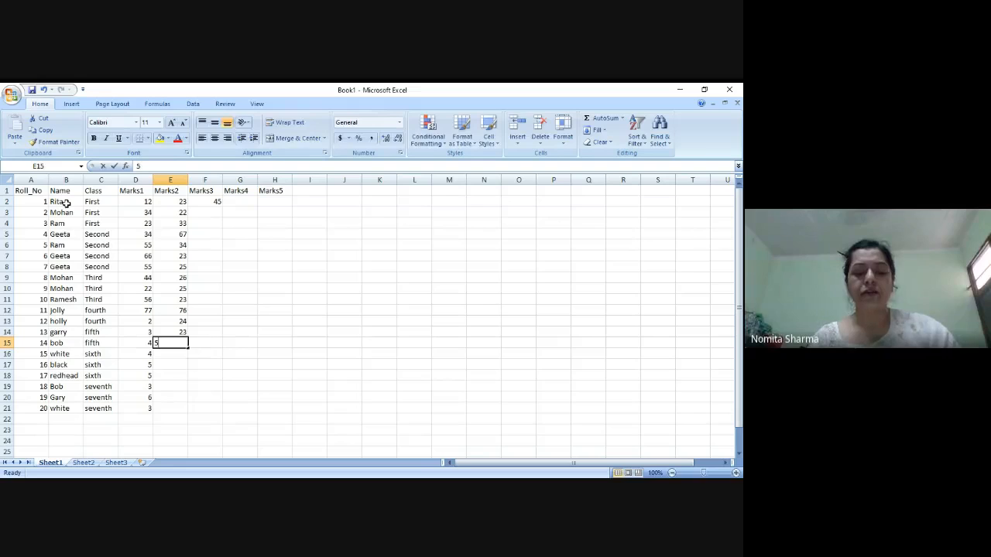
key(Return)
Enter 4 as the Marks2 value for roll numbers 15 to 18 in cells E16 to E19.
text(4)
key(Return)
text(4)
key(Return)
text(4)
key(Return)
text(4)
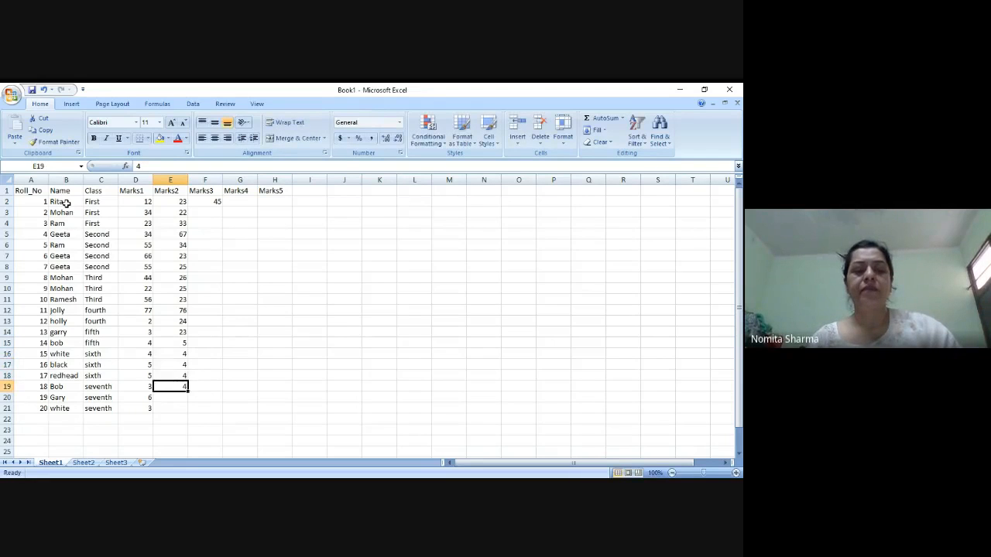
Change the Marks2 values to 55 for roll number 17 in cell E18 and 23 for roll number 16 in cell E17.
key(Up)
text(55)
key(Return)
key(Up)
key(Up)
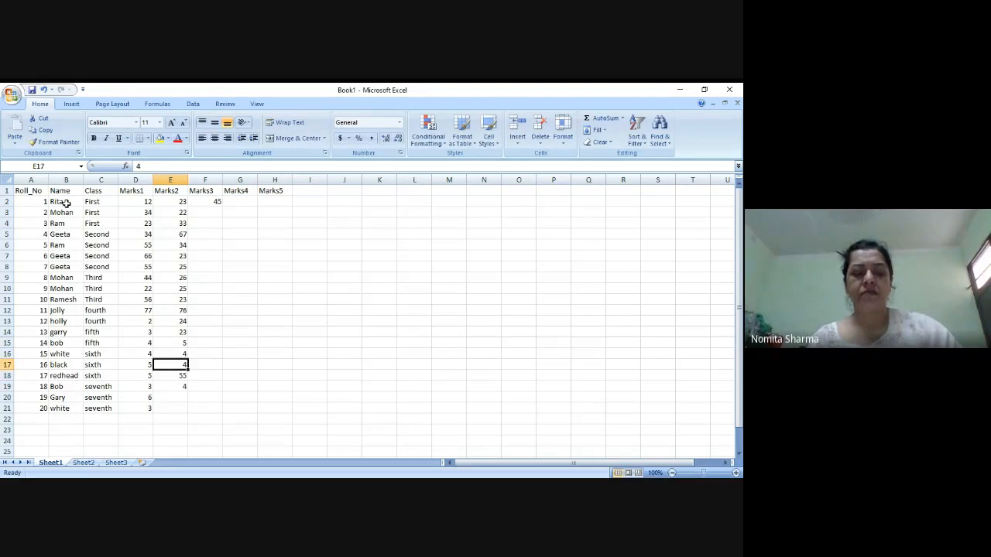
text(232)
key(Up)
key(Down)
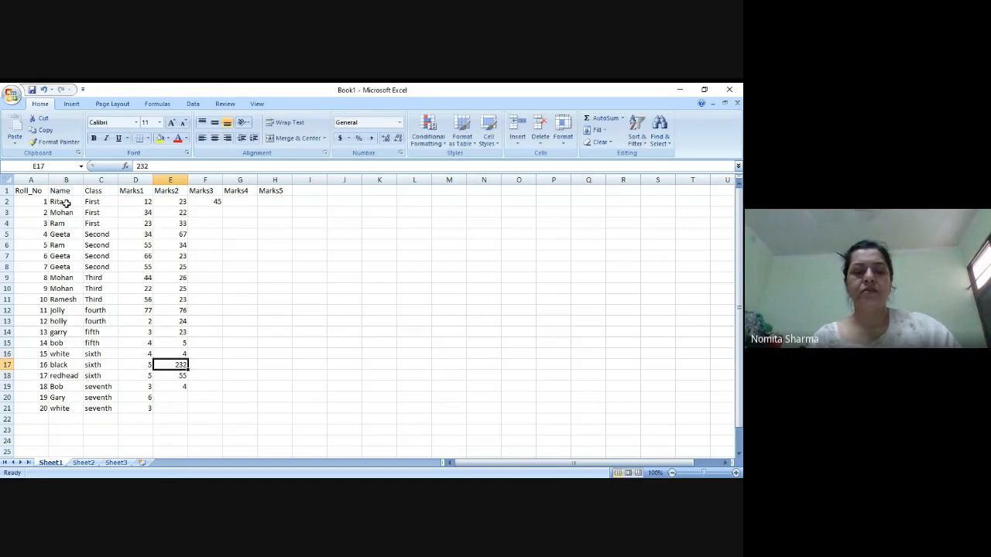
text(23)
Set the Marks2 values for roll numbers 18 to 20 to 3, 23 and 87 in cells E19 to E21.
key(Down)
key(Down)
key(Down)
key(Up)
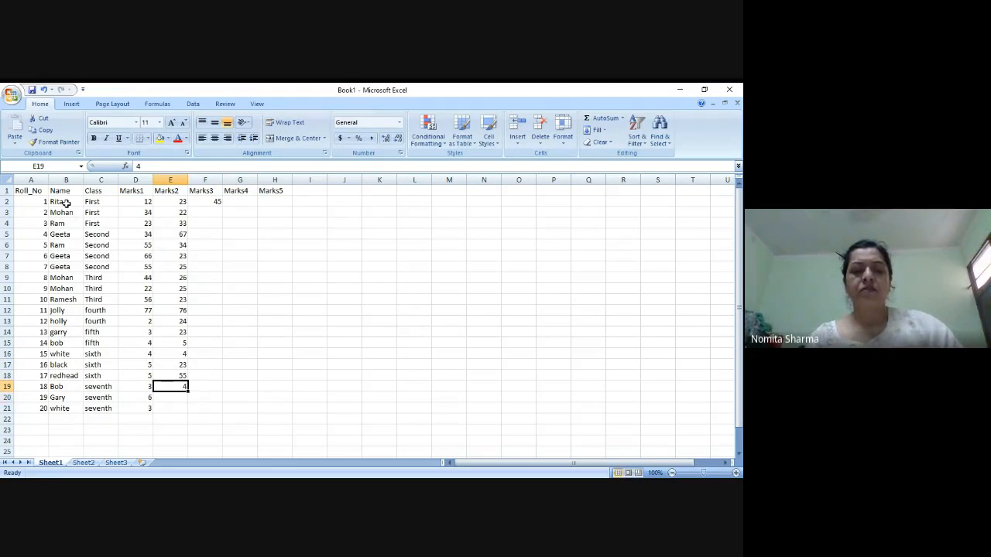
text(3)
key(Return)
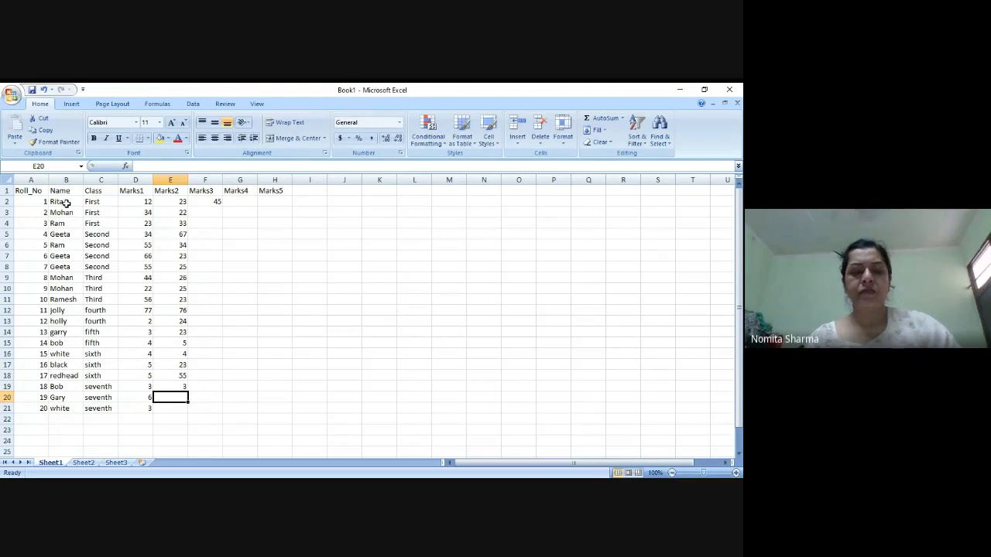
text(23)
key(Return)
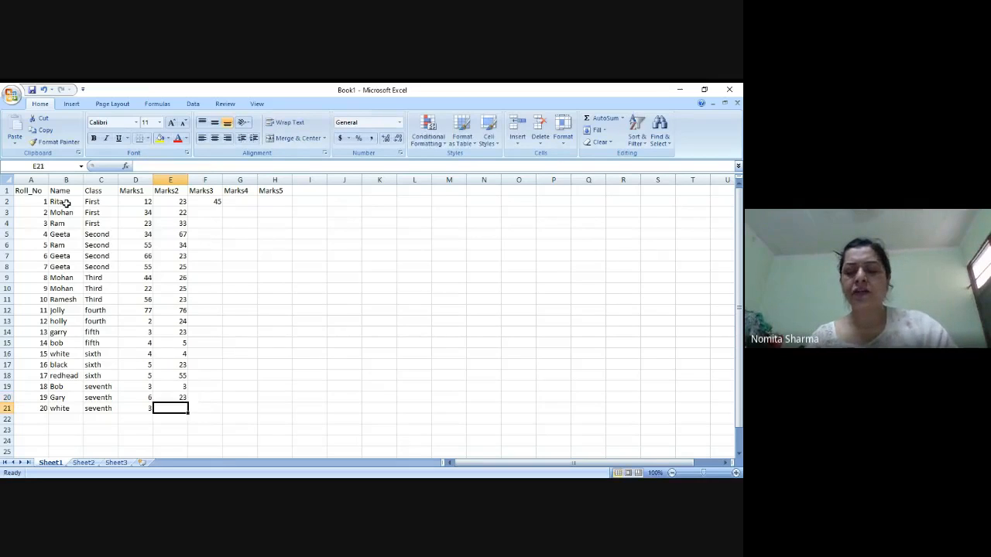
text(87)
Enter Marks3 values 23 and 34 for roll numbers 2 and 3 in cells F3 and F4.
key(Up)
key(Up)
key(Up)
key(Up)
key(Up)
key(Up)
key(Up)
key(Up)
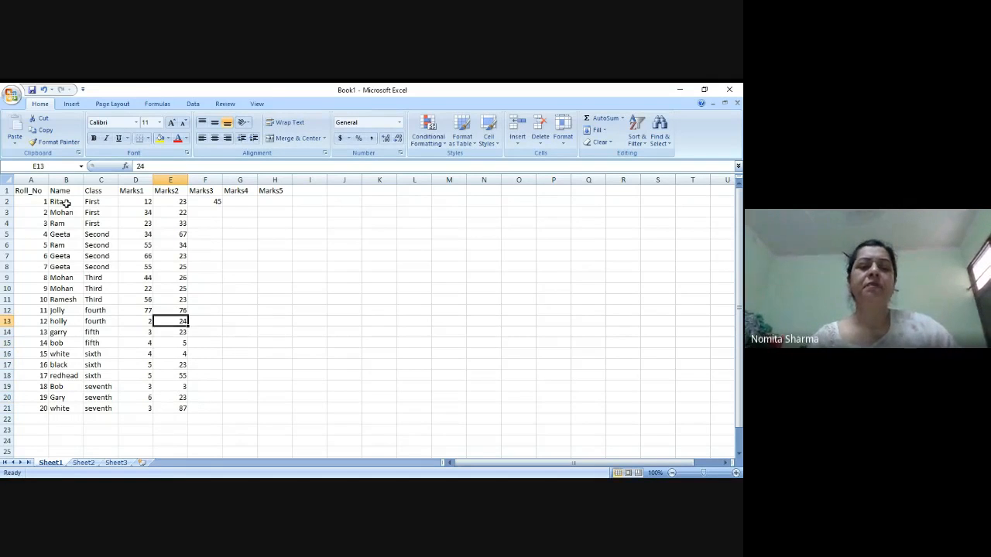
key(Up)
key(Up)
key(Up)
key(Up)
key(Up)
key(Up)
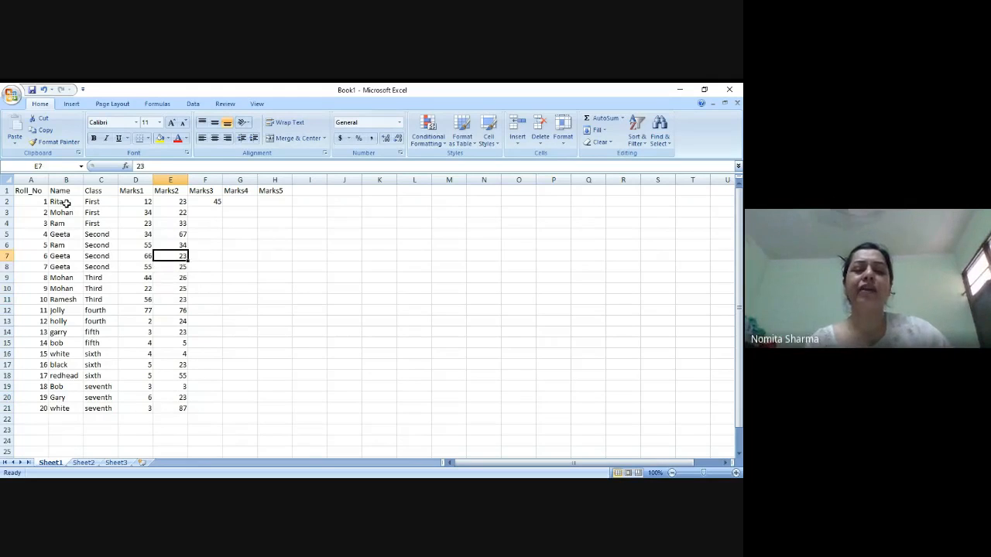
key(Up)
key(Up)
key(Up)
key(Up)
key(Right)
text(2)
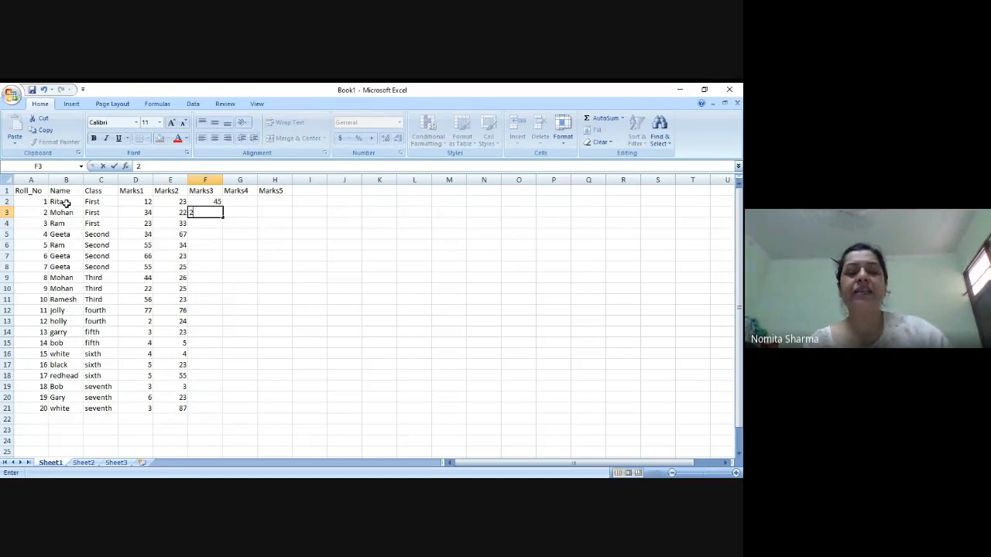
text(3)
key(Return)
text(34)
key(Return)
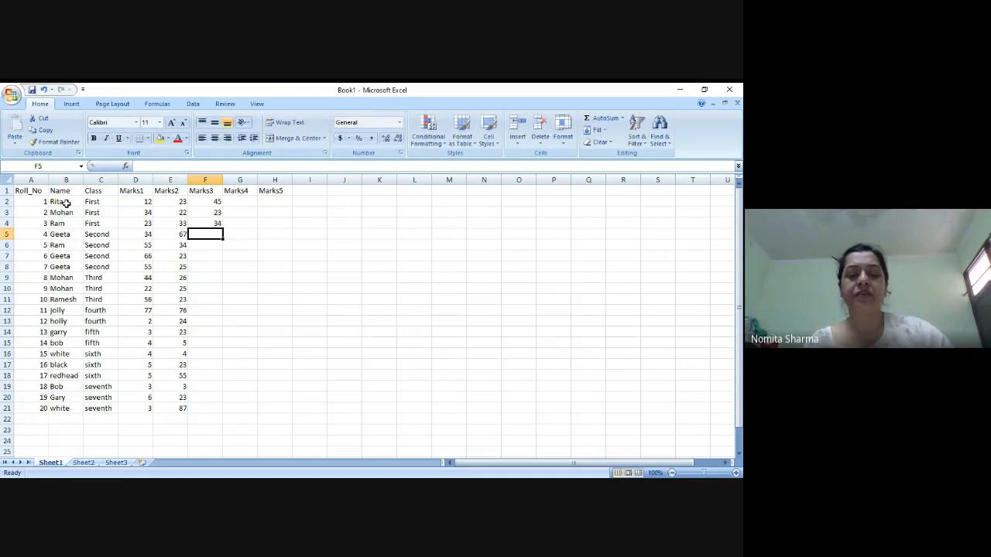
Enter Marks3 values 65, 43 and 22 for roll numbers 4 to 6 in cells F5 to F7.
text(65)
key(Return)
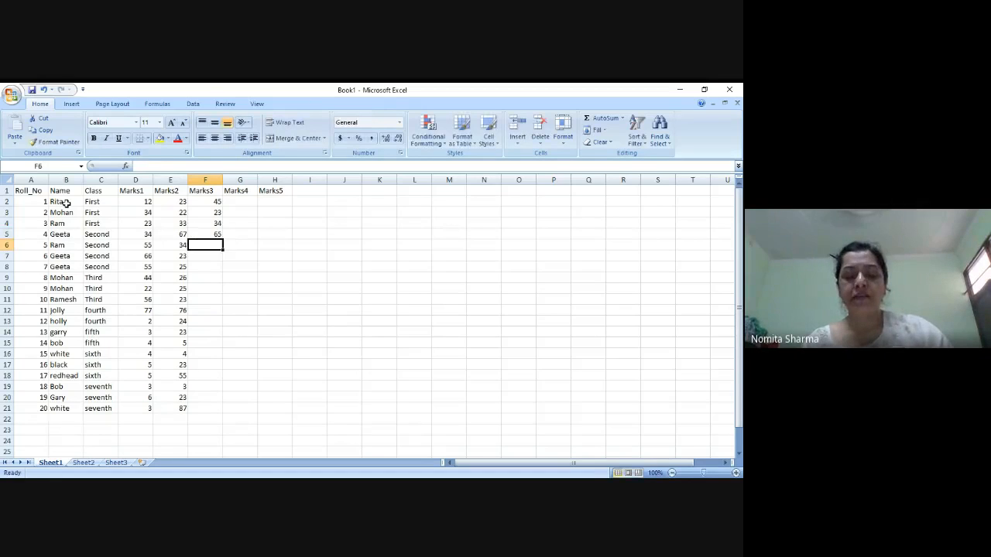
text(43)
key(Return)
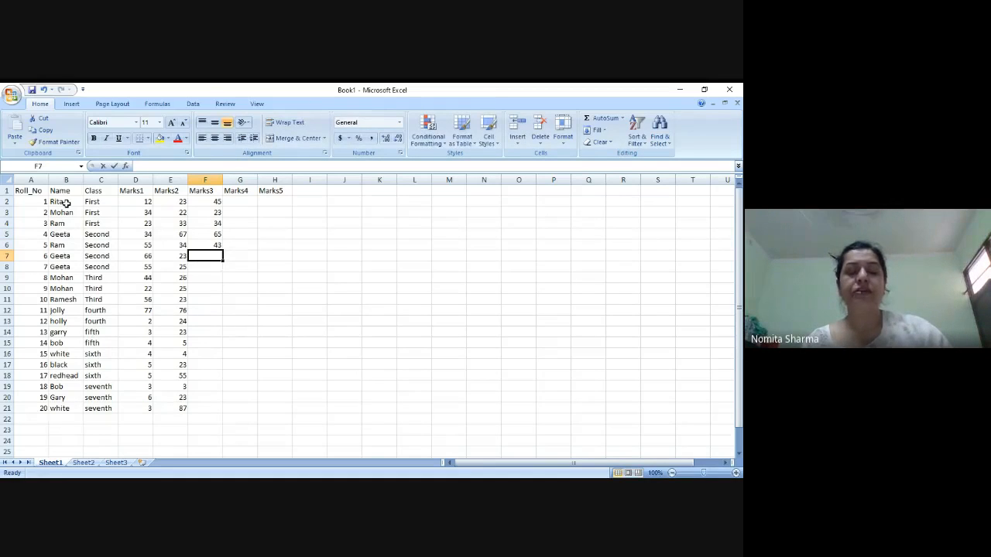
text(22)
key(Return)
Enter Marks3 values 12, 12, 34 and 45 for roll numbers 7 to 10 in cells F8 to F11.
text(12)
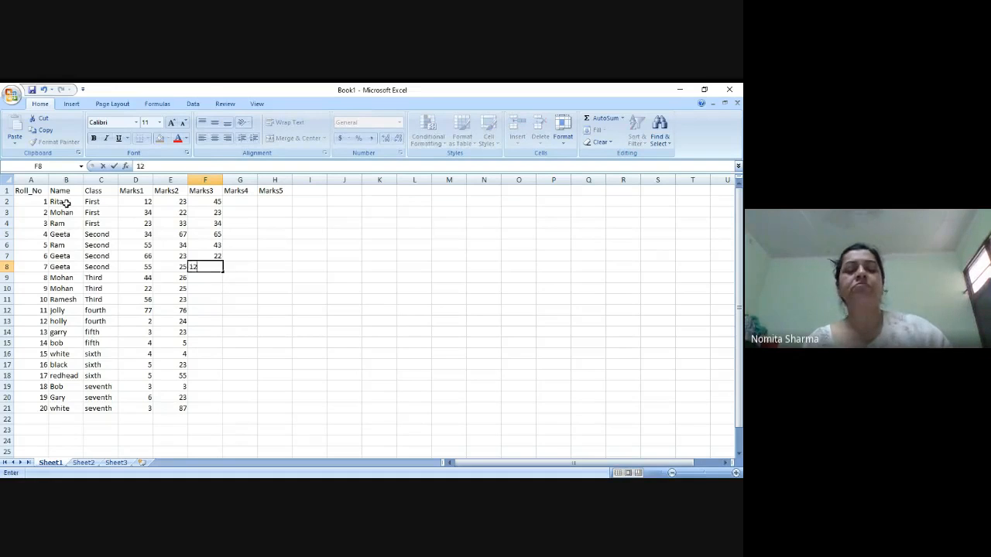
key(Return)
text(12)
key(Return)
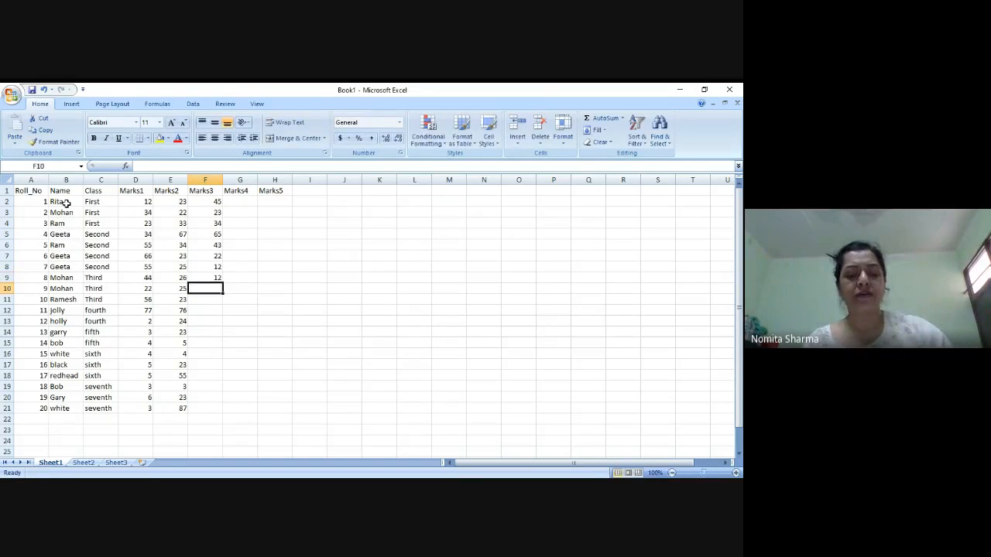
text(34)
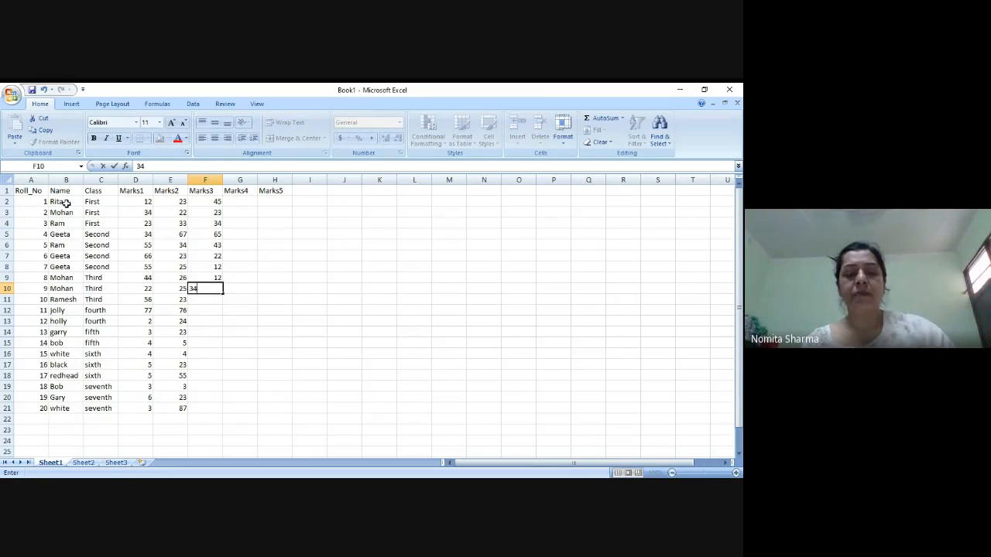
key(Return)
text(45)
key(Return)
Enter Marks3 values 28, 87 and 23 for roll numbers 11 to 13 in cells F12 to F14.
text(2)
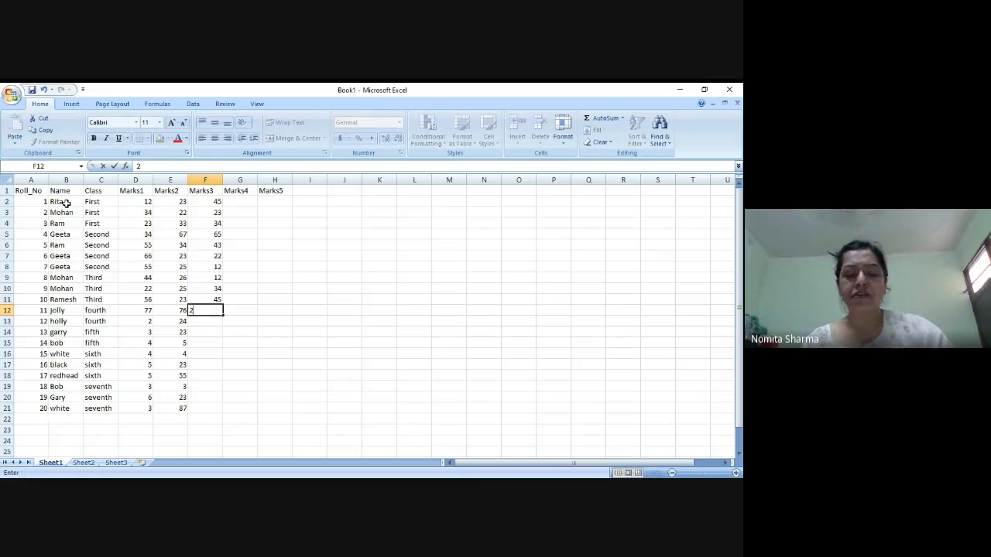
text(8)
key(Return)
text(87)
key(Return)
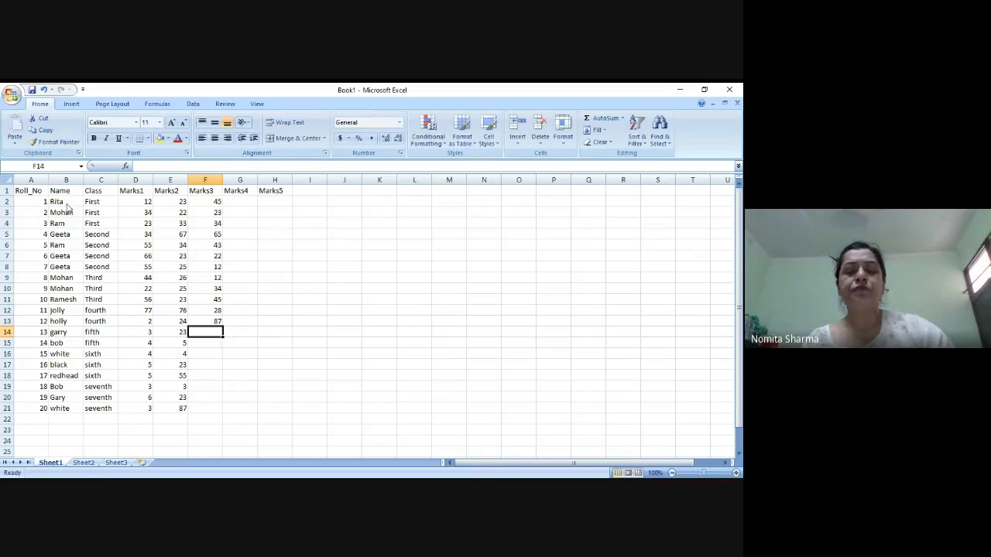
text(23)
key(Return)
Enter Marks3 values 26, 78 and 23 for roll numbers 14 to 16 in cells F15 to F17.
text(2)
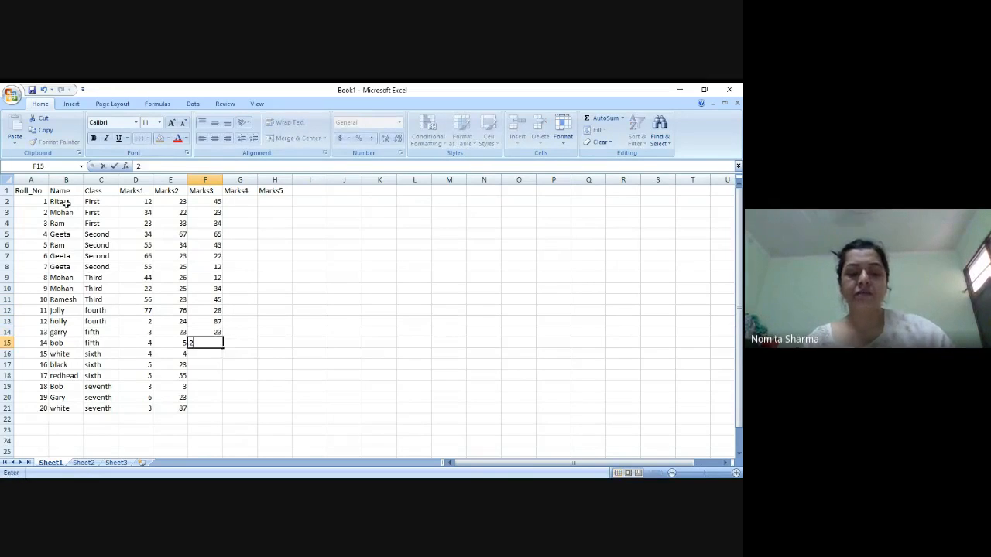
text(6)
key(Return)
text(78)
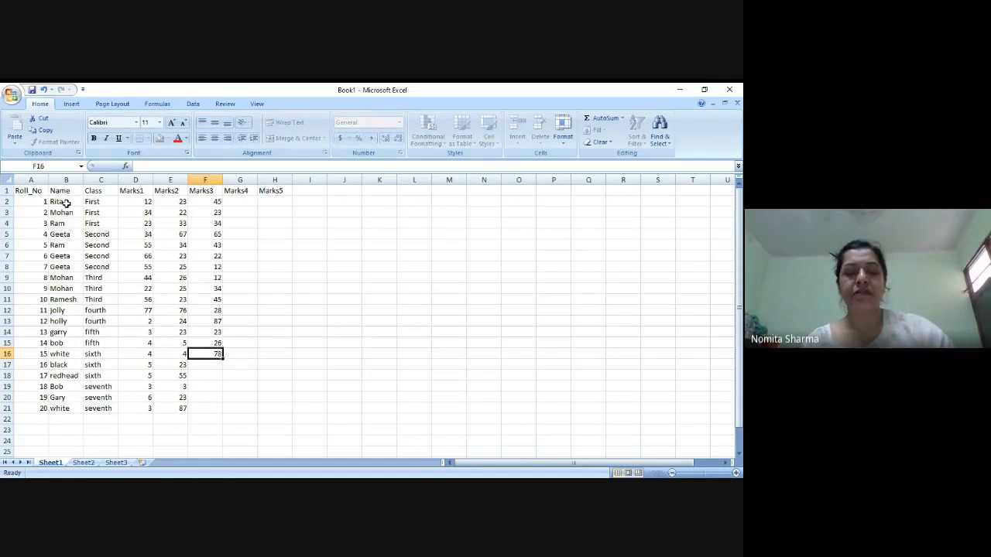
key(Return)
text(23)
key(Return)
Enter Marks3 values 45, 23, 21 and 22 for roll numbers 17 to 20 in cells F18 to F21.
text(45)
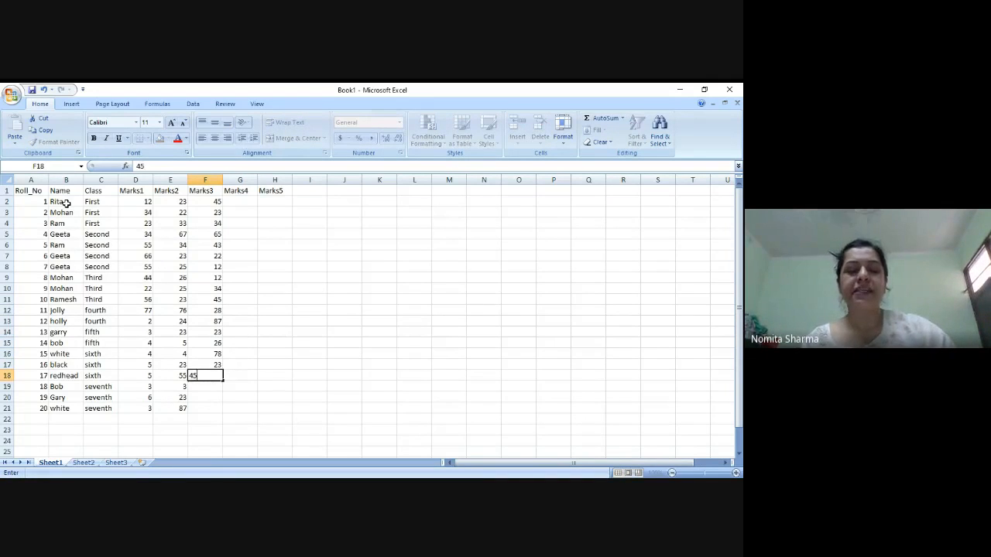
key(Return)
text(23)
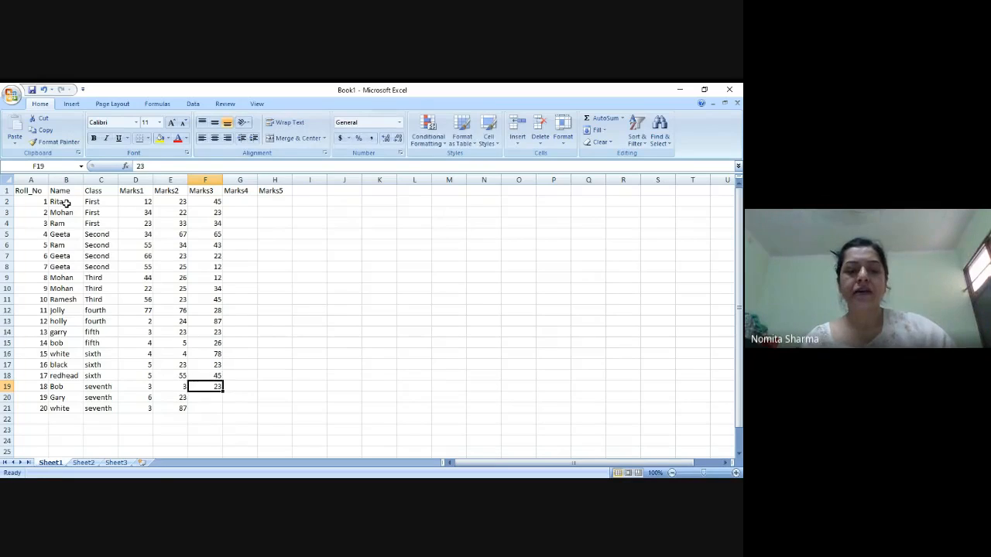
key(Return)
text(21)
key(Return)
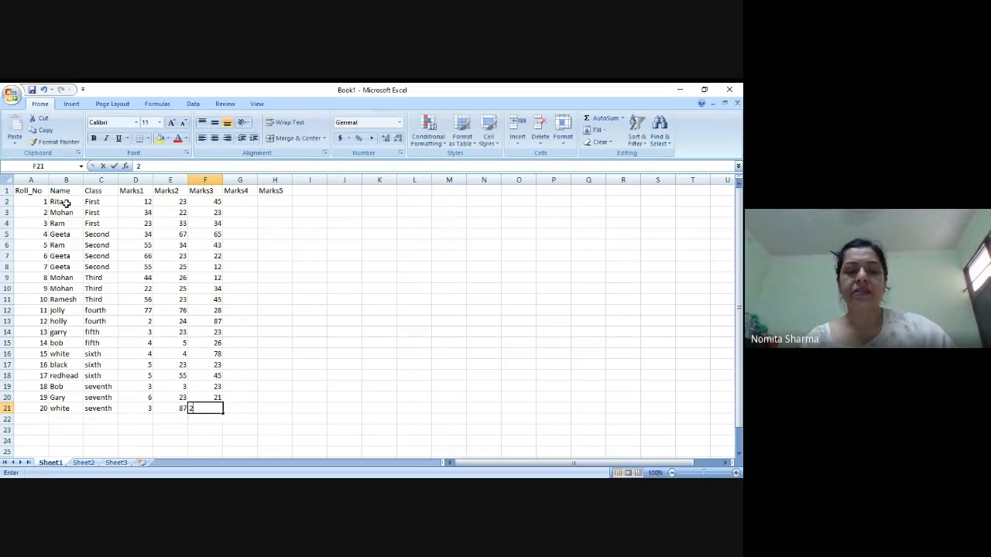
text(22)
key(Up)
Enter Marks4 values 23, 45 and 45 for roll numbers 1 to 3 in cells G2 to G4.
key(Up)
key(Up)
key(Up)
key(Up)
key(Up)
key(Up)
key(Up)
key(Up)
key(Up)
key(Up)
key(Up)
key(Up)
key(Up)
key(Up)
key(Up)
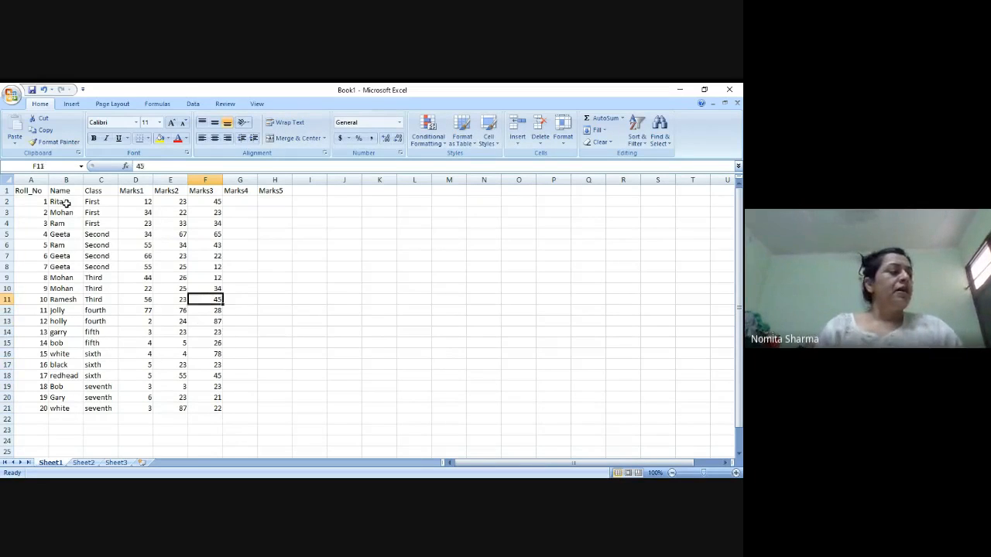
key(Up)
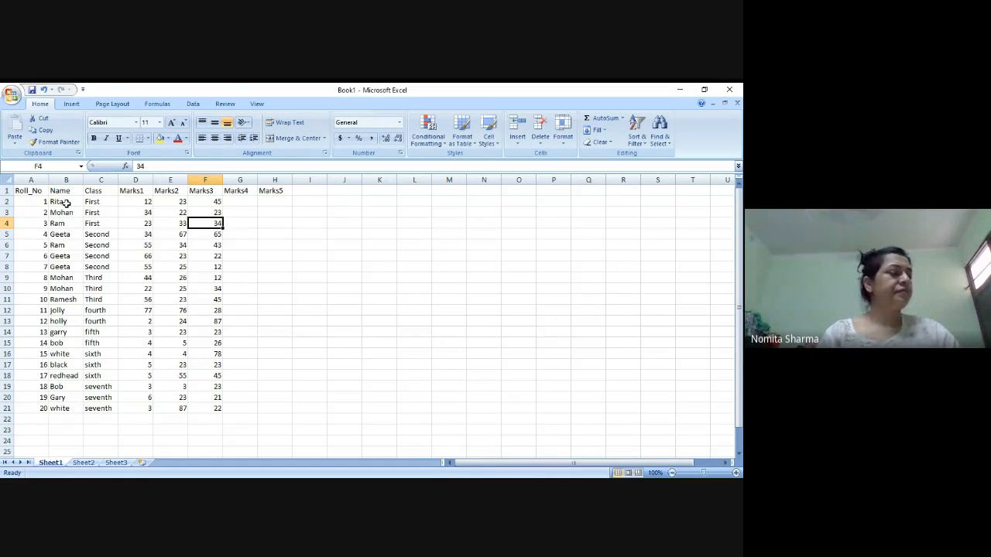
key(Up)
key(Up)
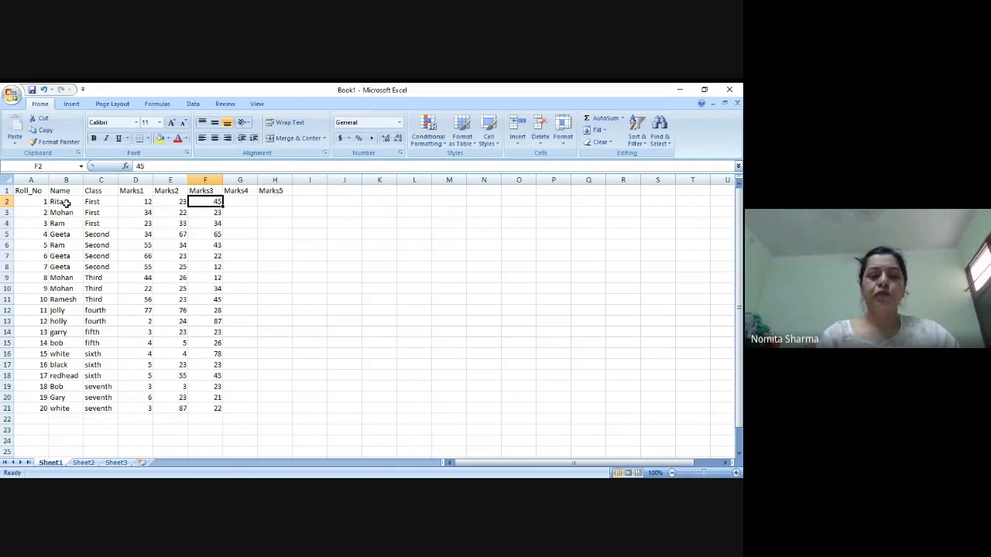
key(Right)
text(23)
key(Return)
text(45)
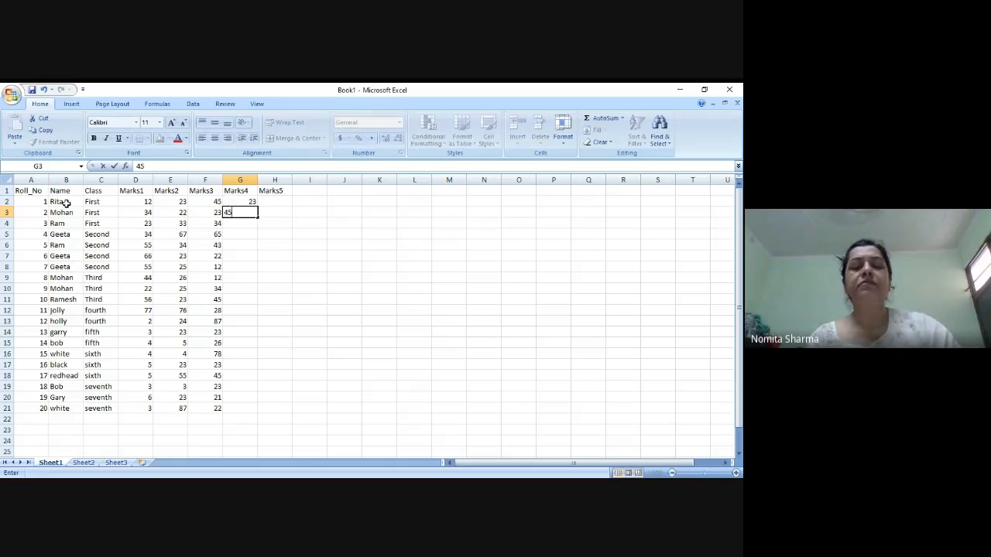
key(Return)
text(45)
key(Return)
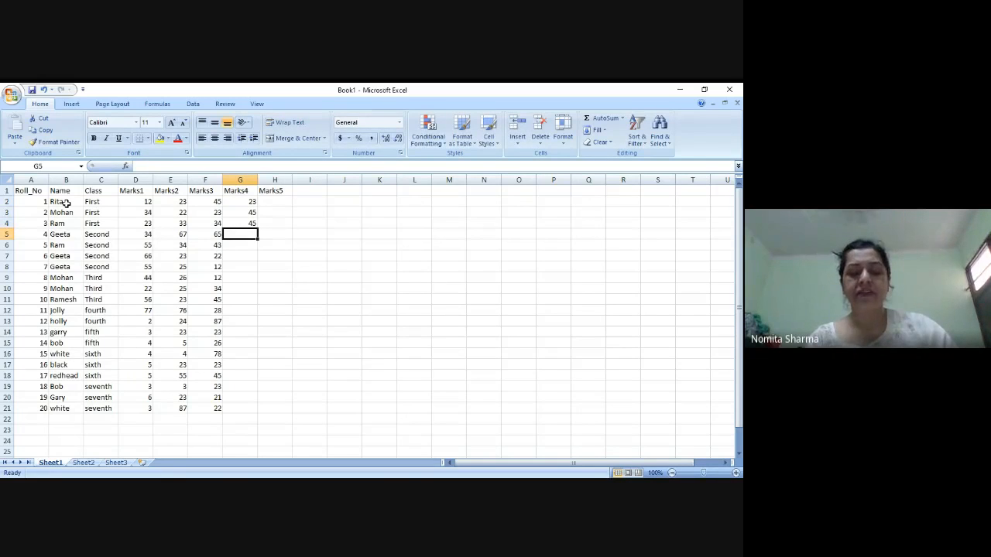
Enter Marks4 values 76, 23 and 27 for roll numbers 4 to 6 in cells G5 to G7.
text(76)
key(Return)
text(23)
key(Return)
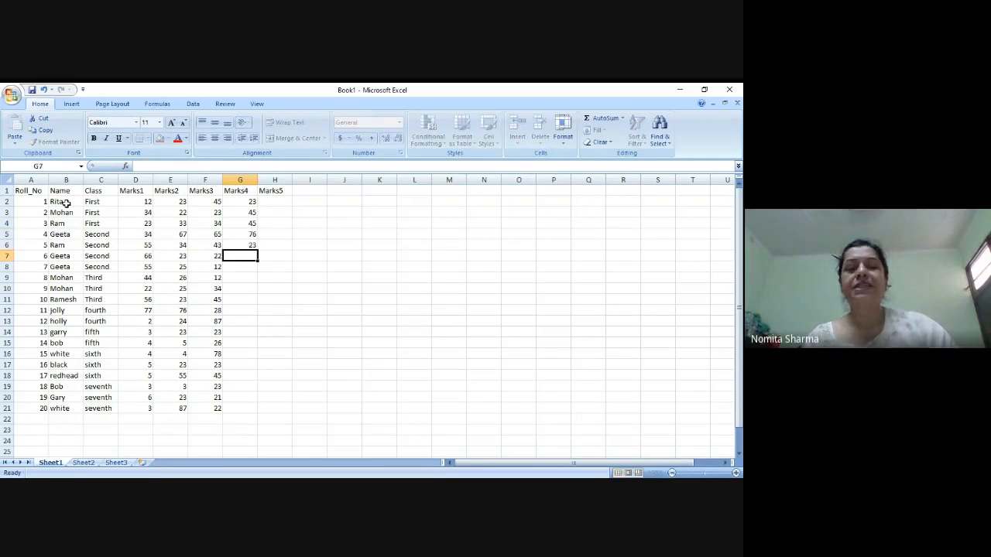
text(27)
key(Return)
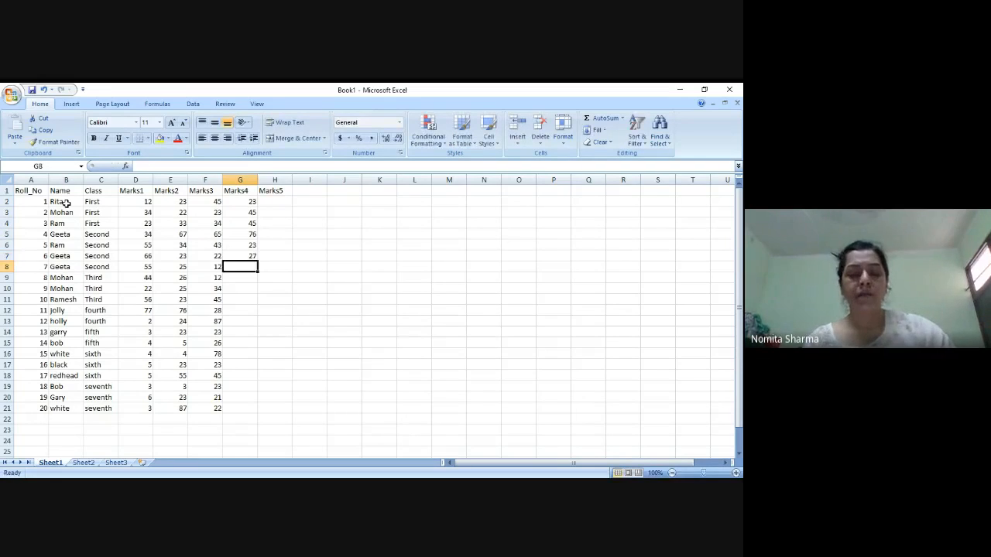
Enter Marks4 values 12, 54 and 87 for roll numbers 7 to 9 in cells G8 to G10.
text(12)
key(Return)
text(54)
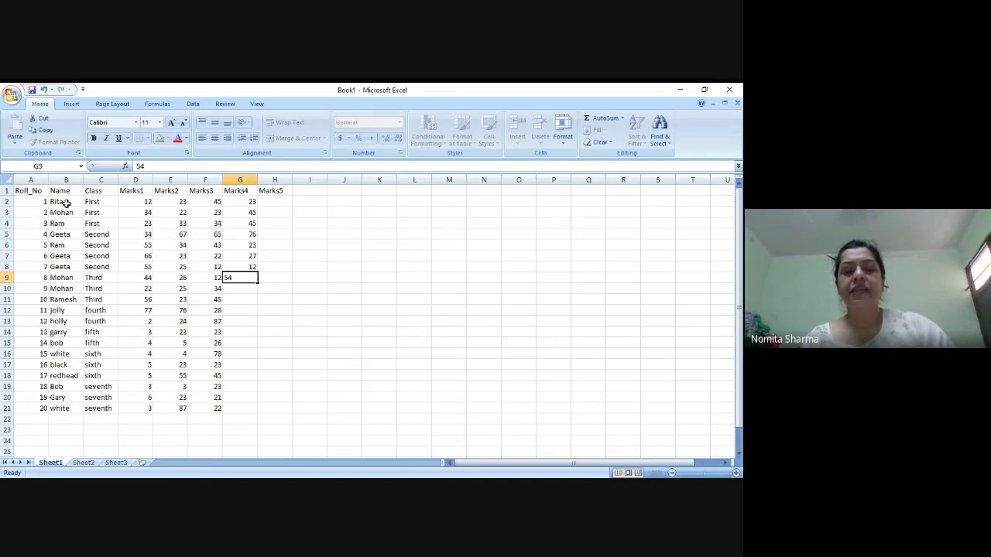
key(Return)
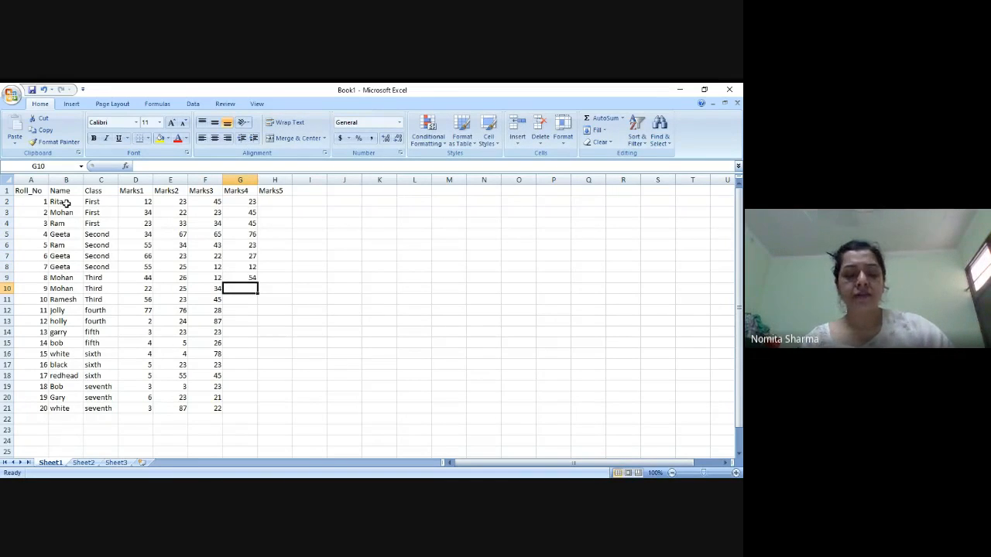
text(87)
key(Return)
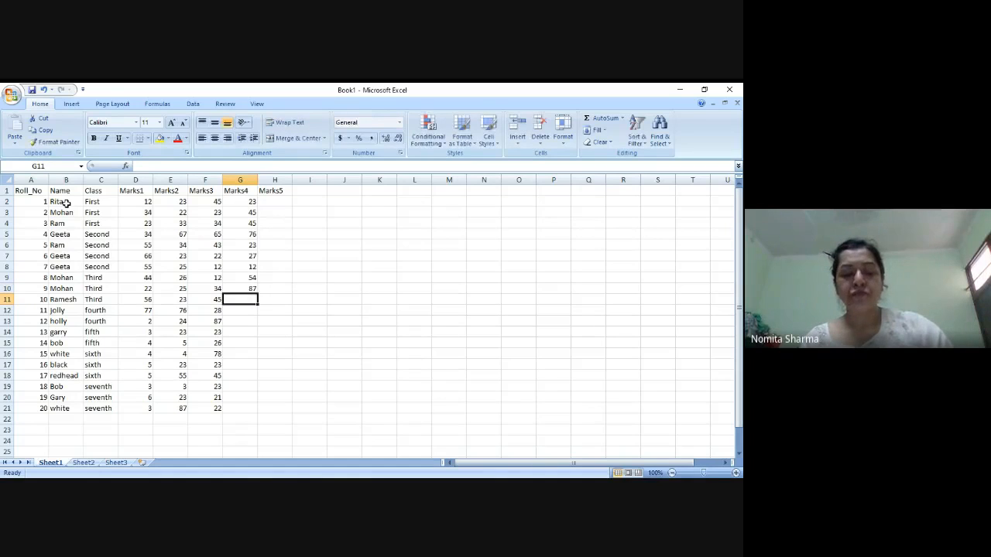
Enter Marks4 values 43, 22 and 45 for roll numbers 10 to 12 in cells G11 to G13.
text(43)
key(Return)
text(22)
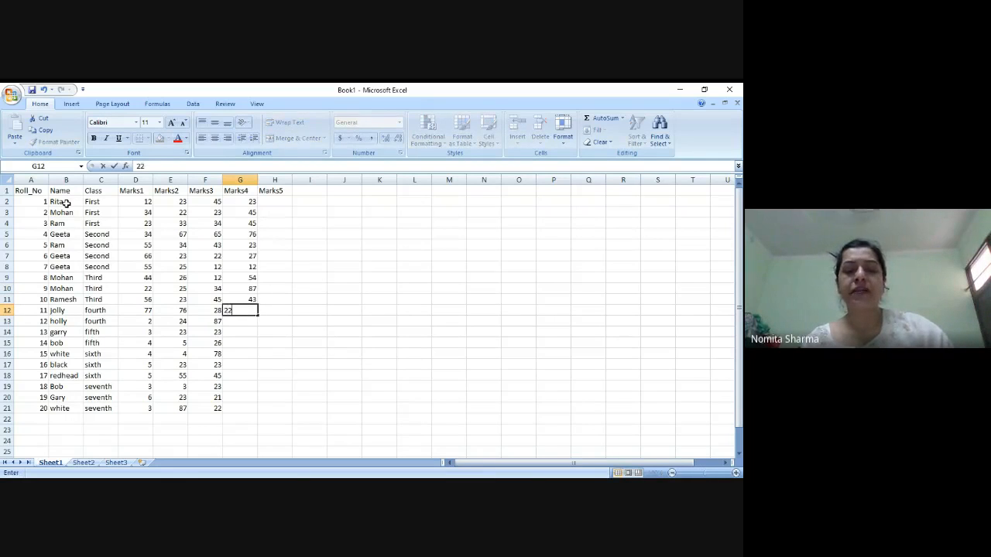
key(Return)
text(45)
key(Return)
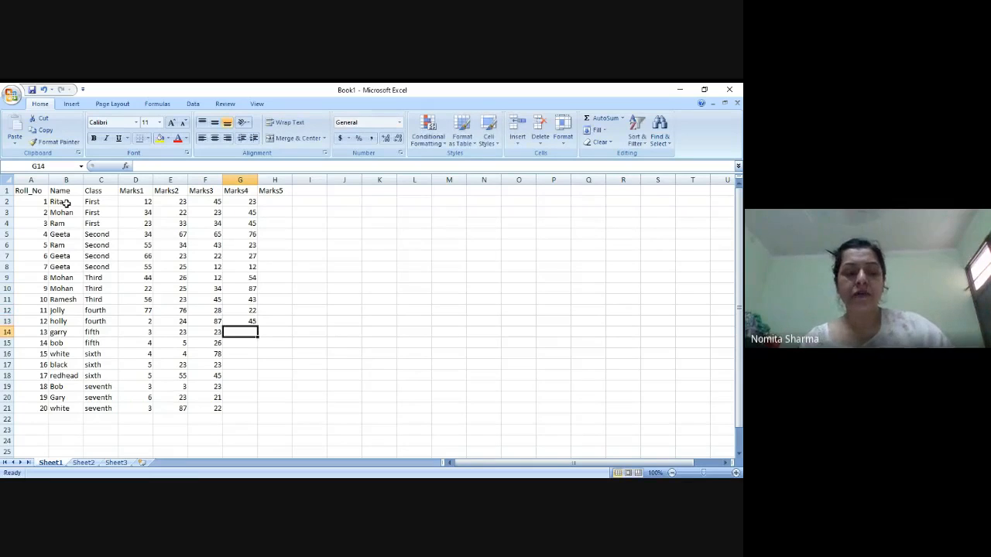
Enter Marks4 values 13, 54 and 12 for roll numbers 13 to 15 in cells G14 to G16.
text(13)
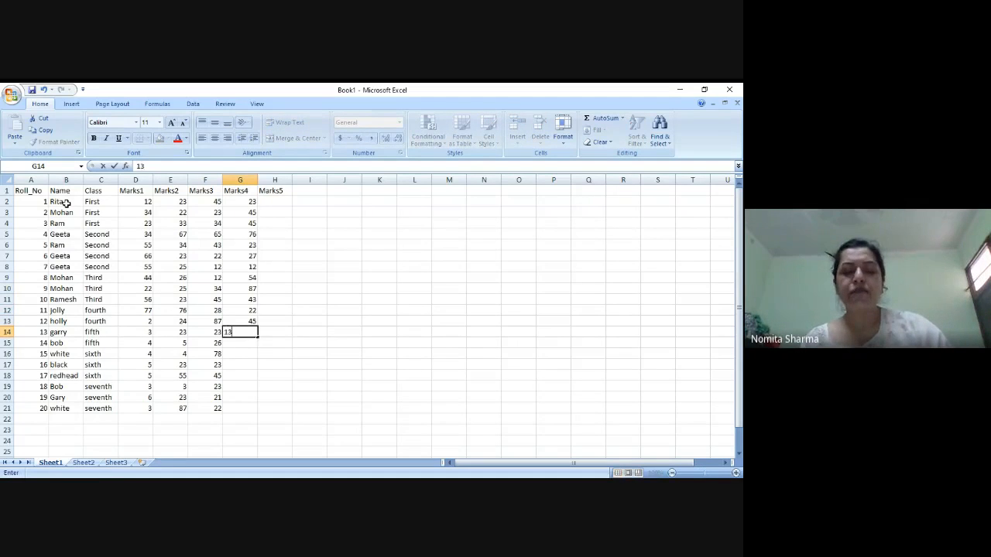
key(Return)
text(54)
key(Return)
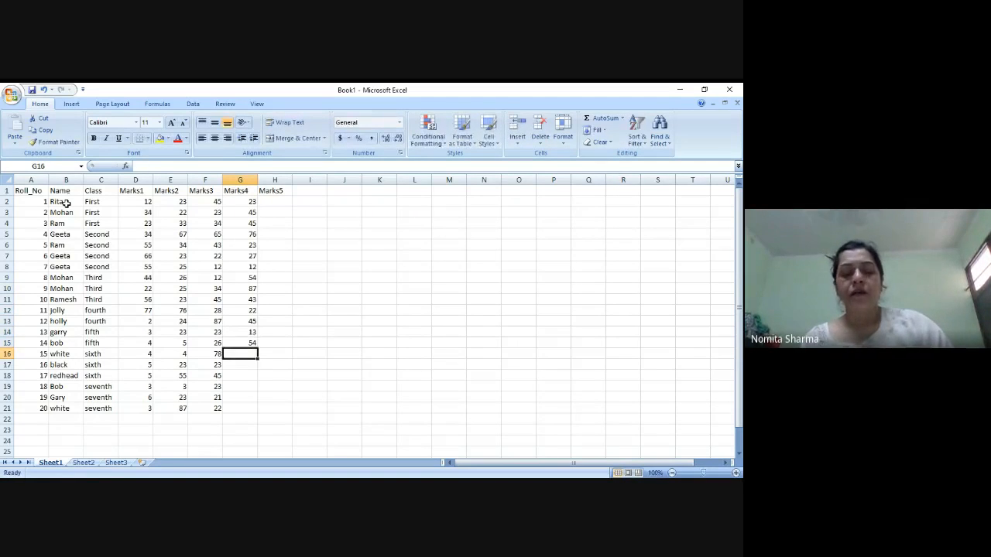
text(12)
key(Return)
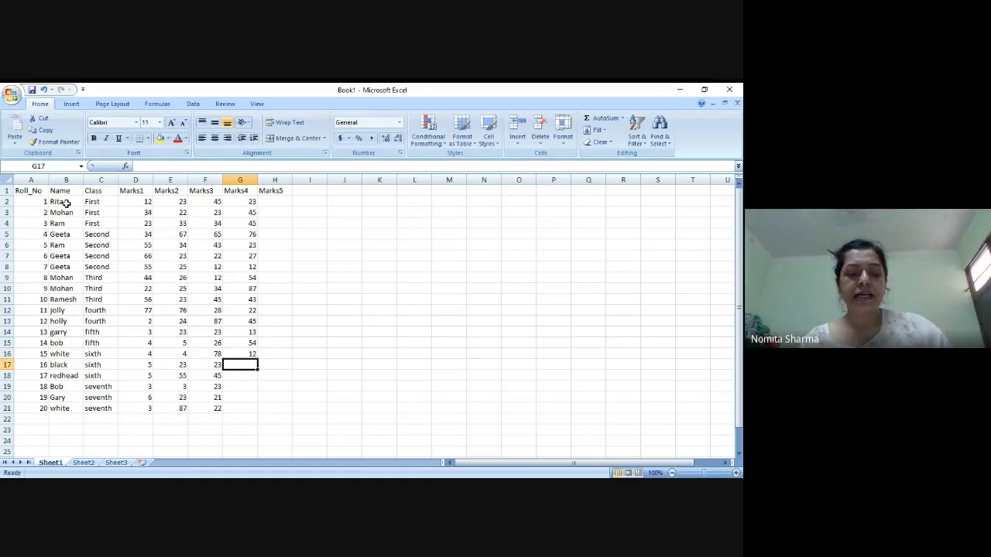
Enter Marks4 values 12 and 23 for roll numbers 16 and 17 in cells G17 and G18.
text(12)
key(Return)
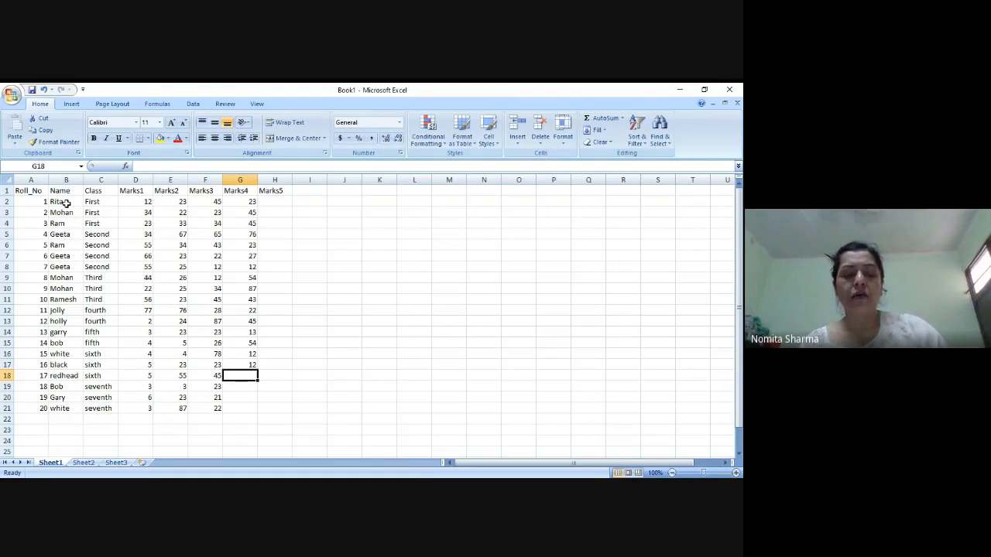
text(1)
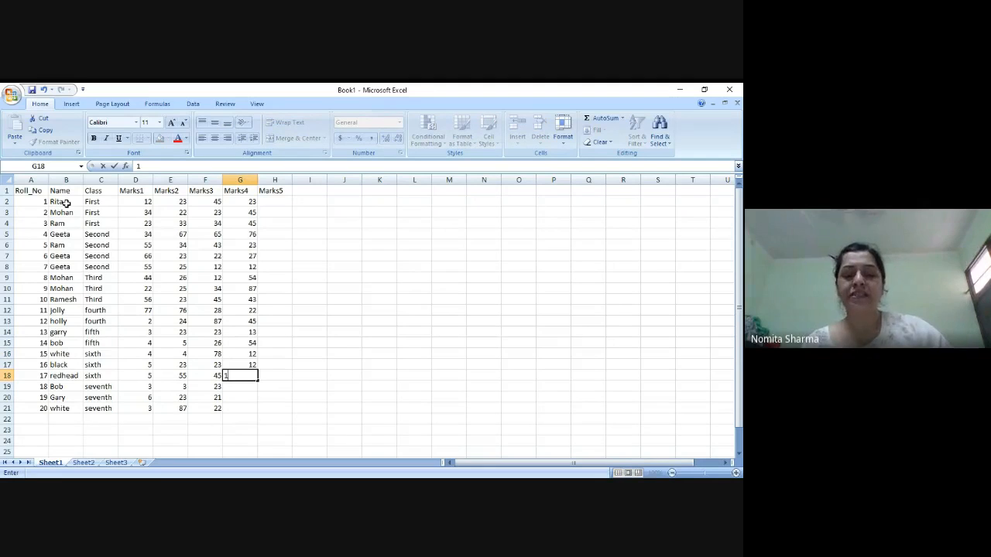
text(2)
key(ctrl+Return)
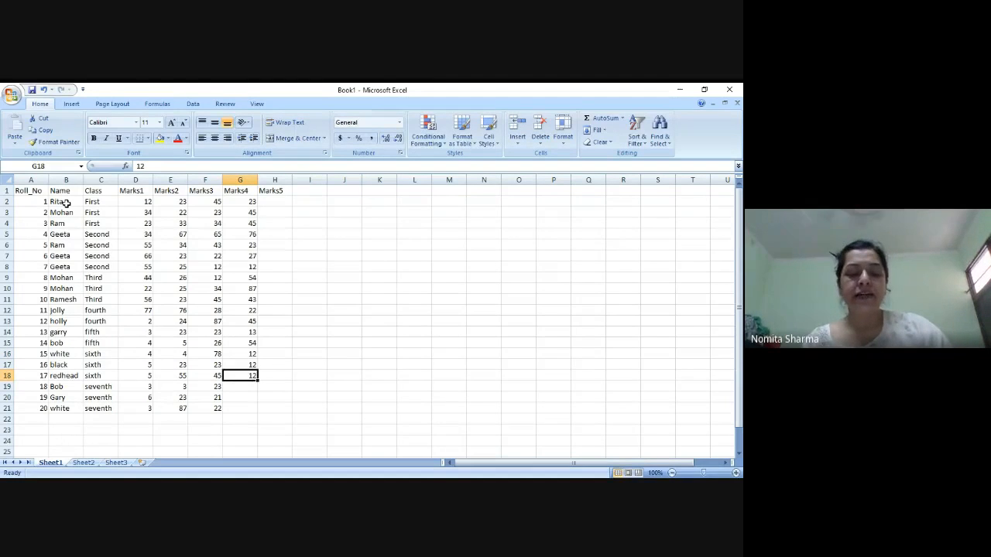
text(1)
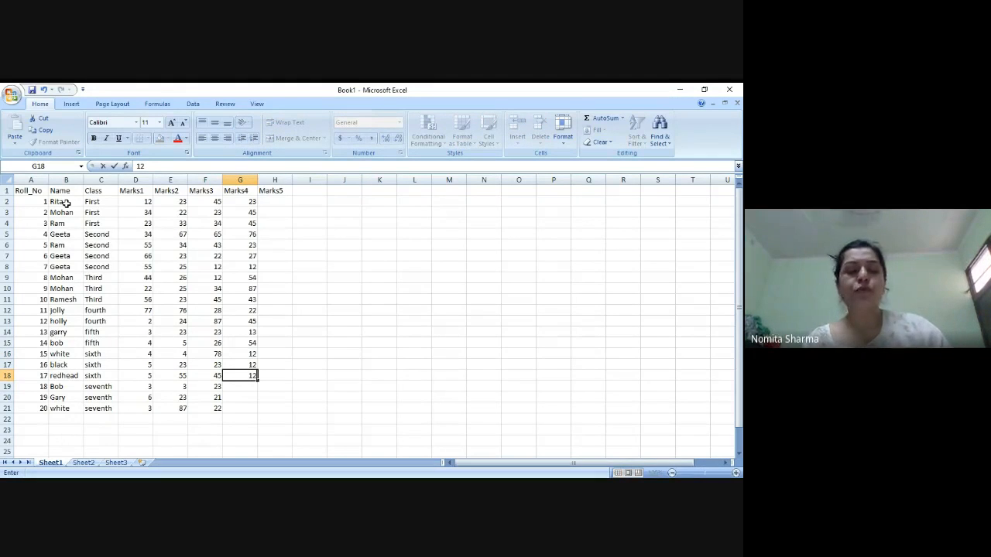
key(ctrl+Return)
text(23)
key(Return)
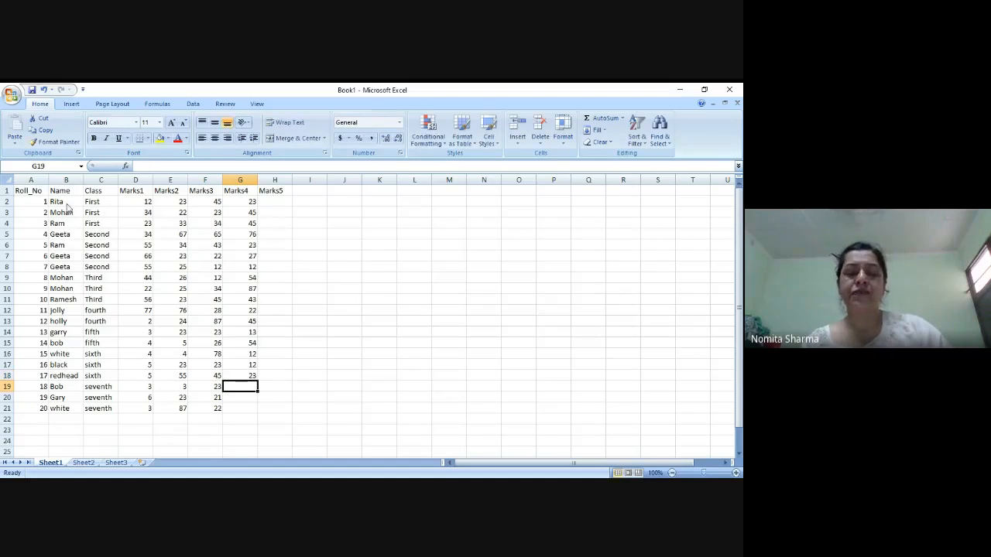
Enter Marks4 values 12, 12 and 36 for roll numbers 18 to 20 in cells G19 to G21.
text(1)
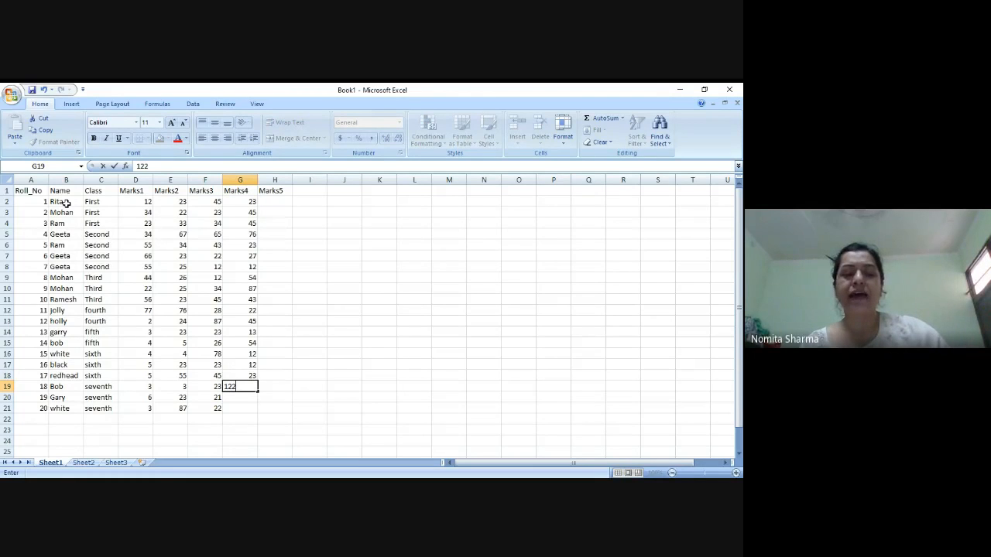
text(22)
key(BackSpace)
key(Return)
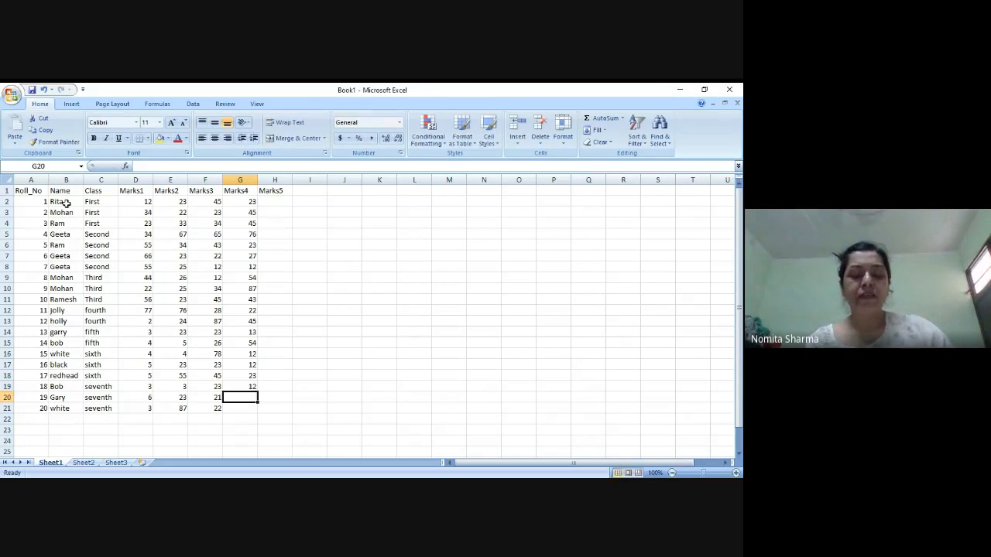
text(12)
key(Return)
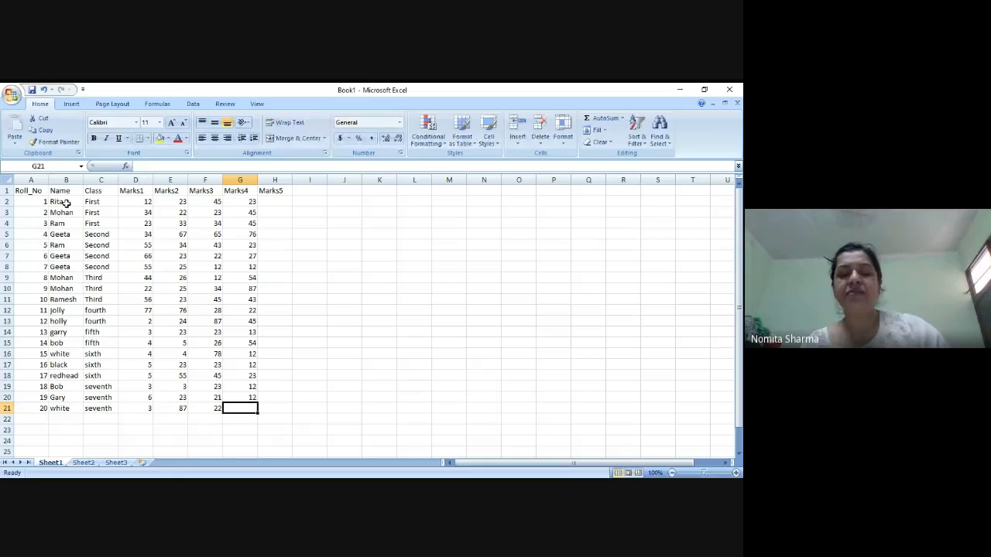
text(36)
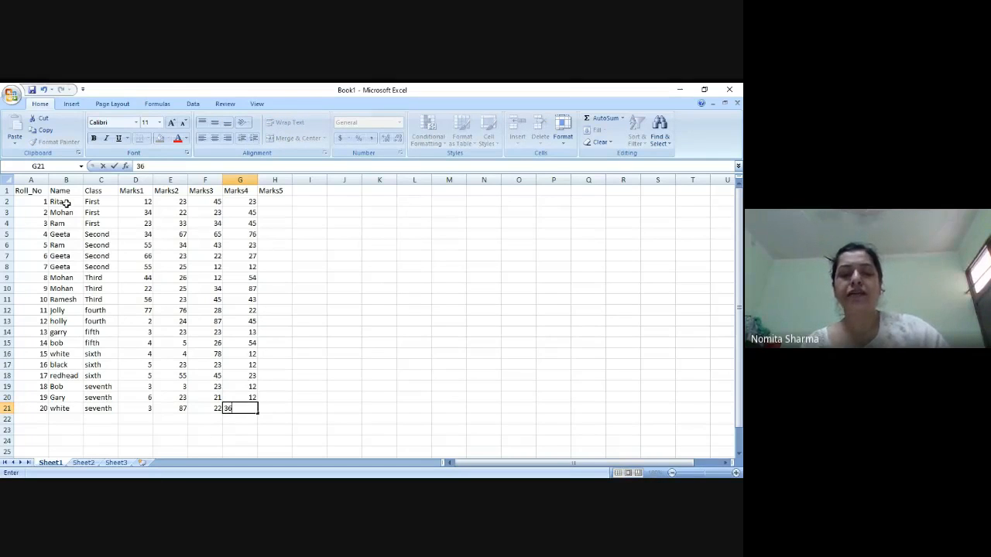
key(Up)
Enter Marks5 values 34, 23 and 12 for roll numbers 1 to 3 in cells H2 to H4.
key(Up)
key(Up)
key(Up)
key(Up)
key(Up)
key(Up)
key(Up)
key(Up)
key(Up)
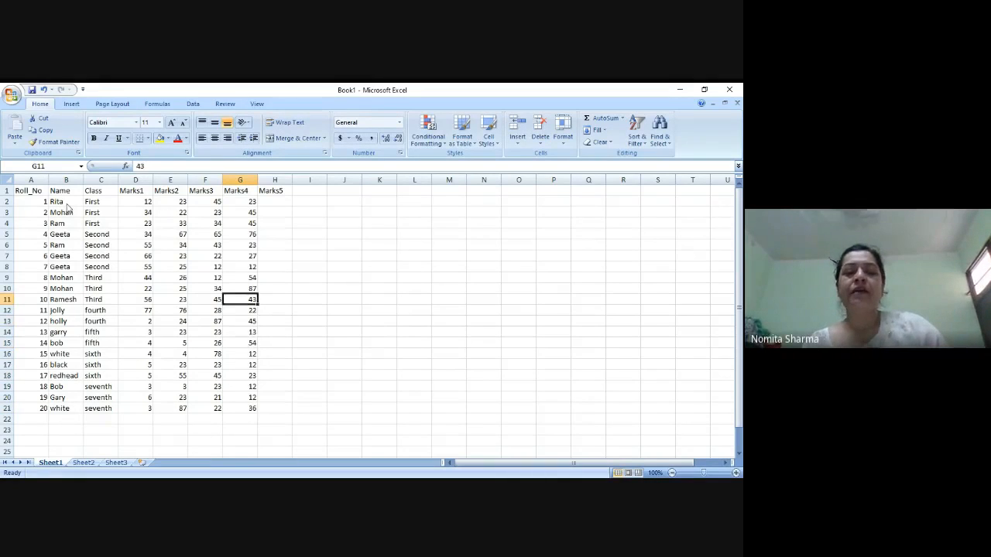
key(Up)
key(Up)
key(Up)
key(Up)
key(Up)
key(Up)
key(Up)
key(Up)
key(Up)
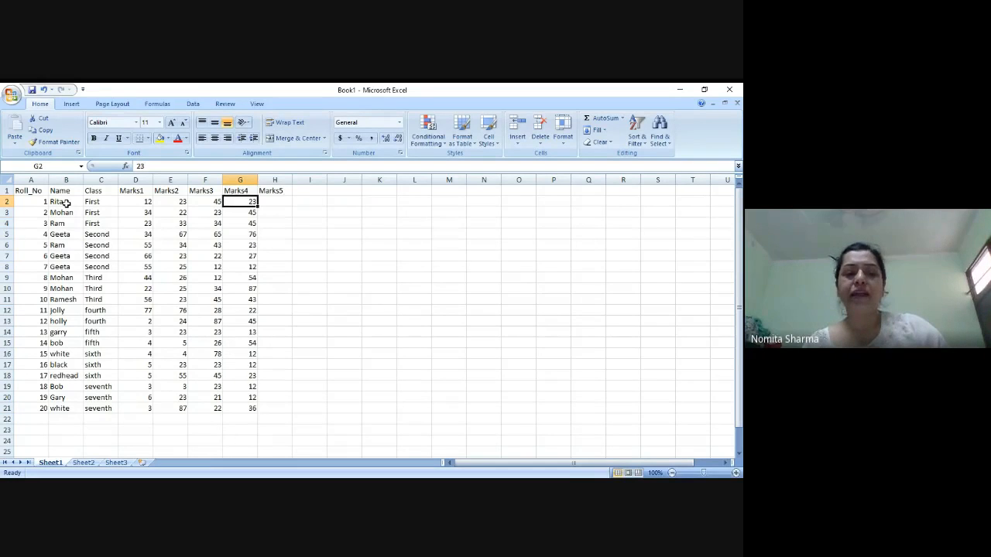
key(Right)
text(34)
key(Return)
text(23)
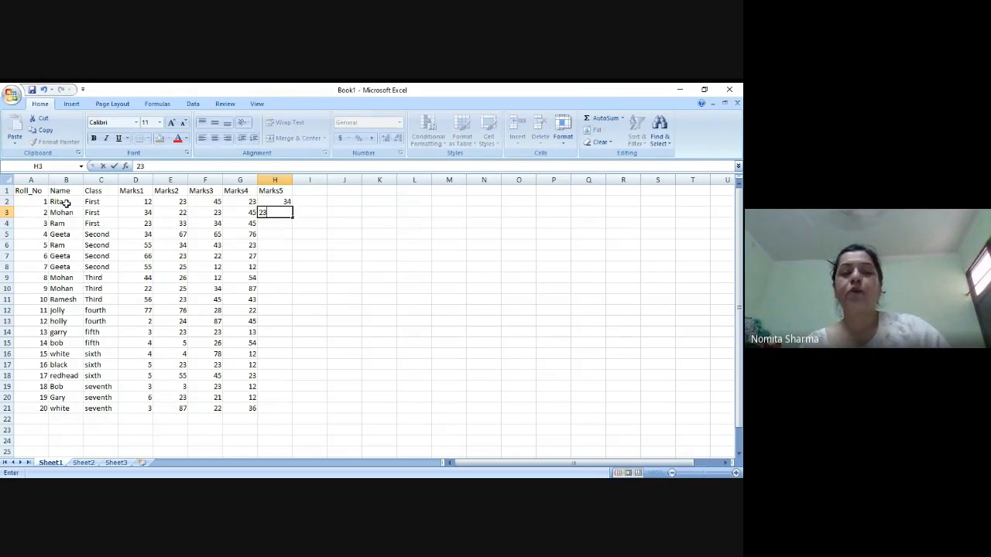
key(Return)
text(12)
key(Return)
Enter Marks5 values 32, 54 and 67 for roll numbers 4 to 6 in cells H5 to H7.
text(32)
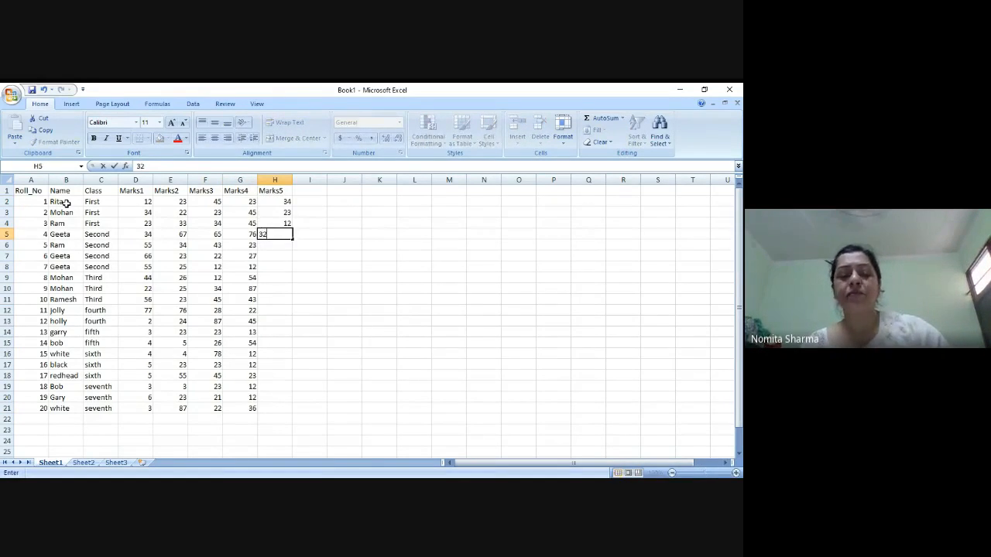
key(Return)
text(54)
key(Return)
text(67)
key(Return)
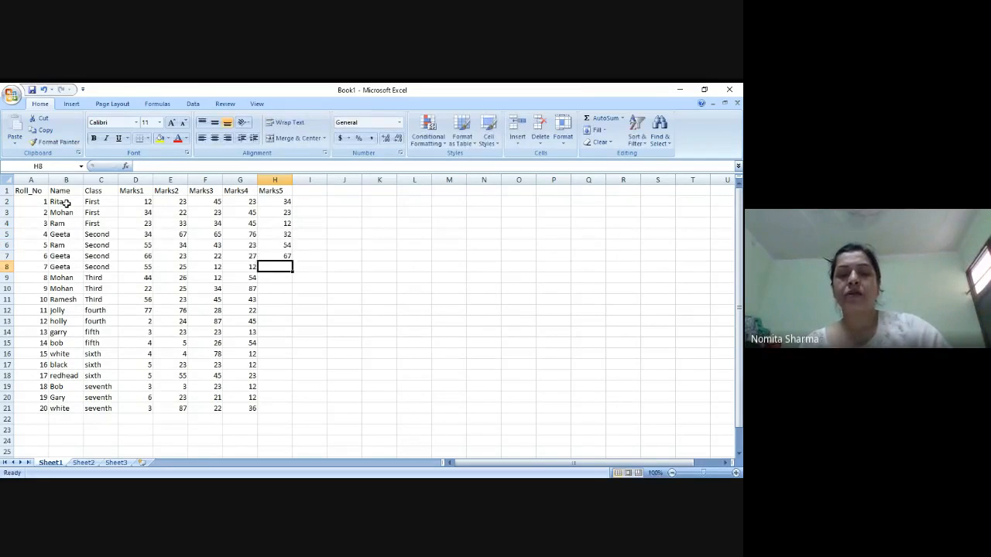
Enter Marks5 values 66, 77 and 34 for roll numbers 7 to 9 in cells H8 to H10.
text(66)
key(Return)
text(77)
key(Return)
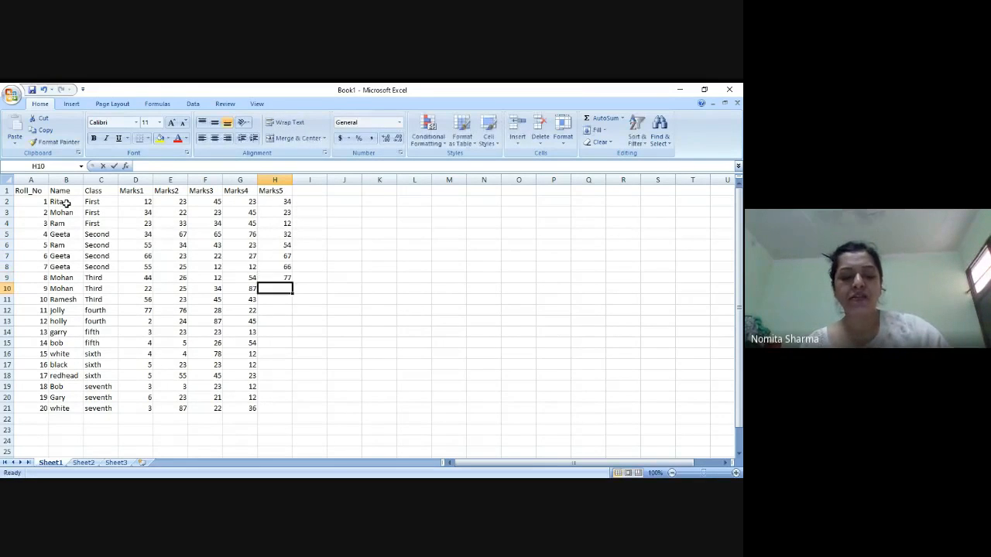
text(34)
key(Return)
Enter Marks5 values 67, 87, 87 and 23 for roll numbers 10 to 13 in cells H11 to H14.
text(67)
key(Return)
text(87)
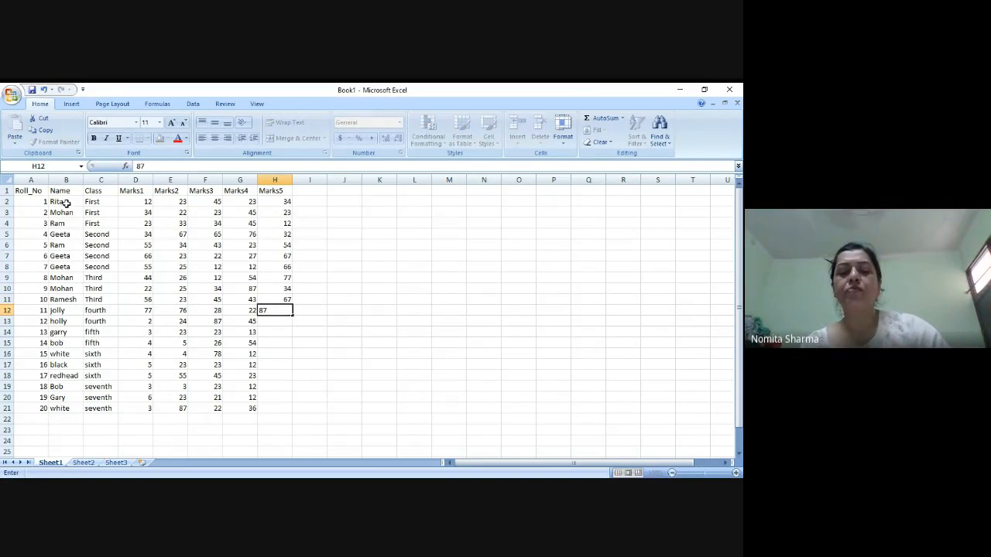
key(Return)
text(87)
key(Return)
text(23)
key(Return)
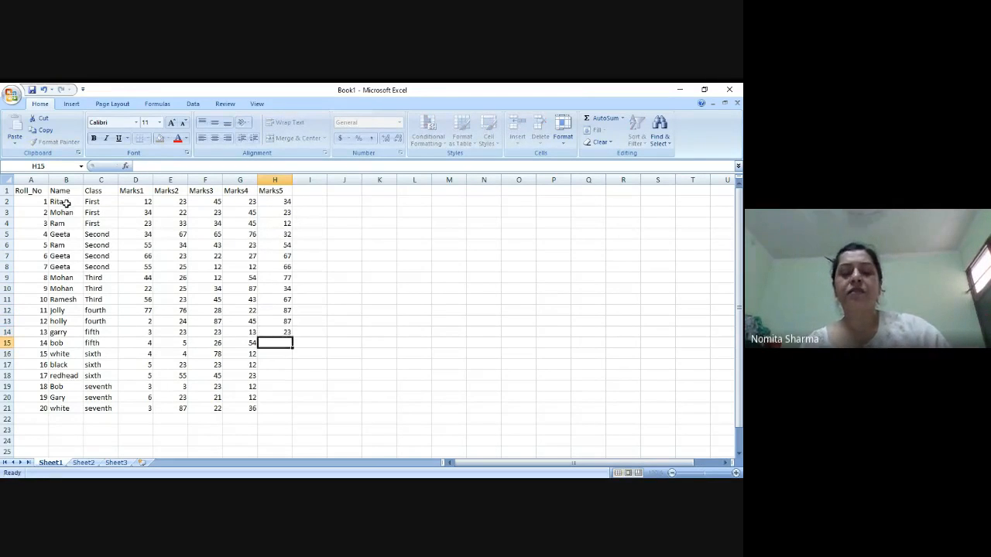
text(4)
key(Return)
text(5)
key(Up)
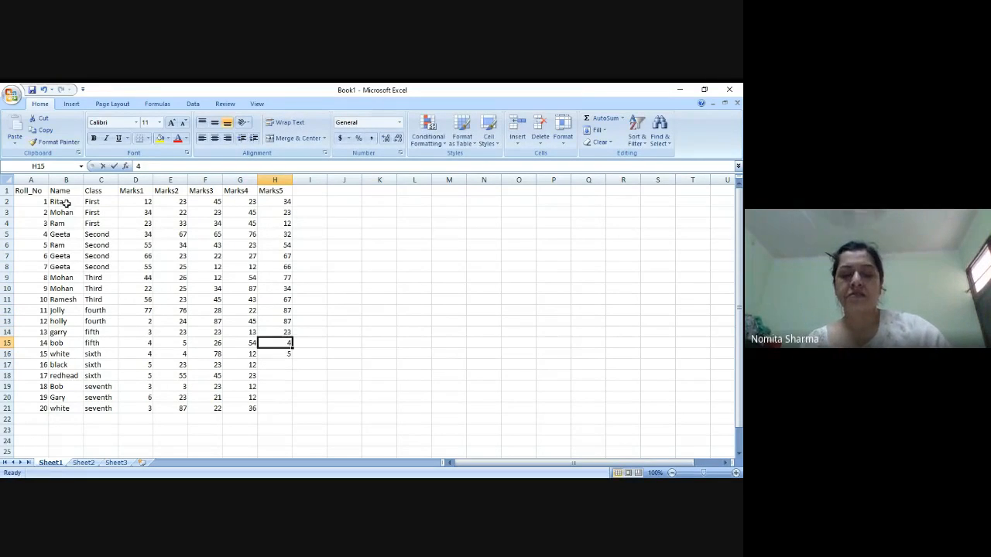
Enter Marks5 values 56, 66 and 23 for roll numbers 14 to 16 in cells H15 to H17.
text(56)
key(Return)
text(66)
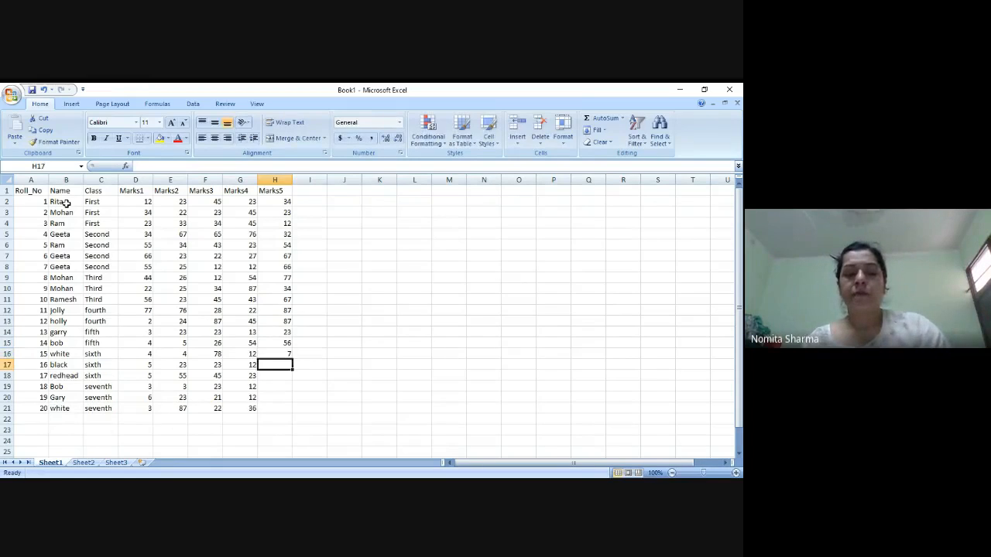
key(Return)
text(23)
key(Return)
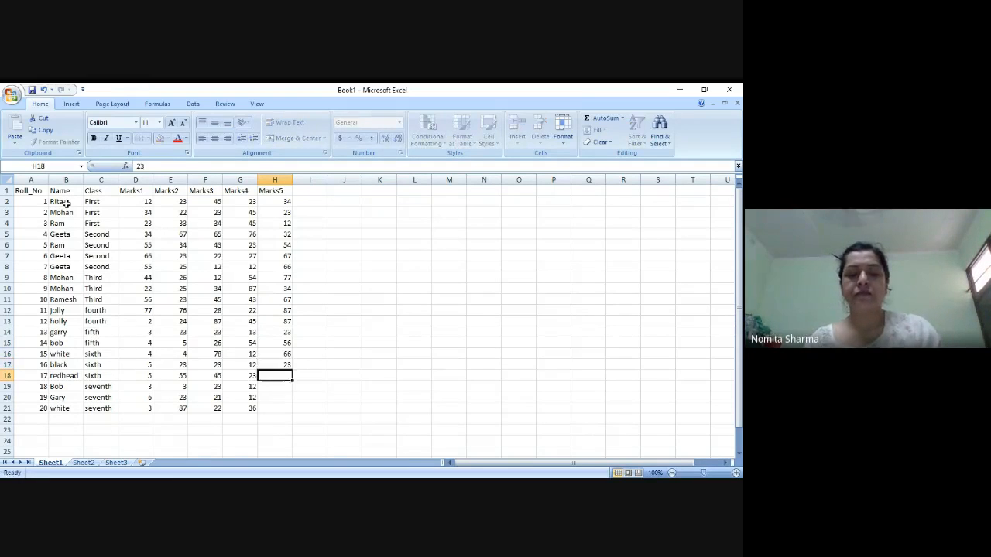
Enter Marks5 values 22, 12, 22 and 33 for roll numbers 17 to 20 in cells H18 to H21.
text(22)
key(Return)
text(12)
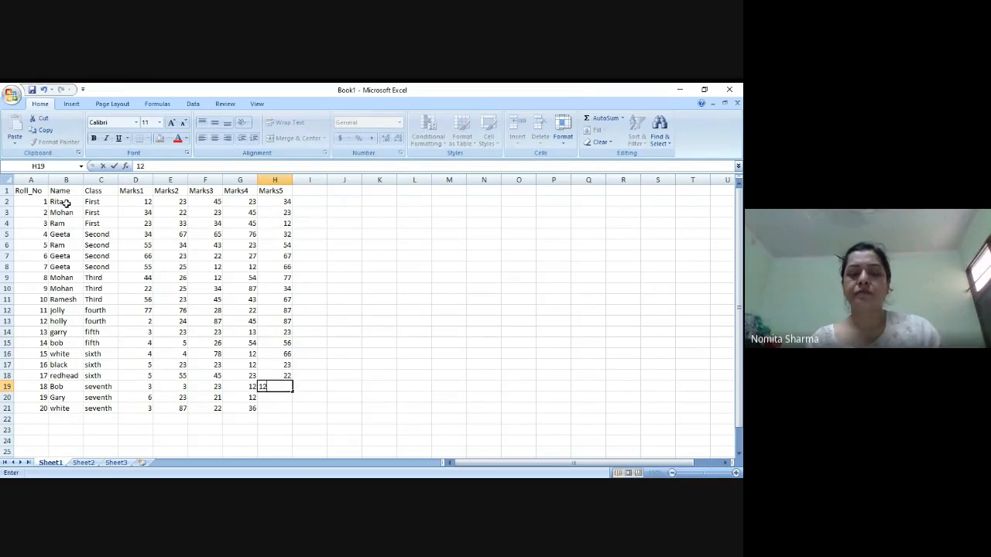
key(Return)
text(22)
key(Return)
text(33)
key(Return)
key(Up)
key(Up)
key(Up)
key(Up)
key(Up)
key(Up)
key(Up)
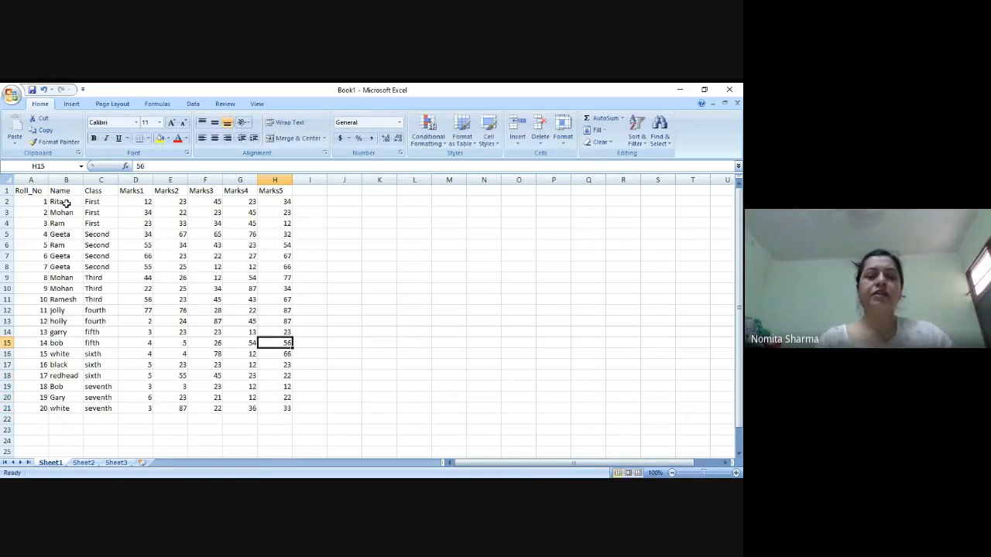
key(Up)
key(Up)
key(Up)
key(Up)
key(Up)
key(Up)
key(Up)
key(Up)
key(Up)
key(Up)
key(Up)
key(Up)
key(Up)
key(Up)
key(Left)
key(Left)
key(Left)
key(Left)
key(Left)
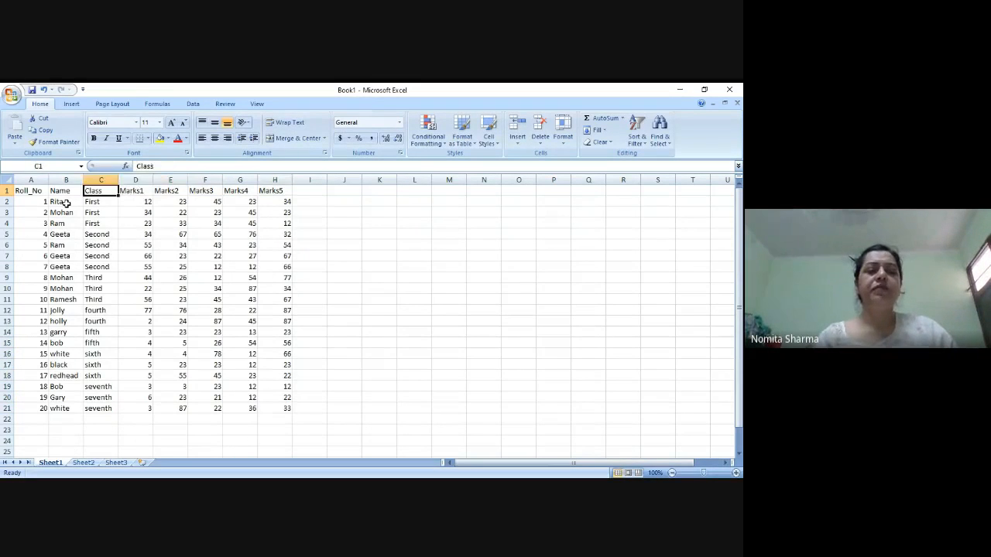
key(Left)
key(Left)
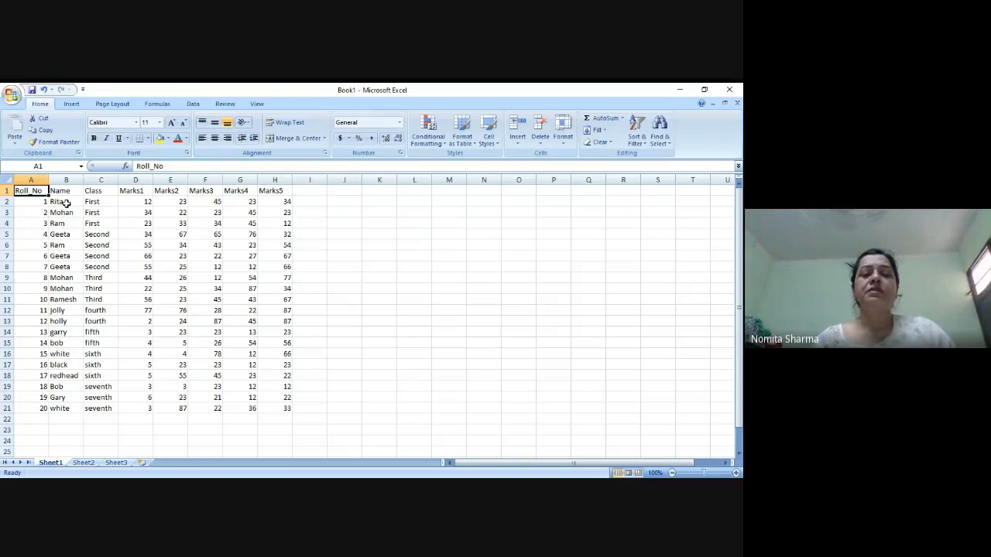
key(alt+Tab)
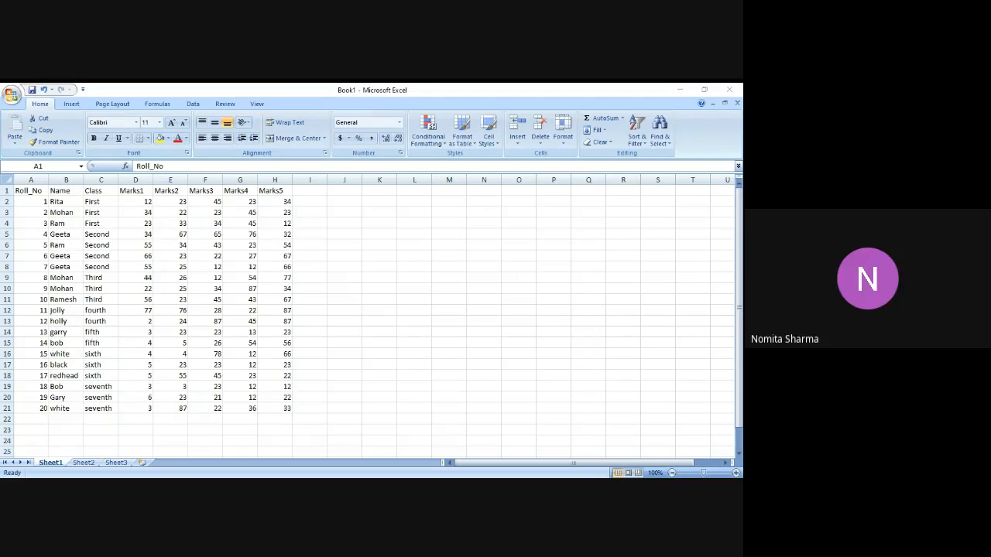
key(alt+Tab)
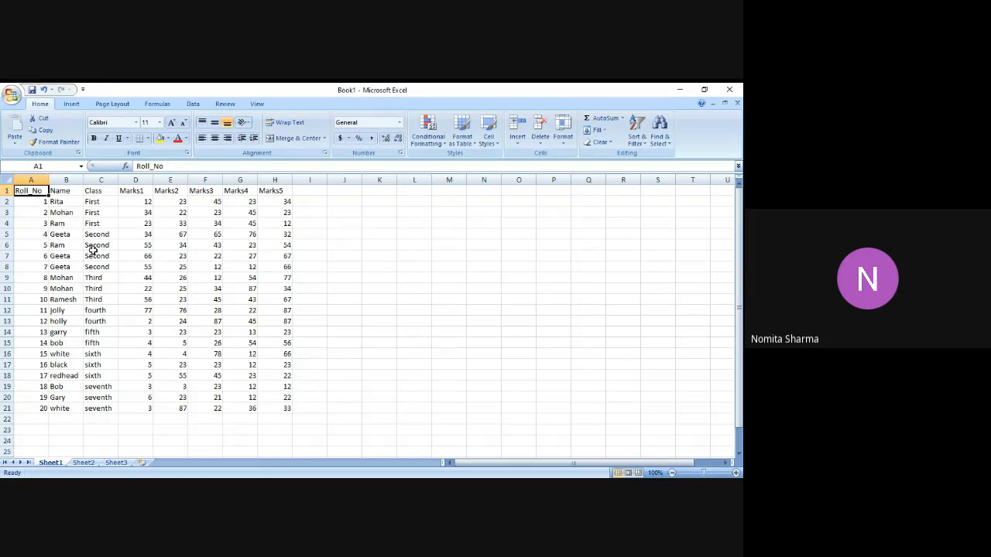
key(Down)
key(Up)
Start creating a PivotTable placed in the existing worksheet at cell K2, keeping its dialog clear of the marks data.
click(365, 201)
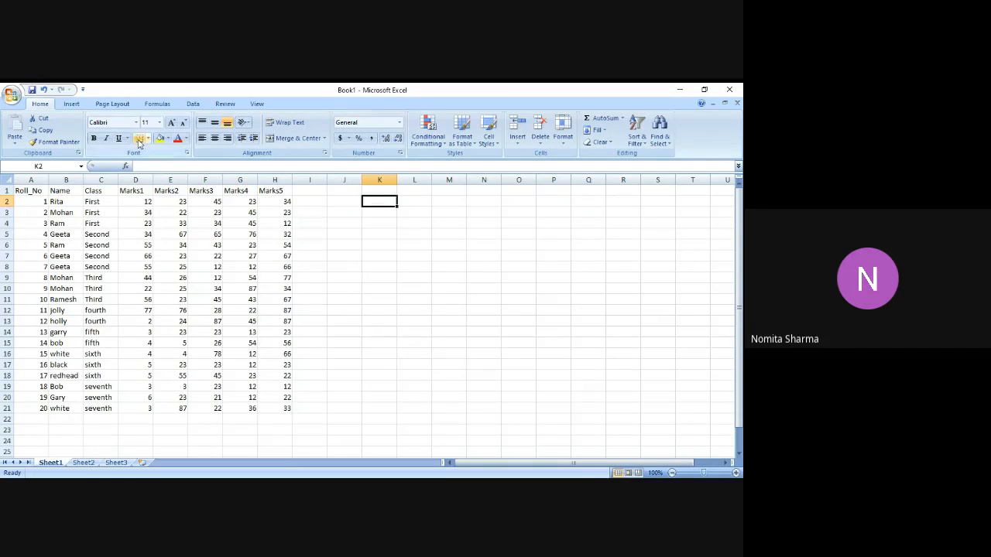
click(71, 105)
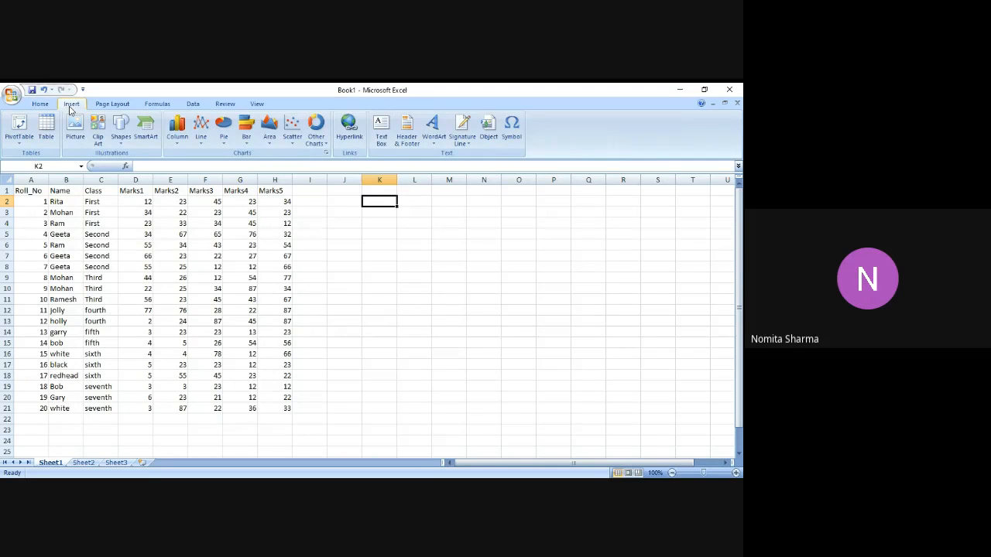
click(20, 144)
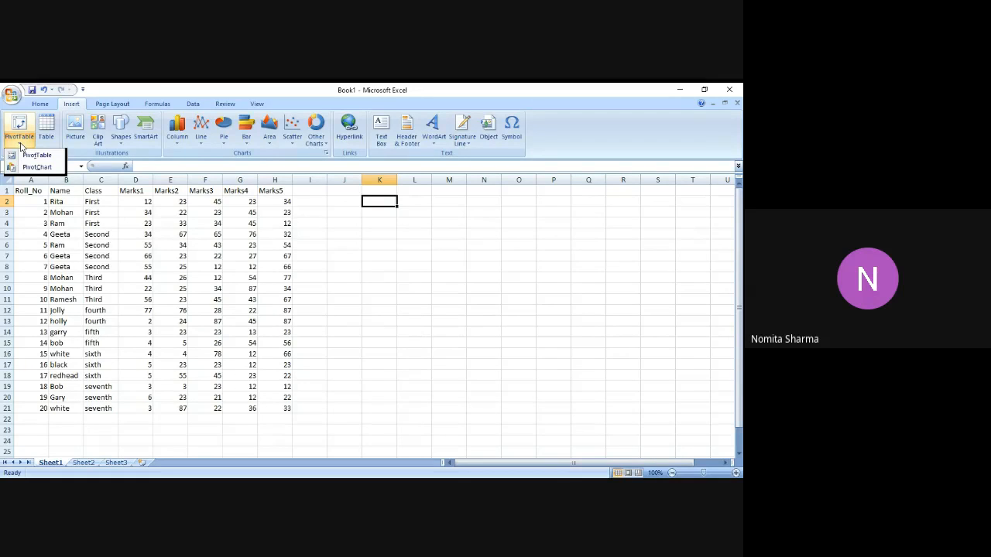
click(34, 156)
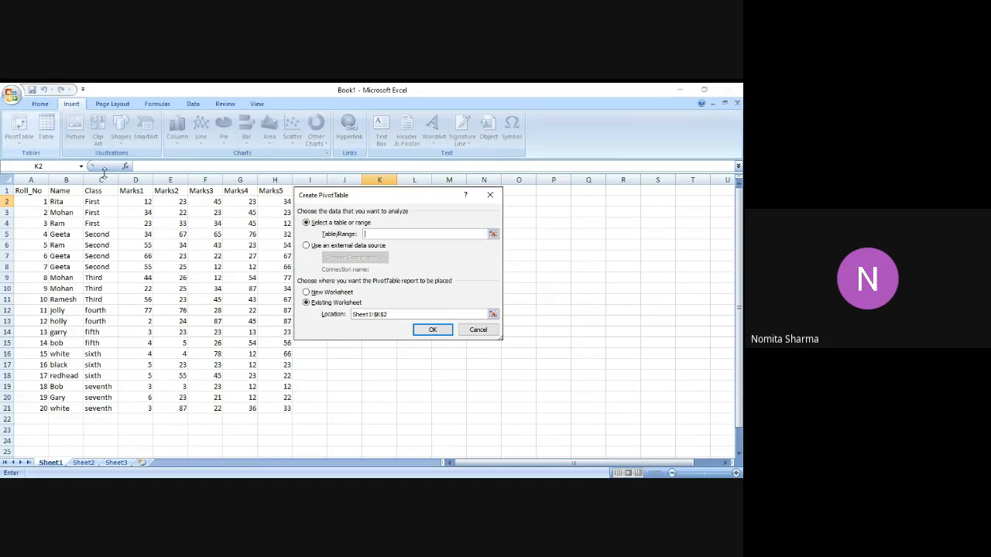
drag(392, 194, 421, 212)
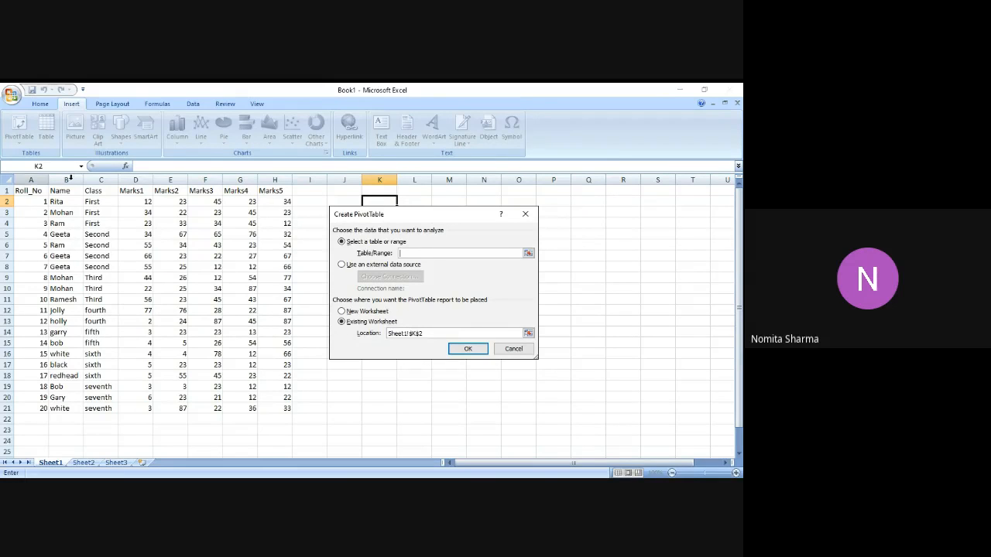
Set the PivotTable's source range to the whole marks table, Sheet1 cells A1 to H21.
click(35, 191)
key(shift+Right)
key(shift+Right)
key(shift+Right)
key(shift+Right)
key(shift+Right)
key(shift+Right)
key(shift+Right)
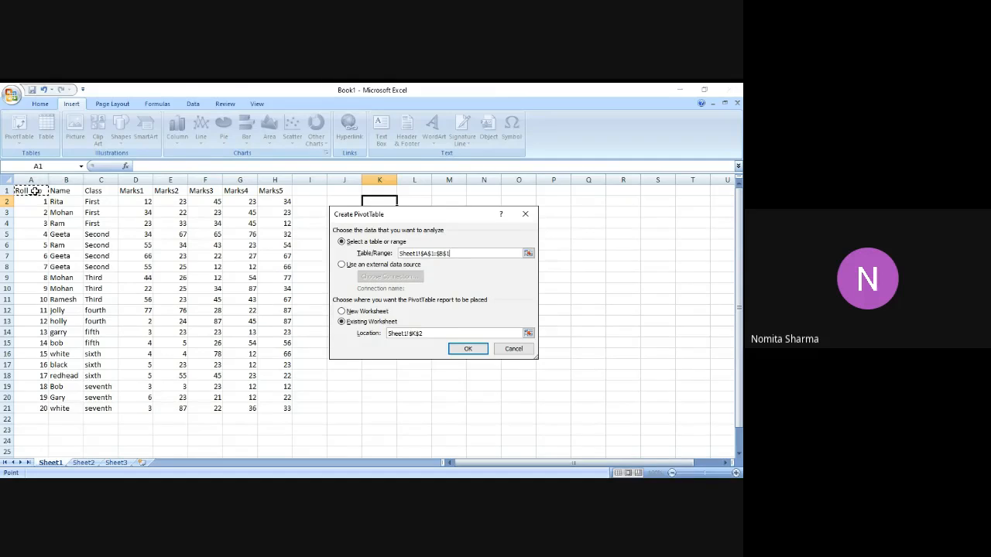
key(shift+Down)
key(shift+Down)
key(shift+Down)
key(shift+Down)
key(shift+Down)
key(shift+Down)
key(shift+Down)
key(shift+Down)
key(shift+Down)
key(shift+Down)
key(shift+Down)
key(shift+Down)
key(shift+Down)
key(shift+Down)
key(shift+Down)
key(shift+Down)
key(shift+Down)
key(shift+Down)
key(shift+Down)
key(shift+Down)
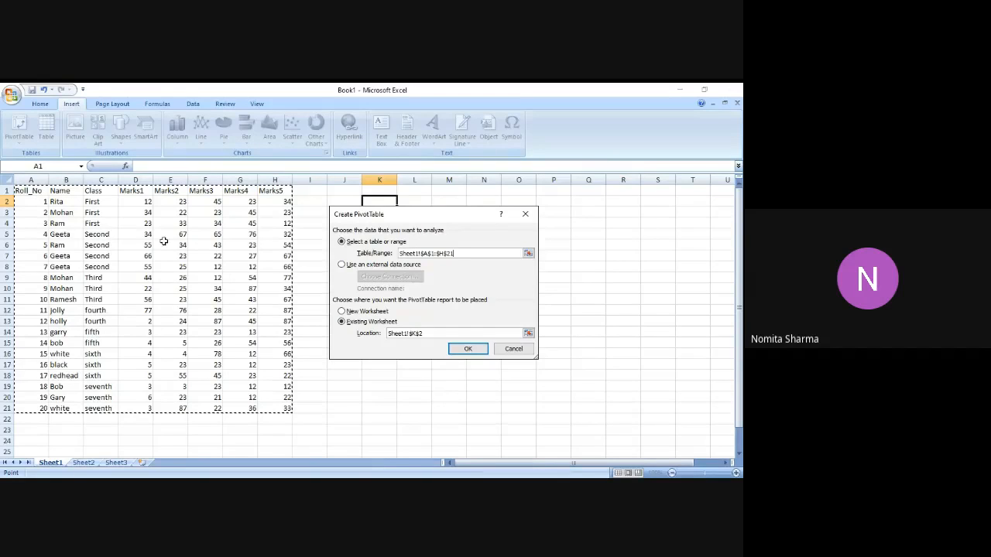
click(341, 265)
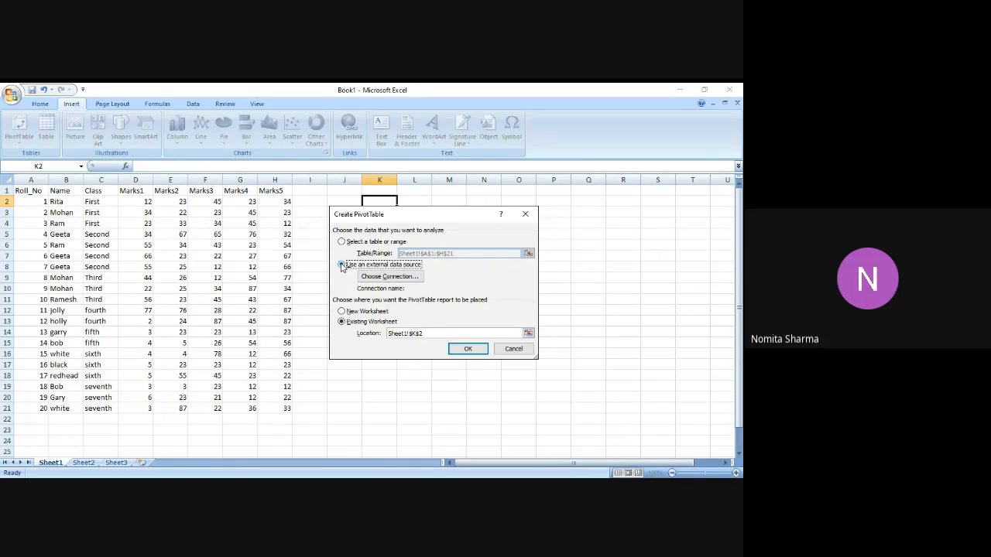
click(342, 266)
click(340, 243)
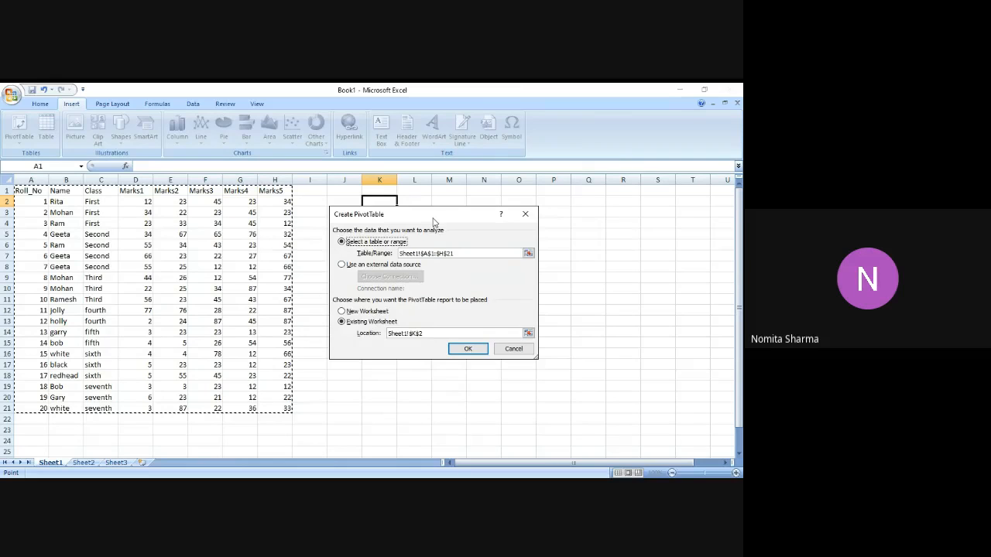
Try to create the PivotTable from Sheet1 cell J1, placed in the existing worksheet at cell K2, and cancel it.
drag(436, 220, 155, 242)
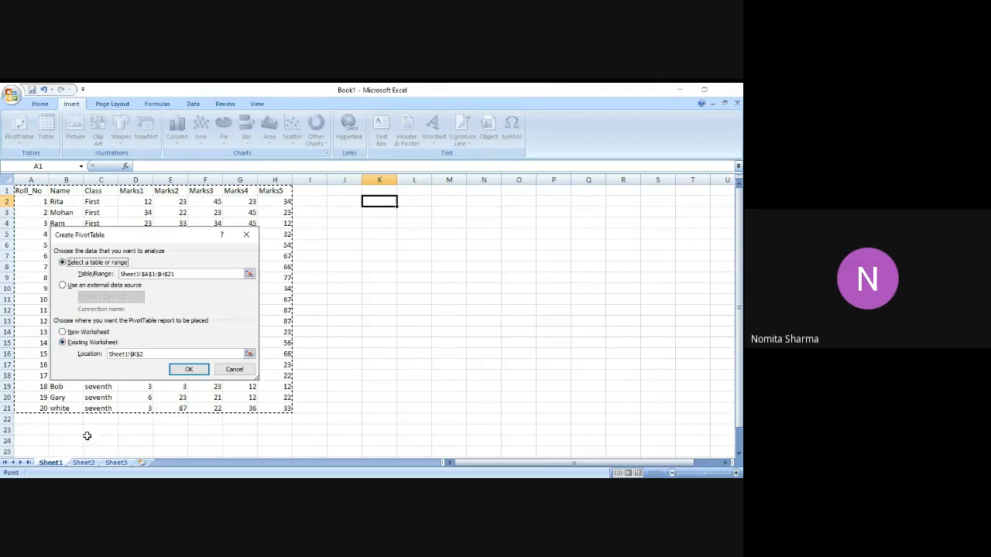
click(347, 192)
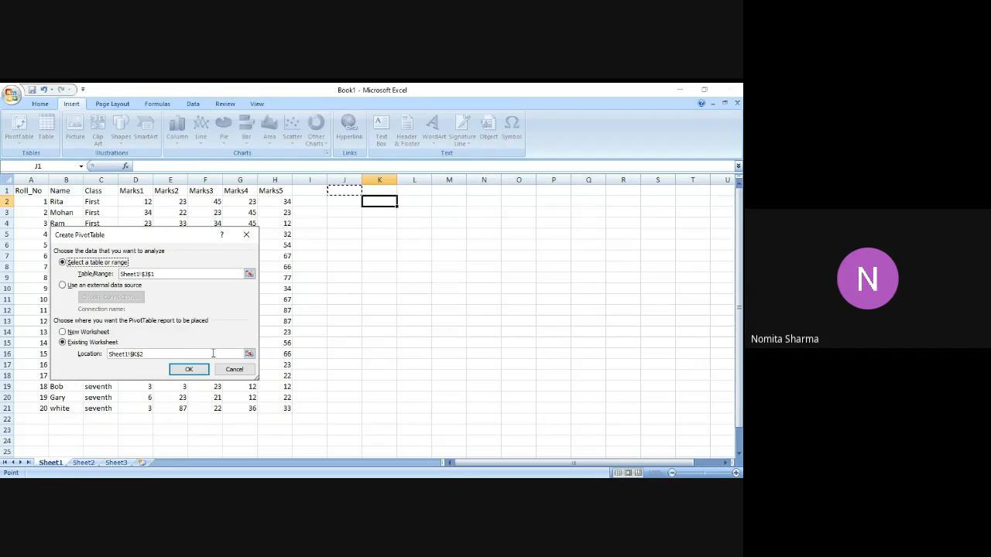
click(202, 370)
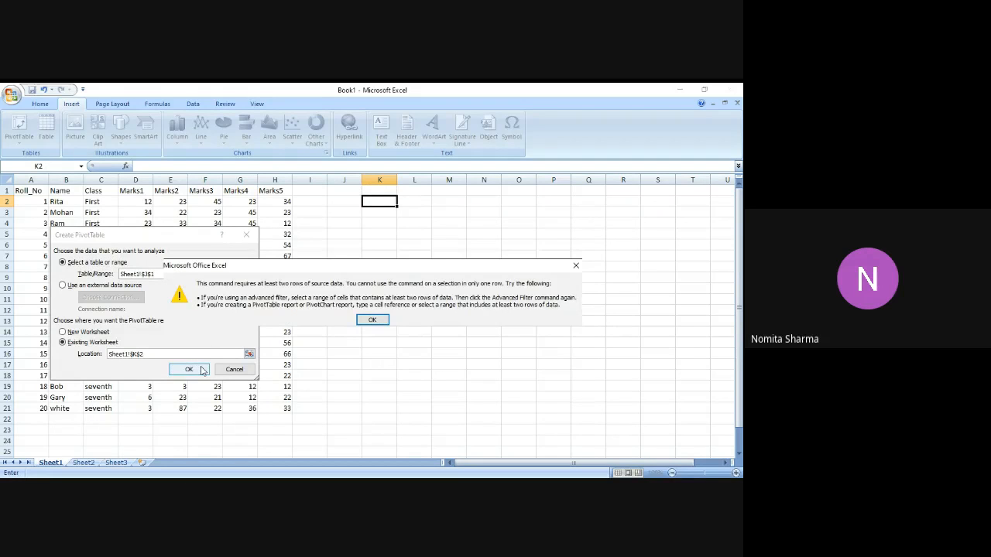
click(371, 320)
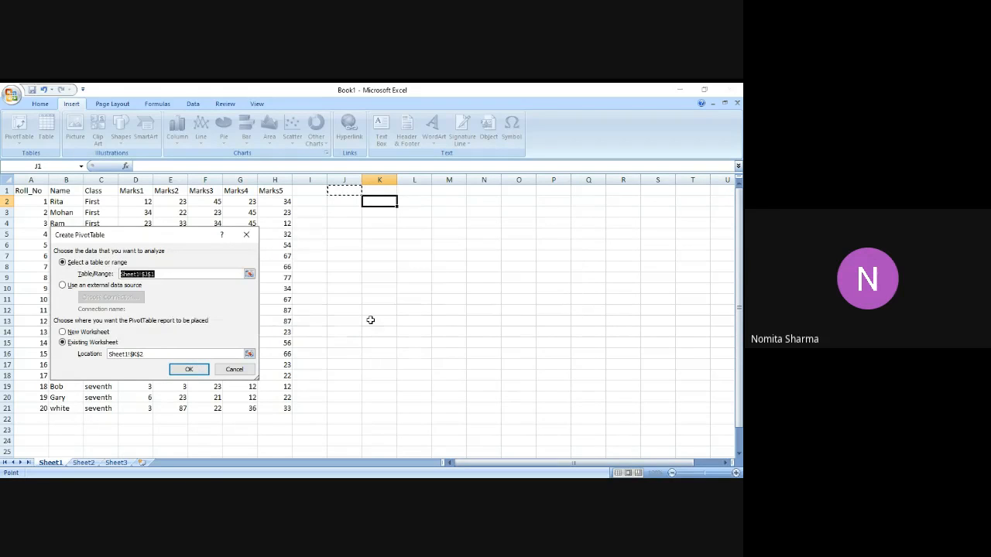
key(Escape)
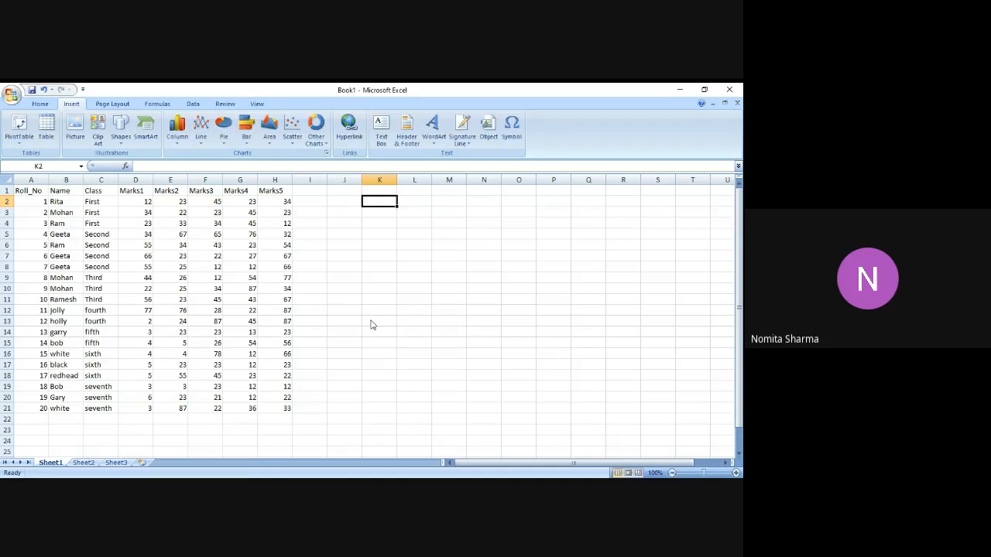
click(349, 194)
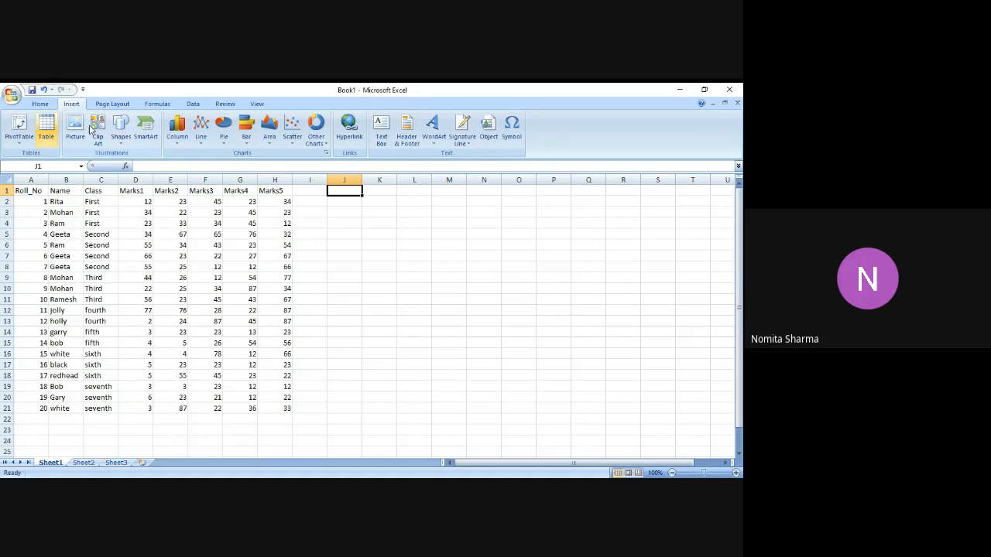
click(16, 139)
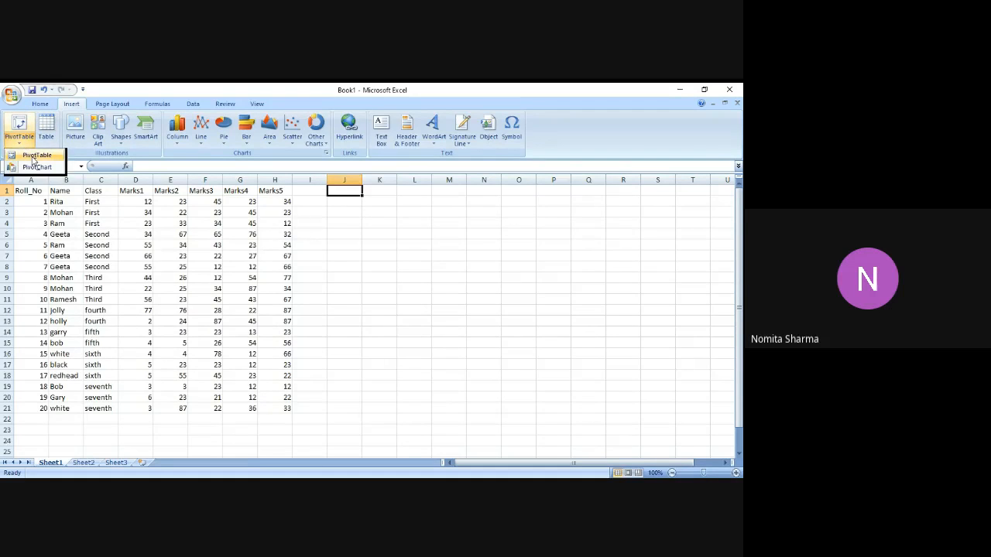
click(33, 155)
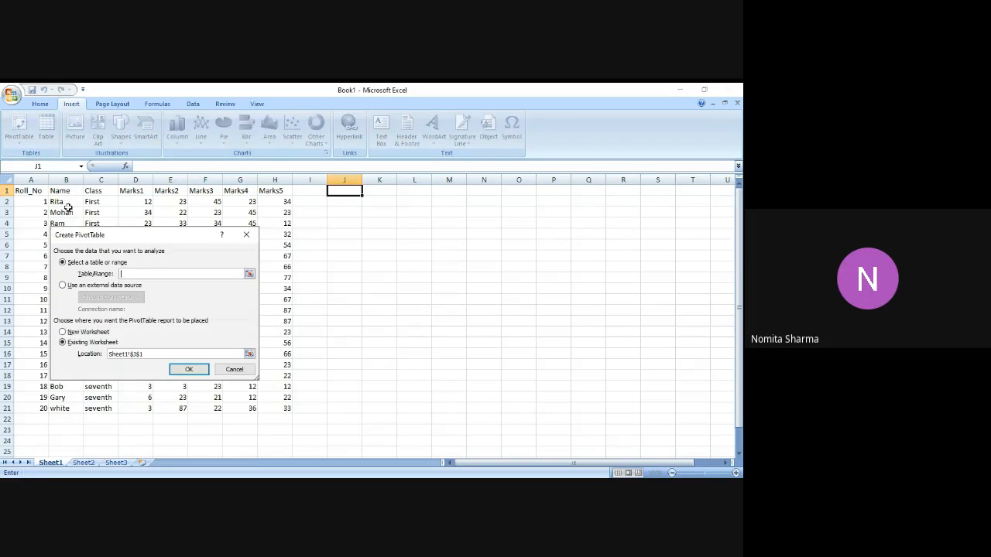
click(40, 202)
click(36, 191)
key(shift+Right)
key(shift+Right)
key(shift+Right)
key(shift+Right)
key(shift+Right)
key(shift+Right)
key(shift+Right)
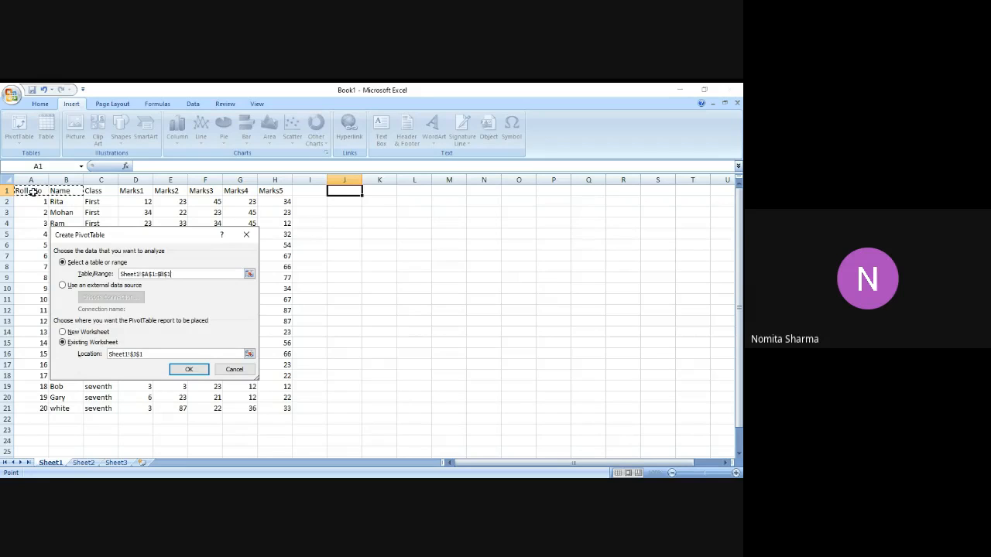
key(shift+Down)
key(shift+Down)
key(shift+Down)
key(shift+Down)
key(shift+Down)
key(shift+Down)
key(shift+Down)
key(shift+Down)
key(shift+Down)
key(shift+Down)
key(shift+Down)
key(shift+Down)
key(shift+Down)
key(shift+Down)
key(shift+Down)
key(shift+Down)
key(shift+Down)
key(shift+Down)
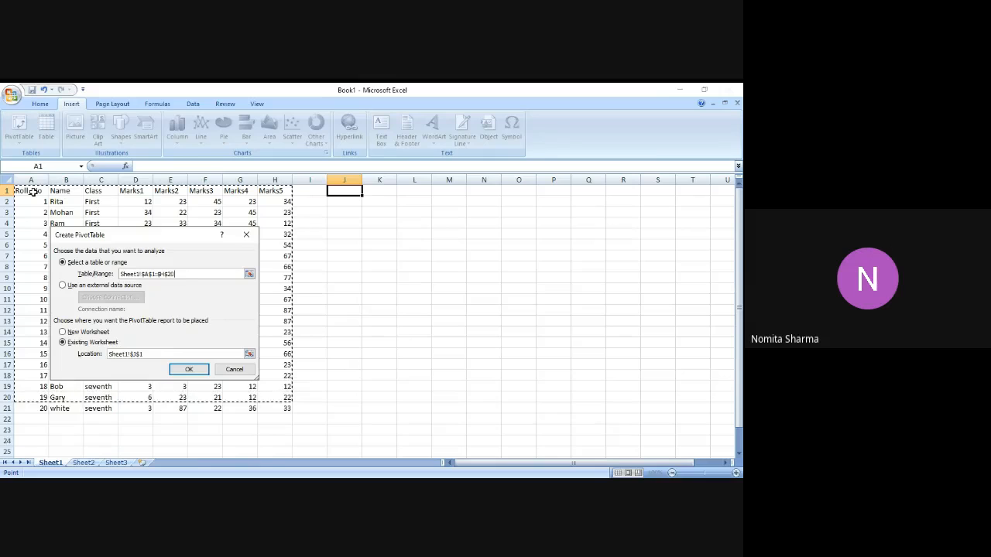
key(shift+Down)
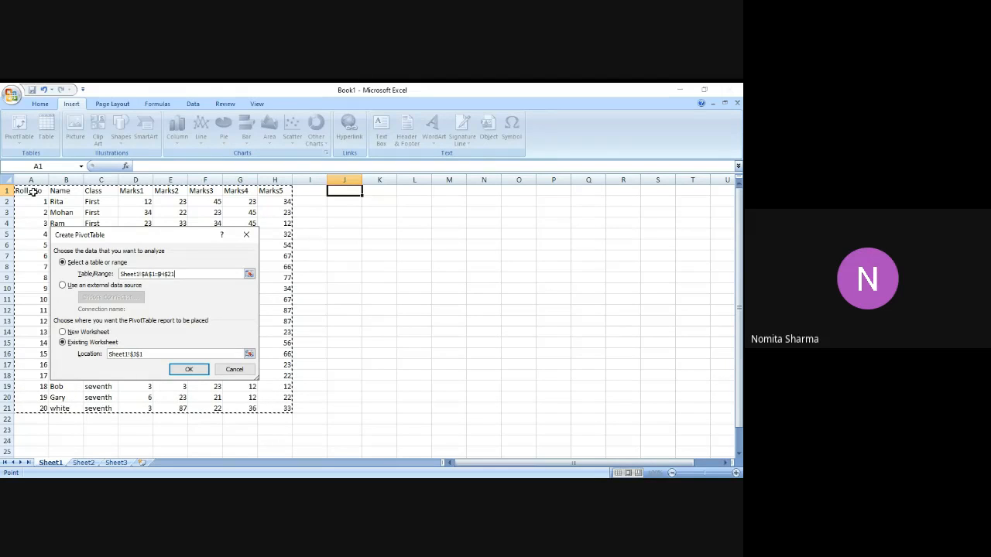
click(239, 374)
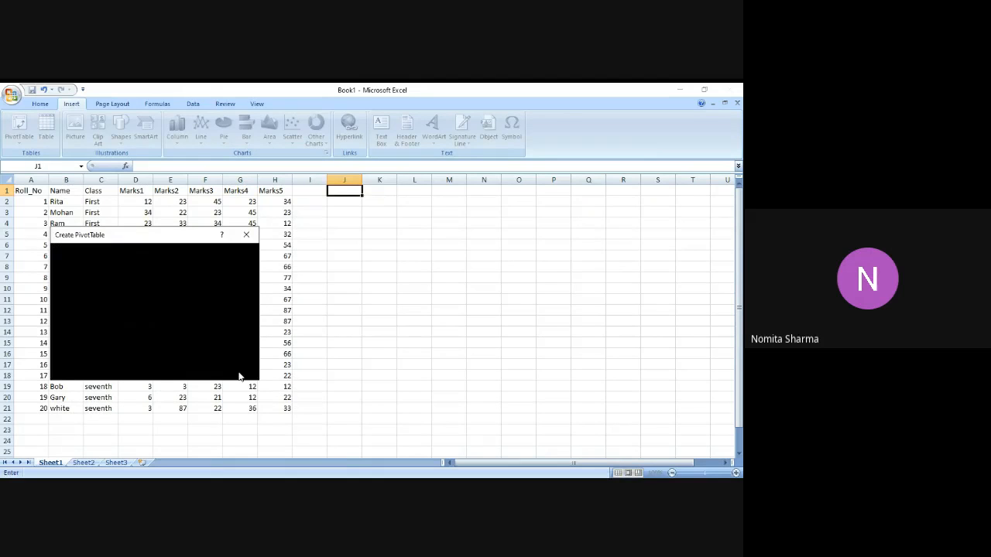
Create a PivotTable from the marks table, Sheet1 cells A1 to H21, in the existing worksheet at cell J1.
click(107, 222)
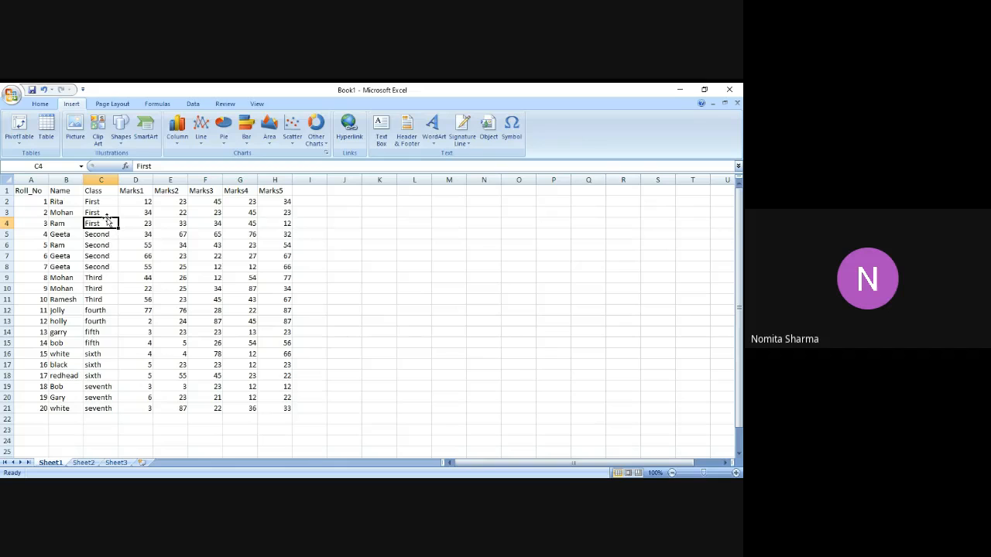
click(19, 138)
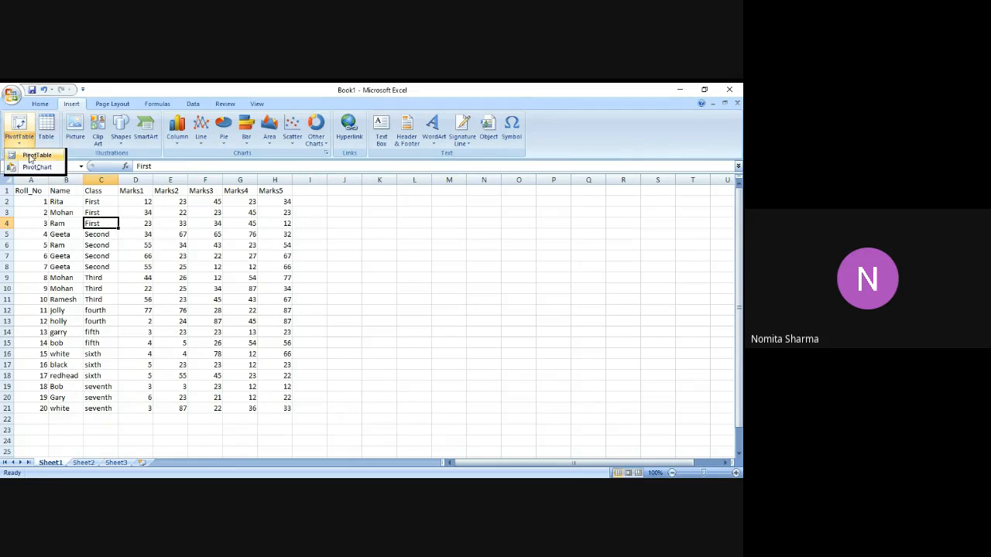
click(31, 157)
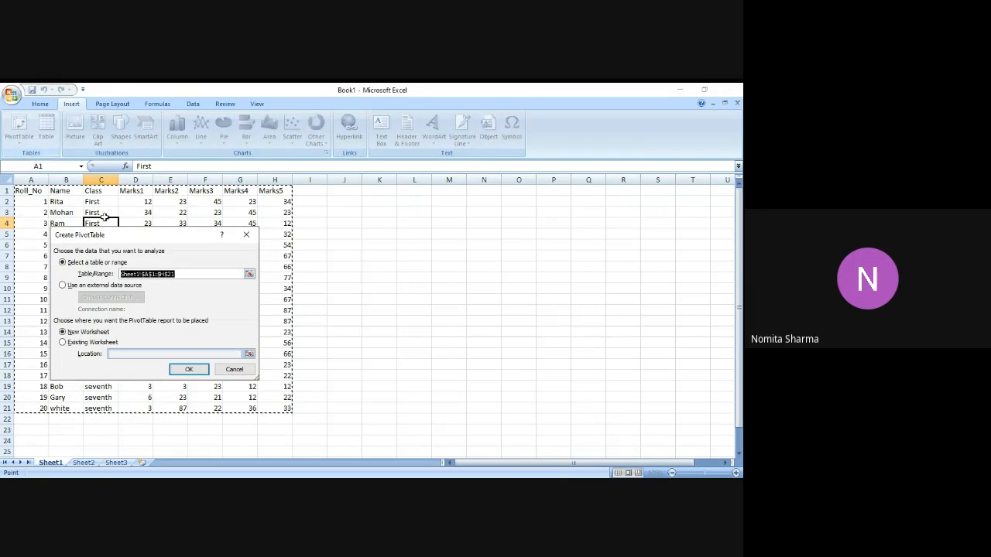
click(86, 344)
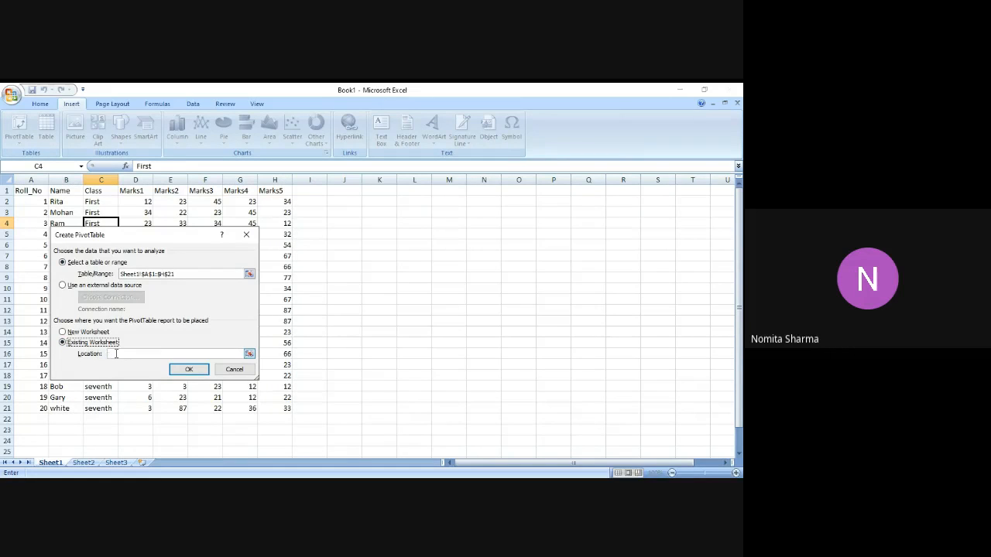
click(346, 191)
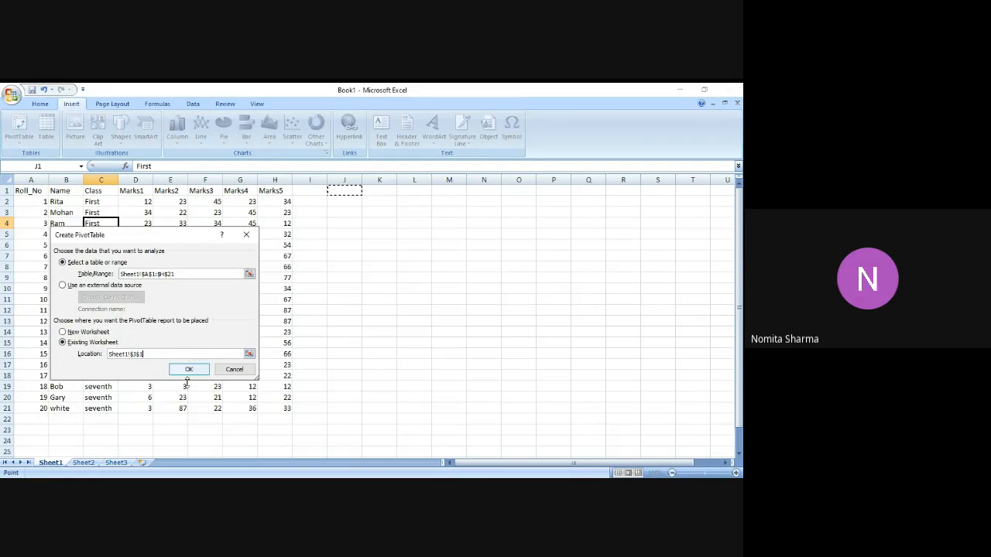
click(199, 373)
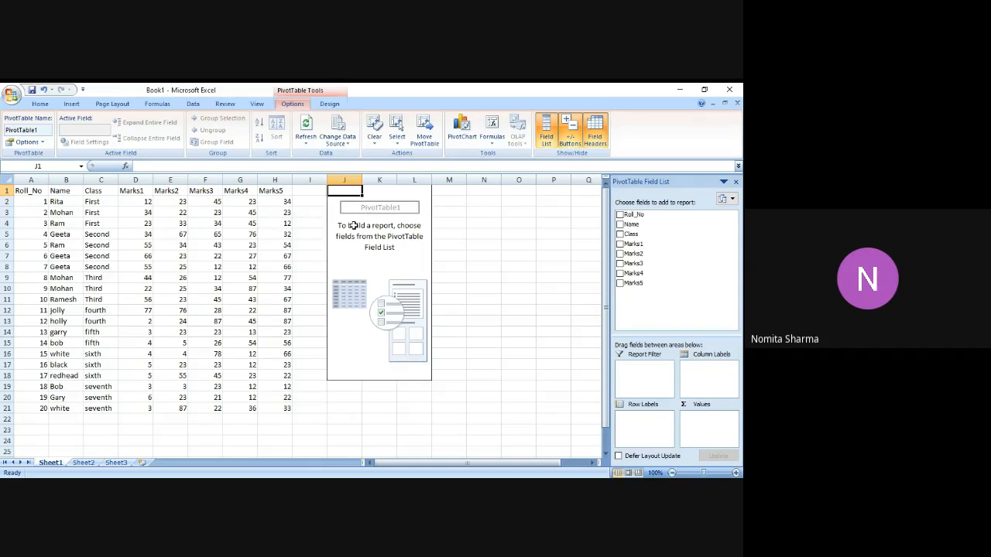
Try the Roll_No field as a PivotTable value and as a report filter, and remove it from the report.
click(619, 215)
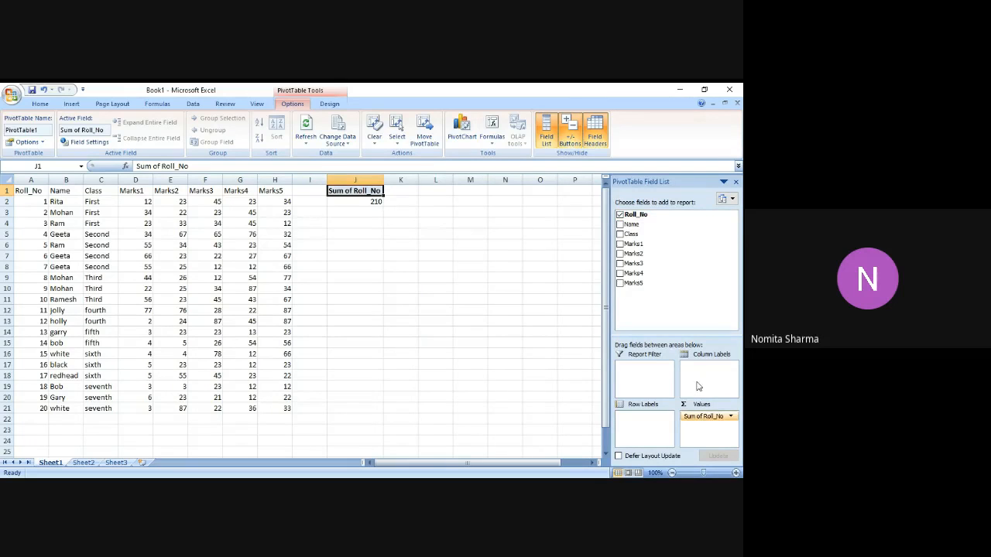
drag(710, 425, 646, 381)
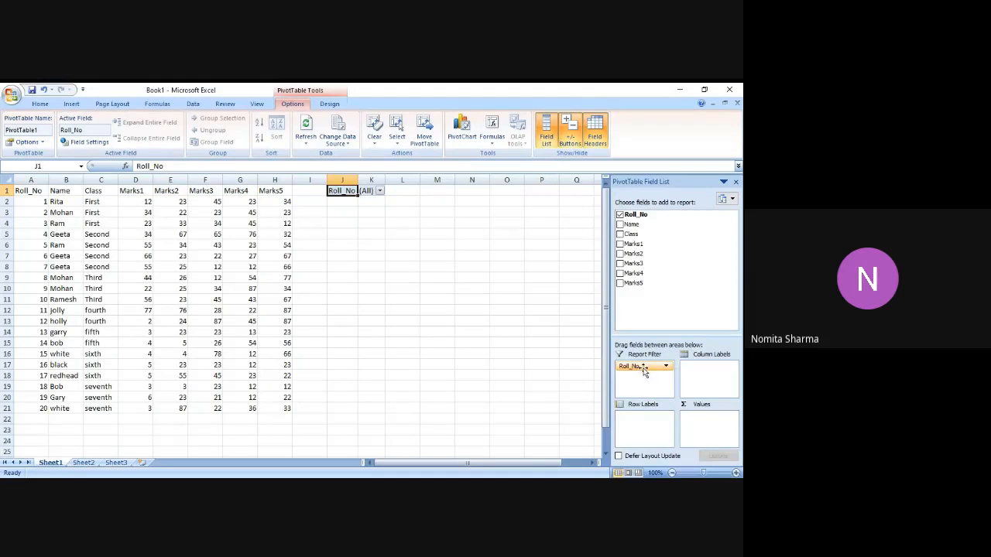
drag(644, 372, 636, 274)
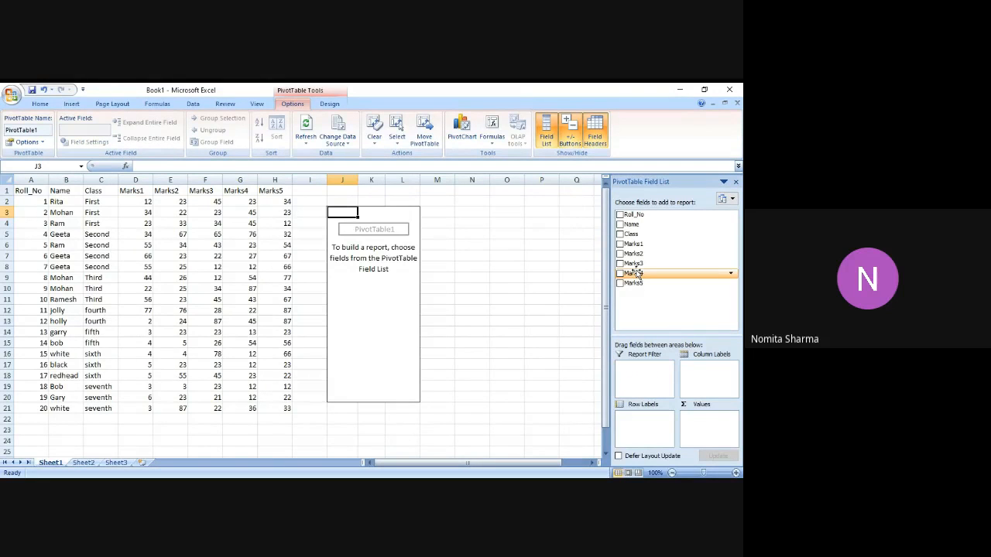
click(620, 215)
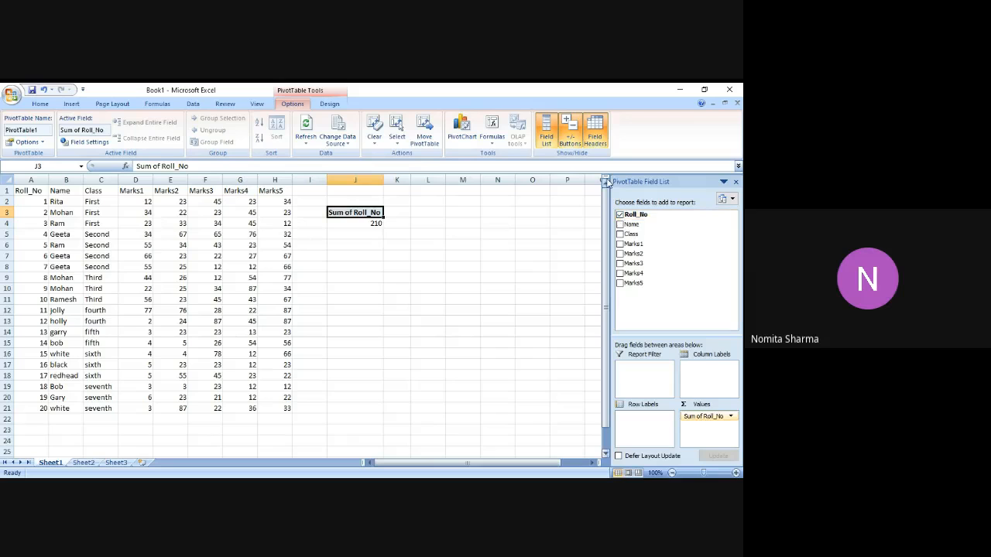
click(619, 215)
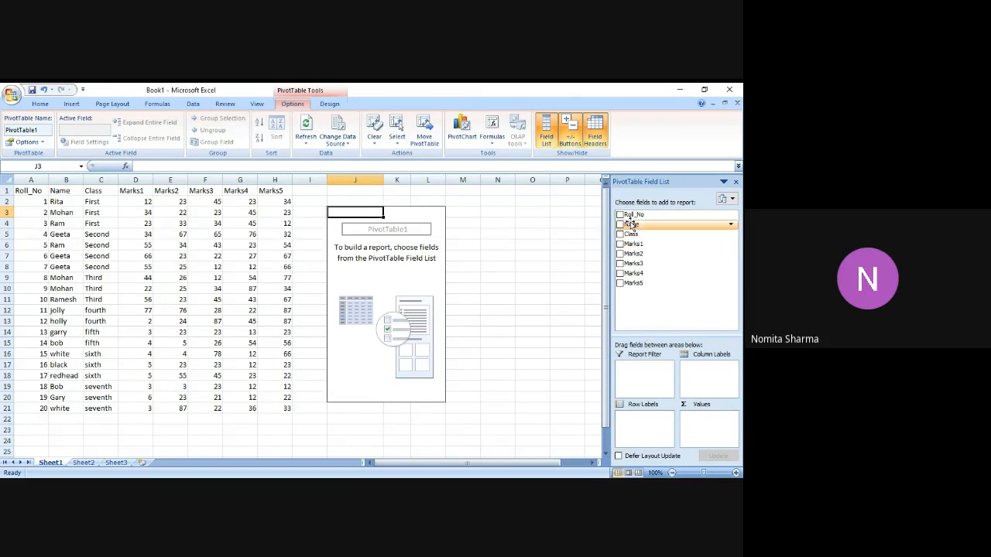
drag(629, 215, 354, 230)
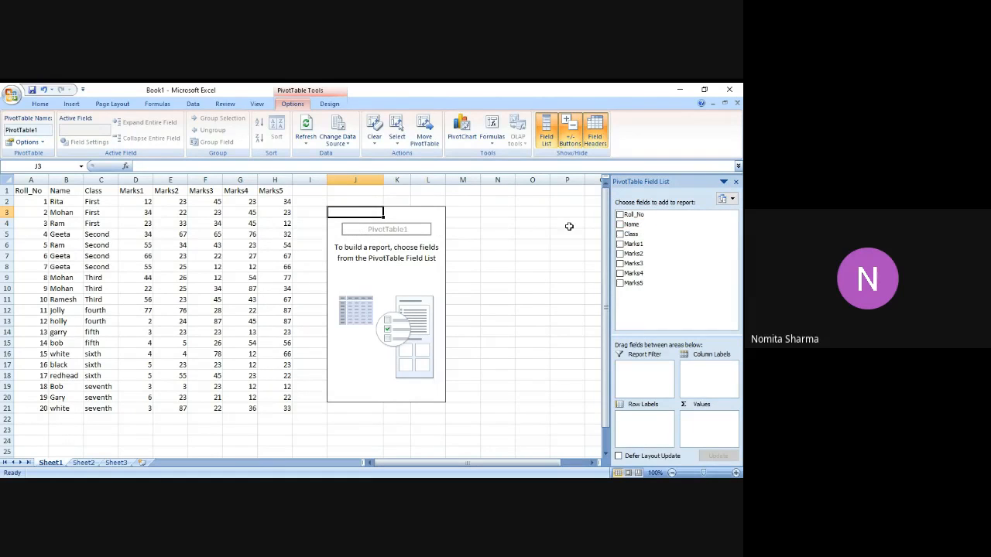
Add Roll_No as a summed value and Name and Class as row labels in the PivotTable.
click(619, 215)
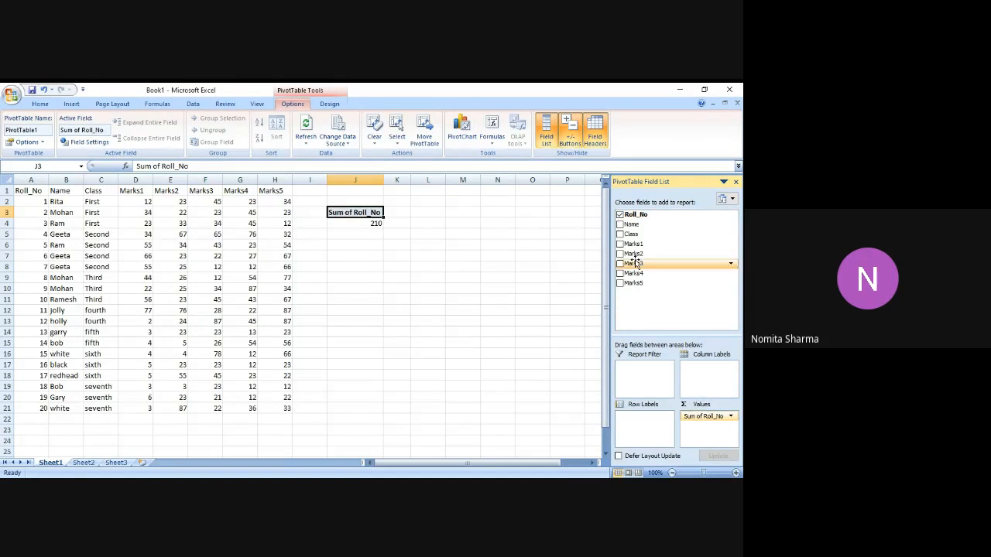
click(619, 224)
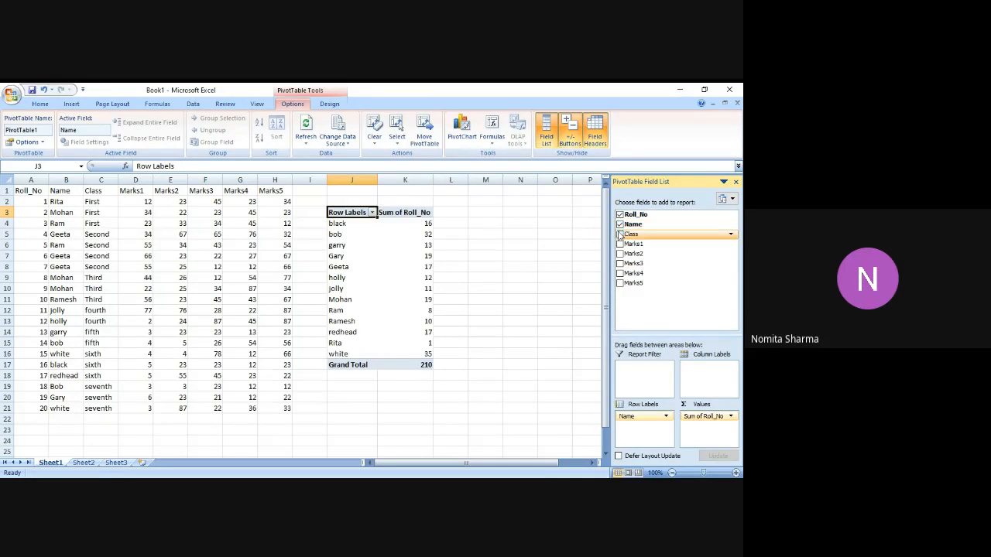
click(620, 235)
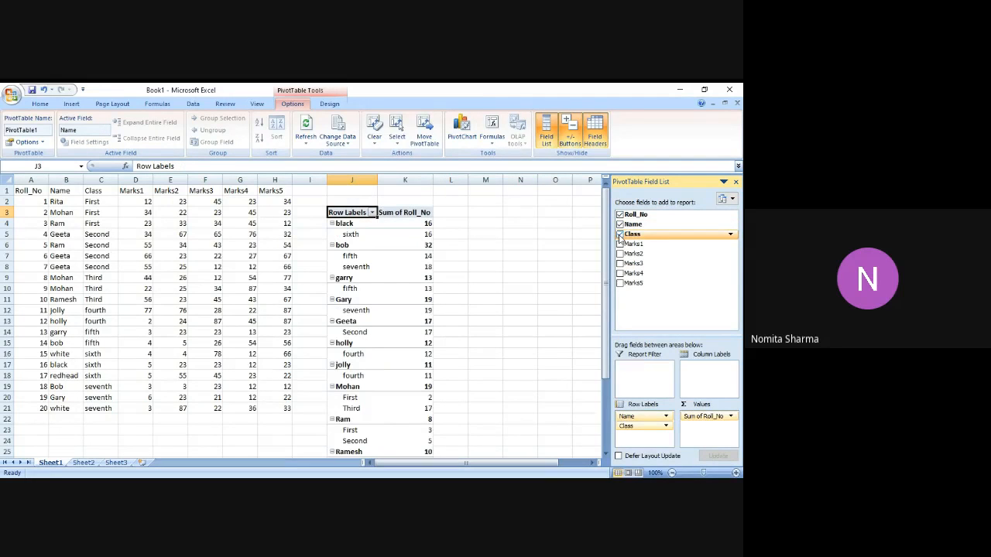